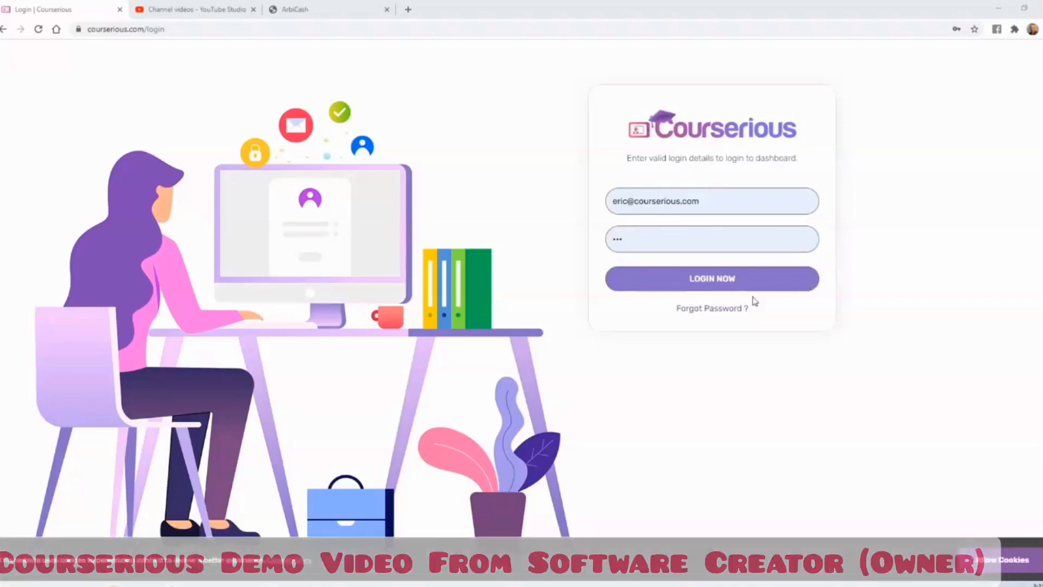
- Log in with the prefilled account details and start adding a new academy
{"action": "left_click", "coordinate": [717, 279]}
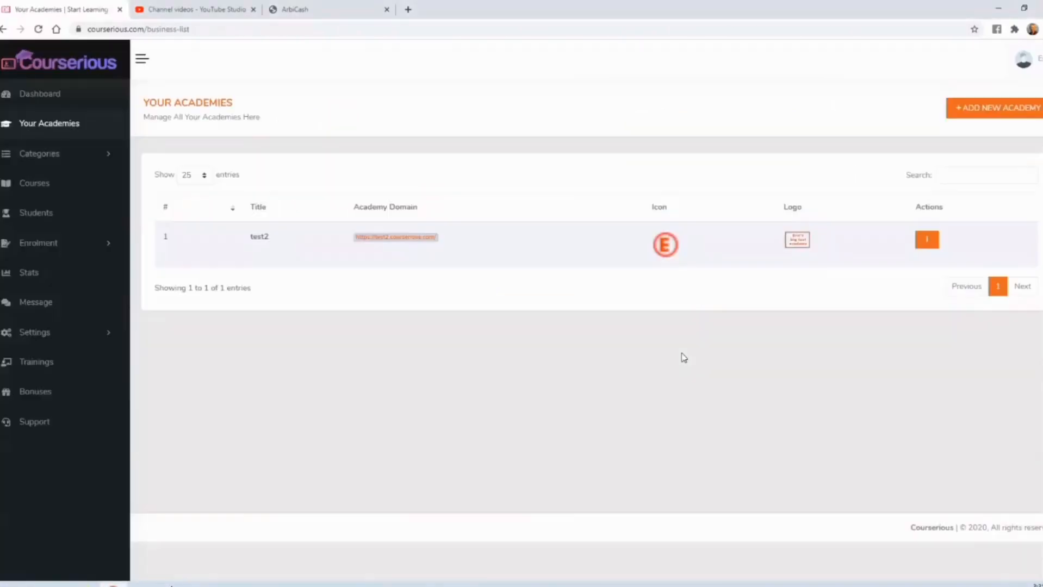
{"action": "left_click", "coordinate": [928, 240]}
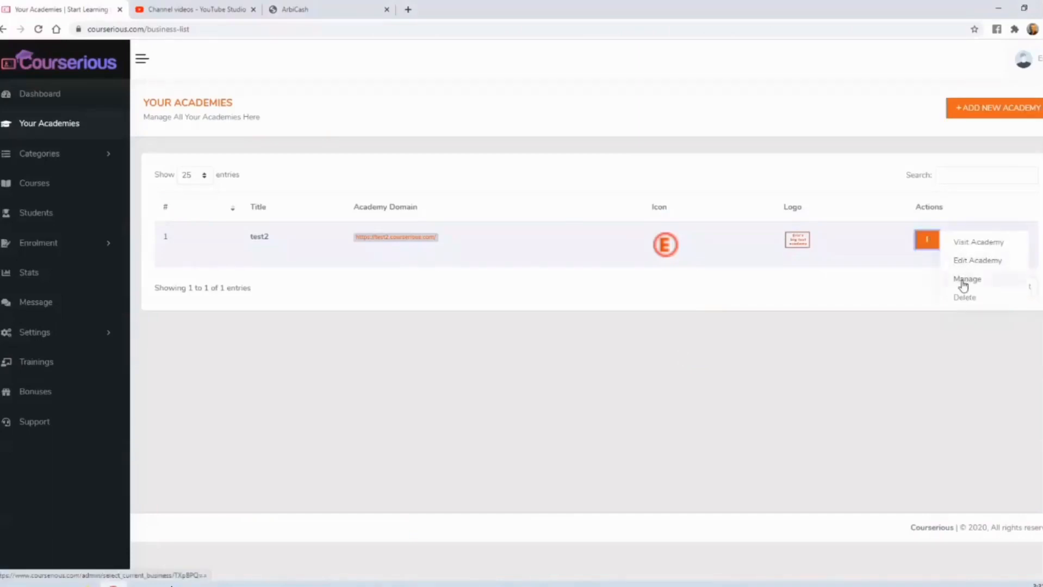
{"action": "left_click", "coordinate": [977, 112]}
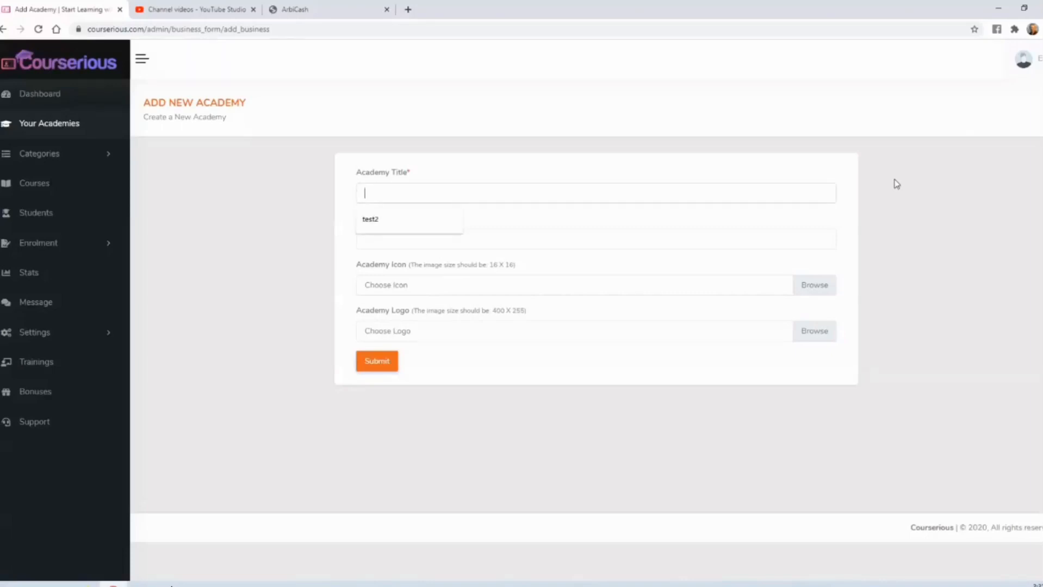
- Title the new academy "Eric's Academy" and set its subdomain to "eric"
{"action": "type", "text": "En"}
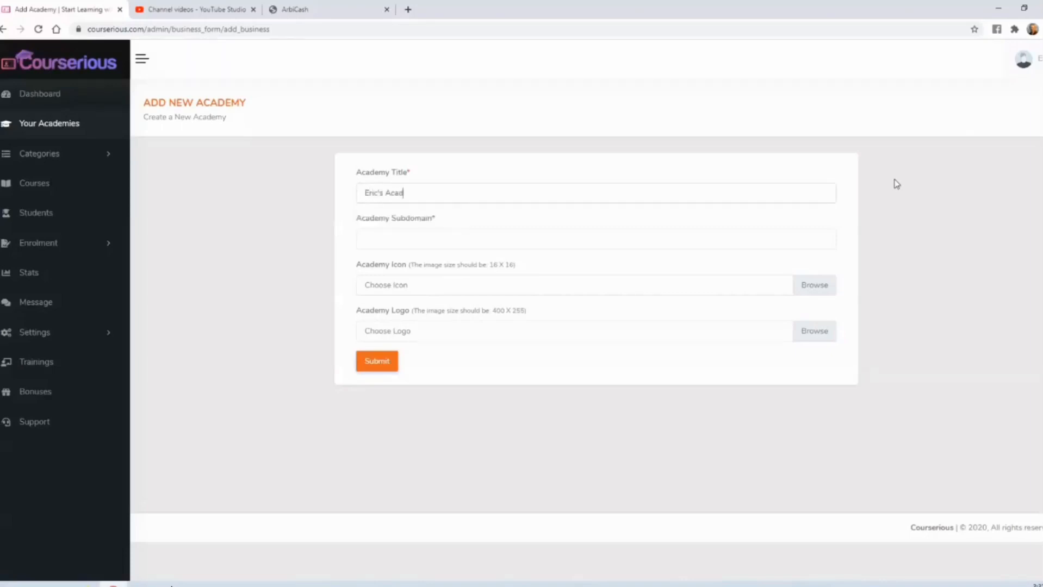
{"action": "left_click", "coordinate": [442, 234]}
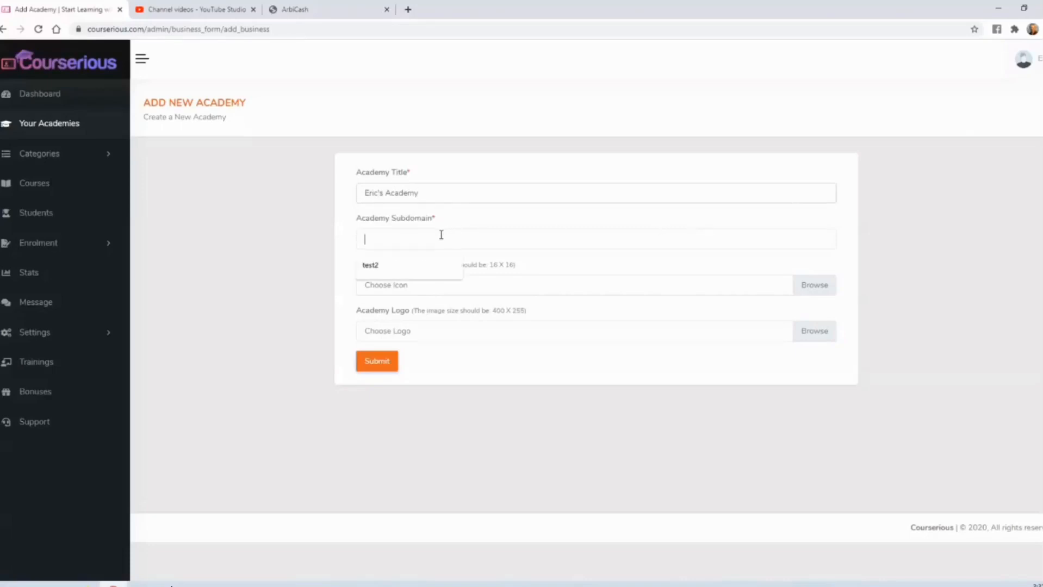
{"action": "type", "text": "eric"}
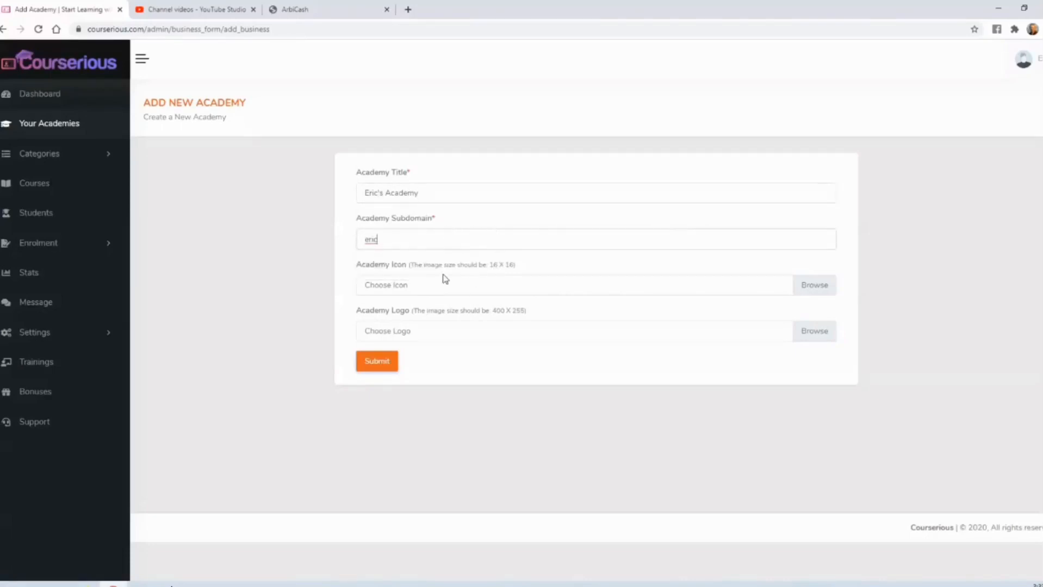
- Upload ericsacademy-icon.png as the academy icon and ericsacademy-logo.png as its logo, and submit the new academy
{"action": "left_click", "coordinate": [820, 288]}
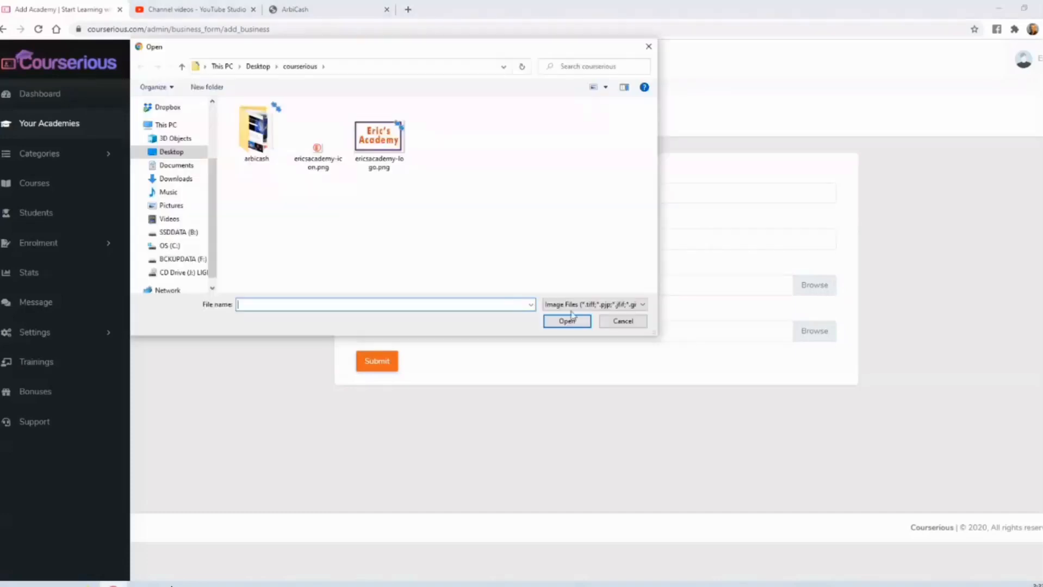
{"action": "double_click", "coordinate": [317, 153]}
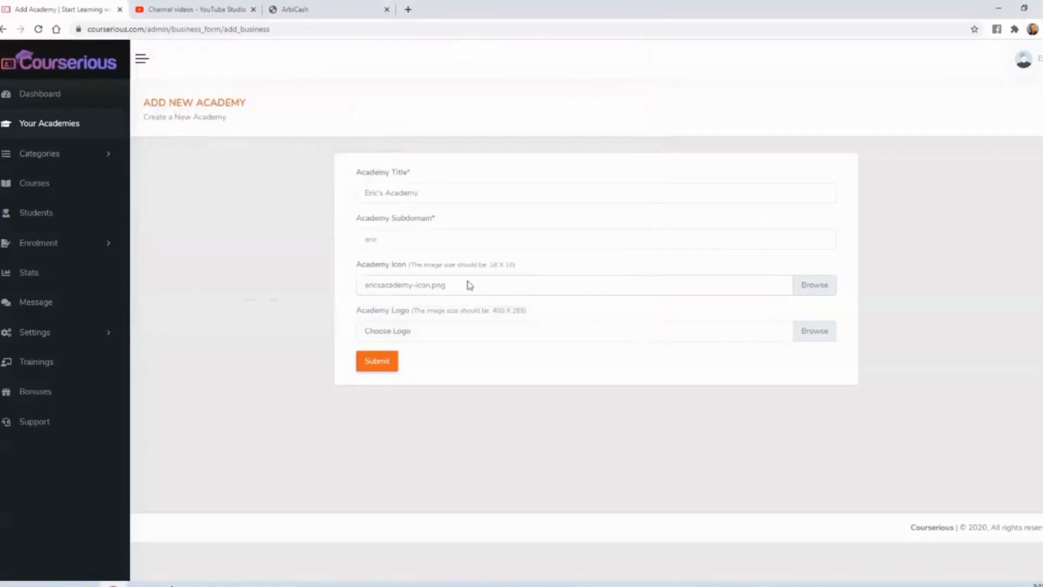
{"action": "left_click", "coordinate": [815, 334]}
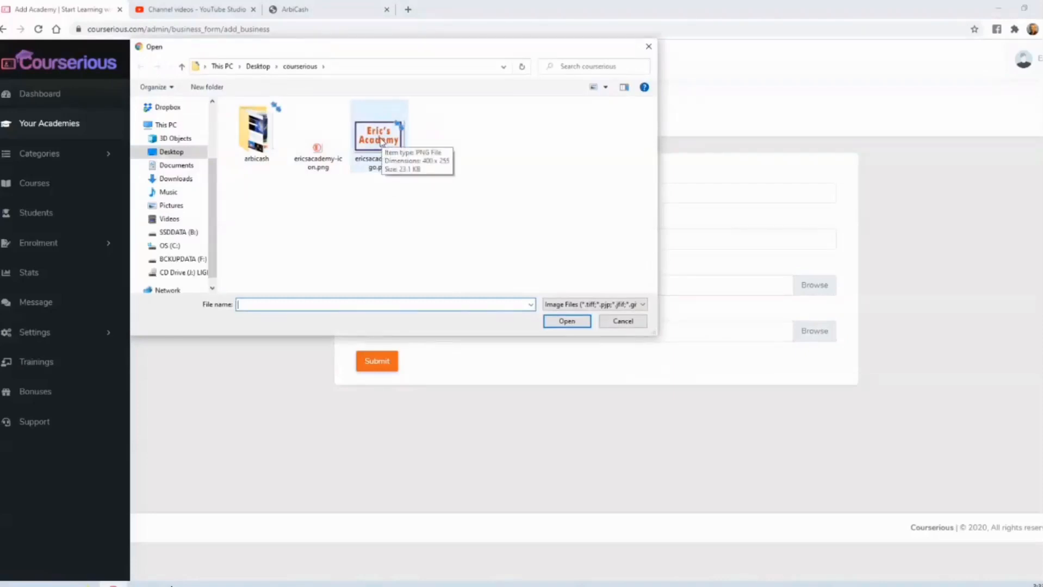
{"action": "left_click", "coordinate": [382, 141]}
{"action": "double_click", "coordinate": [382, 141]}
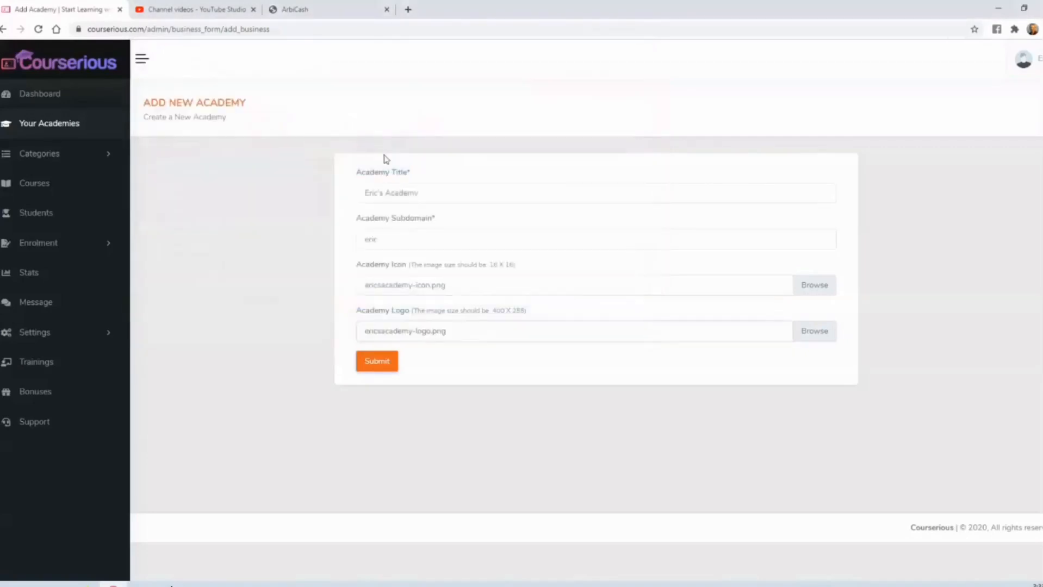
{"action": "left_click", "coordinate": [379, 362]}
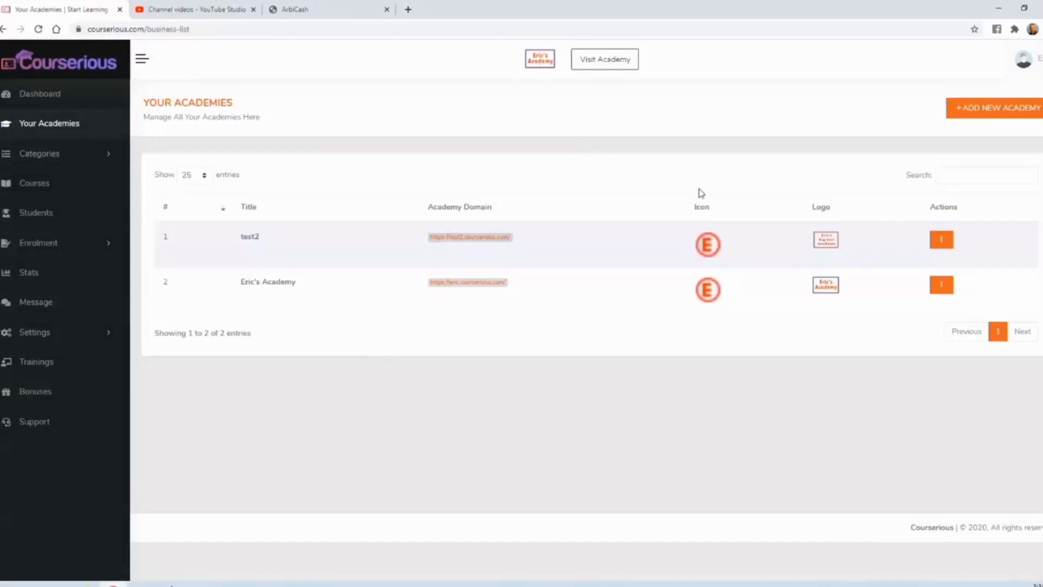
- Switch to managing Eric's Academy and open its list of categories
{"action": "left_click", "coordinate": [943, 286]}
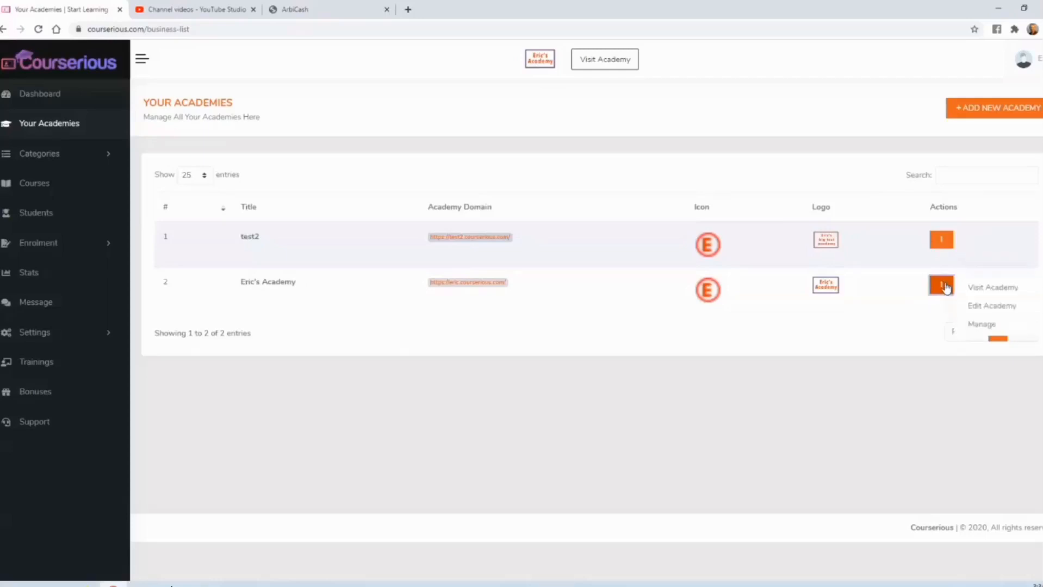
{"action": "left_click", "coordinate": [987, 325]}
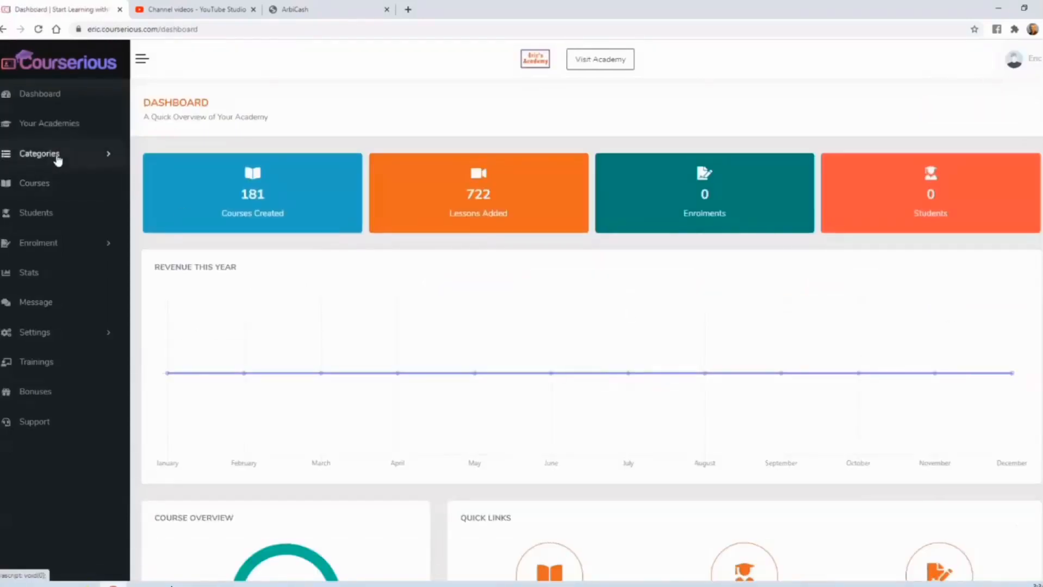
{"action": "left_click", "coordinate": [57, 158]}
{"action": "left_click", "coordinate": [54, 179]}
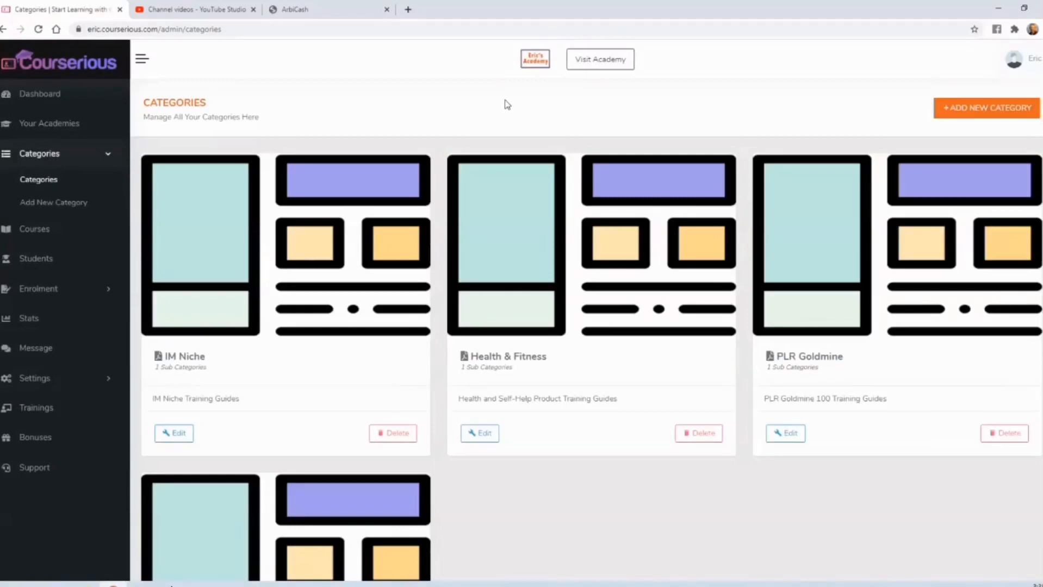
- Add a category titled "Making Money Online" with no parent and submit it
{"action": "left_click", "coordinate": [954, 108]}
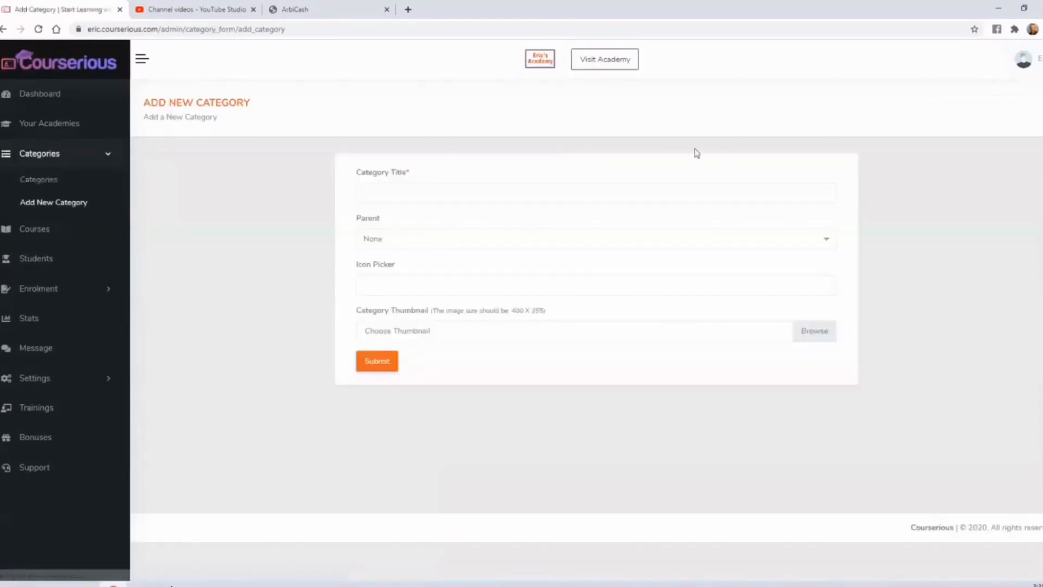
{"action": "left_click", "coordinate": [556, 191]}
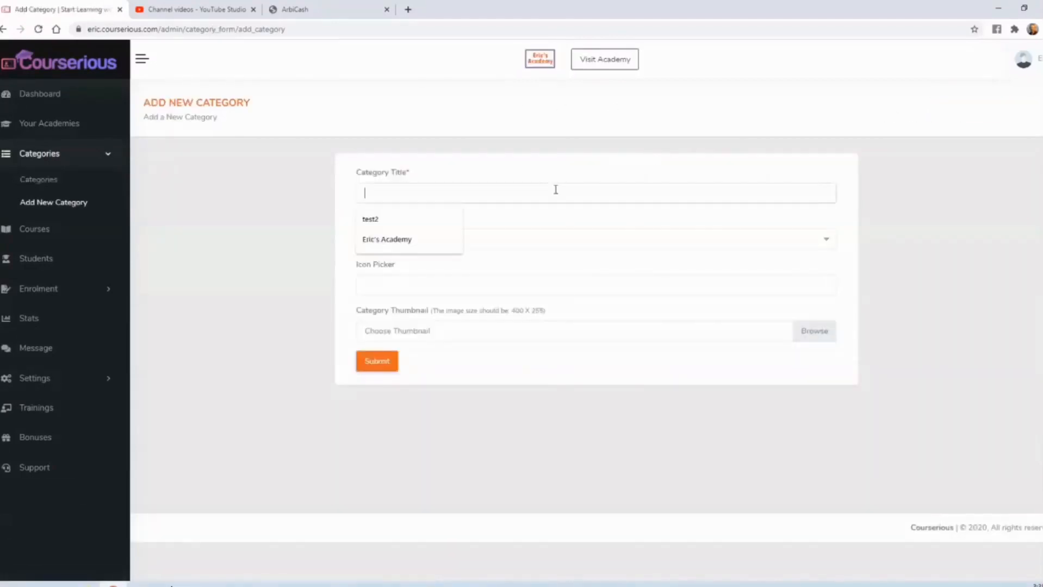
{"action": "type", "text": "Making Money Online"}
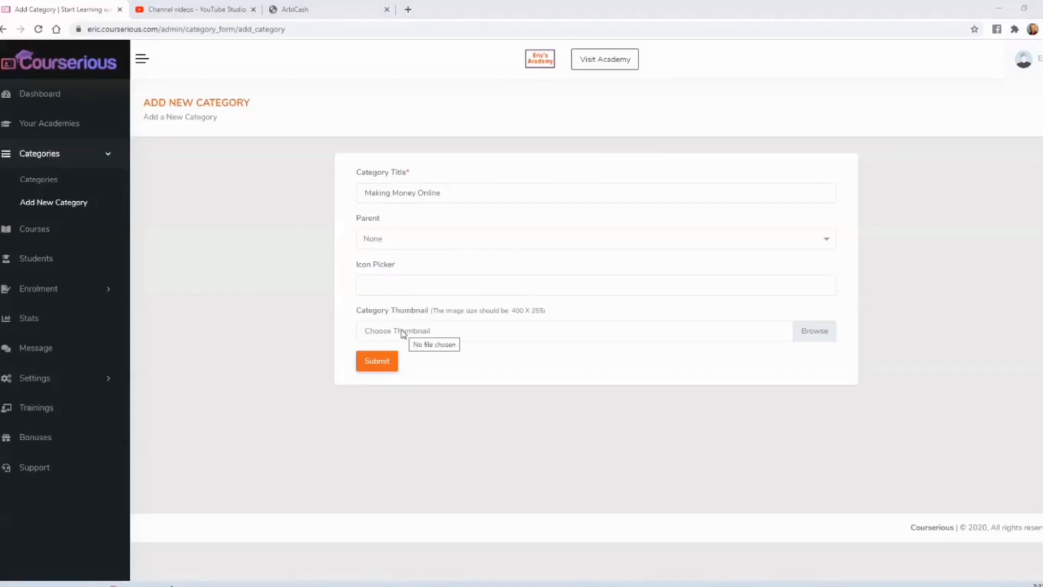
{"action": "left_click", "coordinate": [380, 366]}
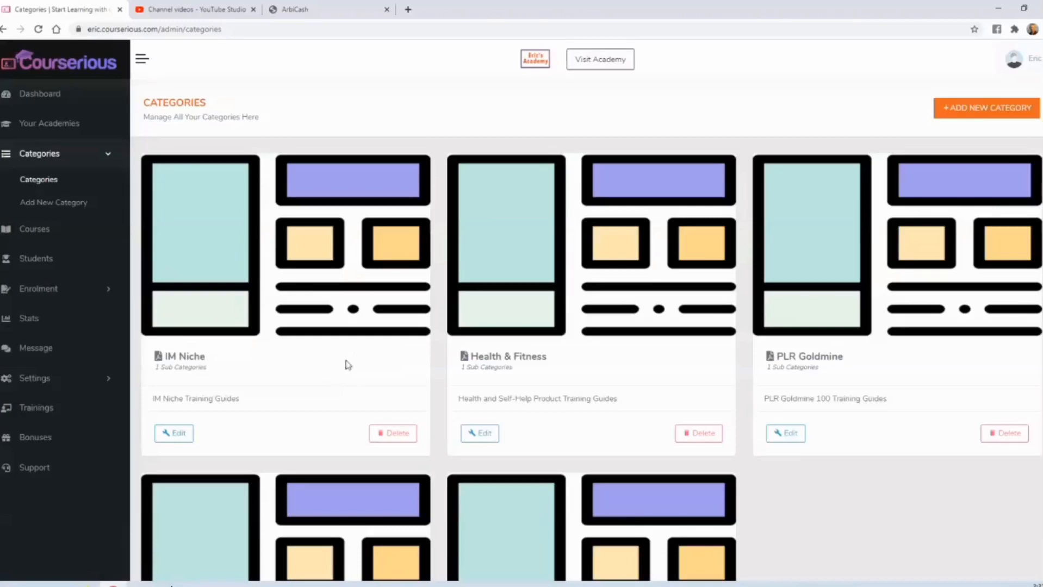
- Add a category titled "Website Building" with "Making Money Online" as its parent and submit it
{"action": "left_click", "coordinate": [970, 113]}
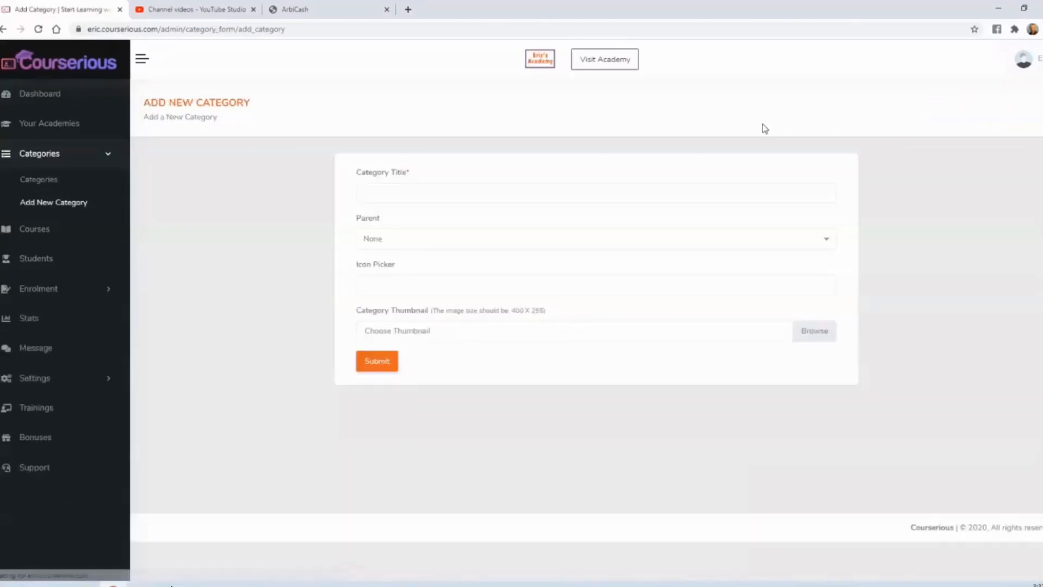
{"action": "left_click", "coordinate": [534, 192]}
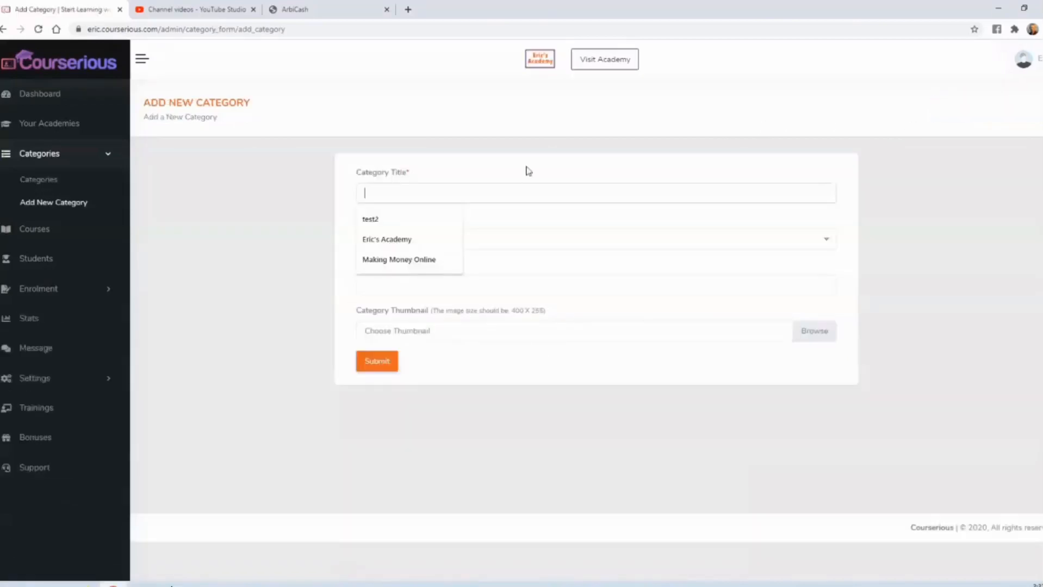
{"action": "type", "text": "Website Building"}
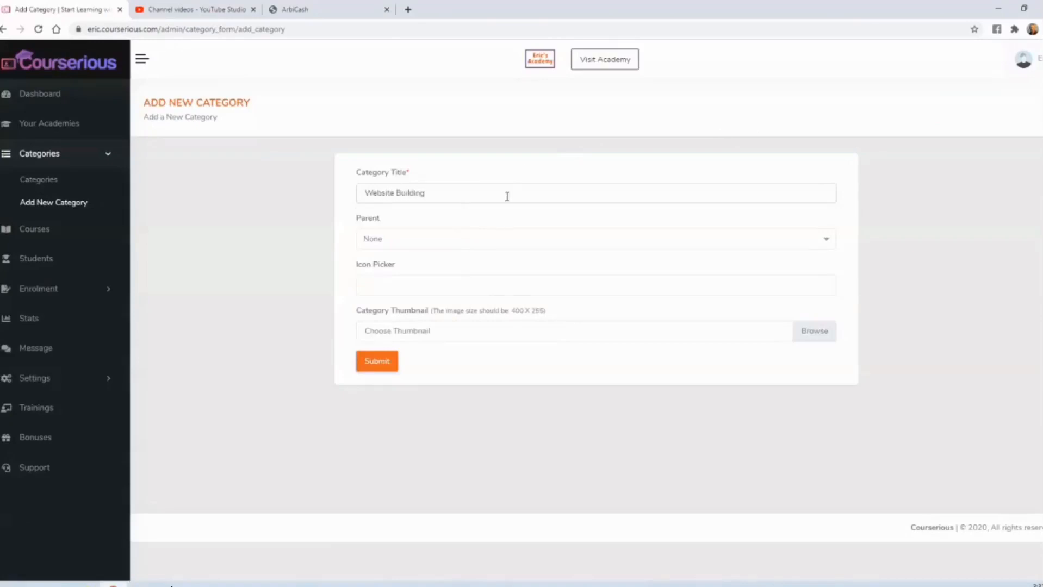
{"action": "left_click", "coordinate": [471, 238]}
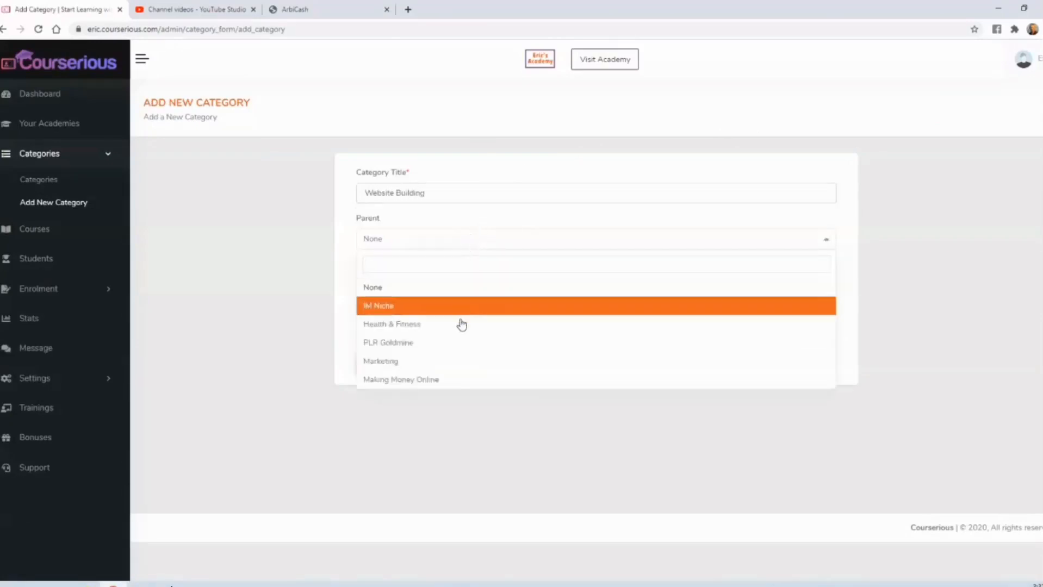
{"action": "left_click", "coordinate": [457, 380]}
{"action": "left_click", "coordinate": [384, 275]}
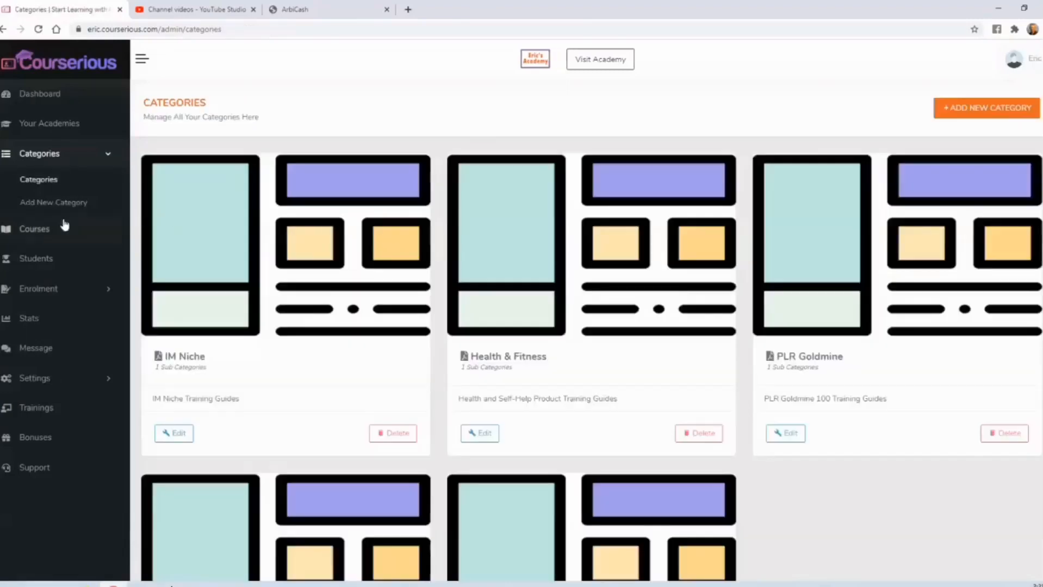
- View the Content Marketing Revolution Full Training Guide from the course list's last page, and examine its public page's curriculum and description
{"action": "left_click", "coordinate": [34, 230]}
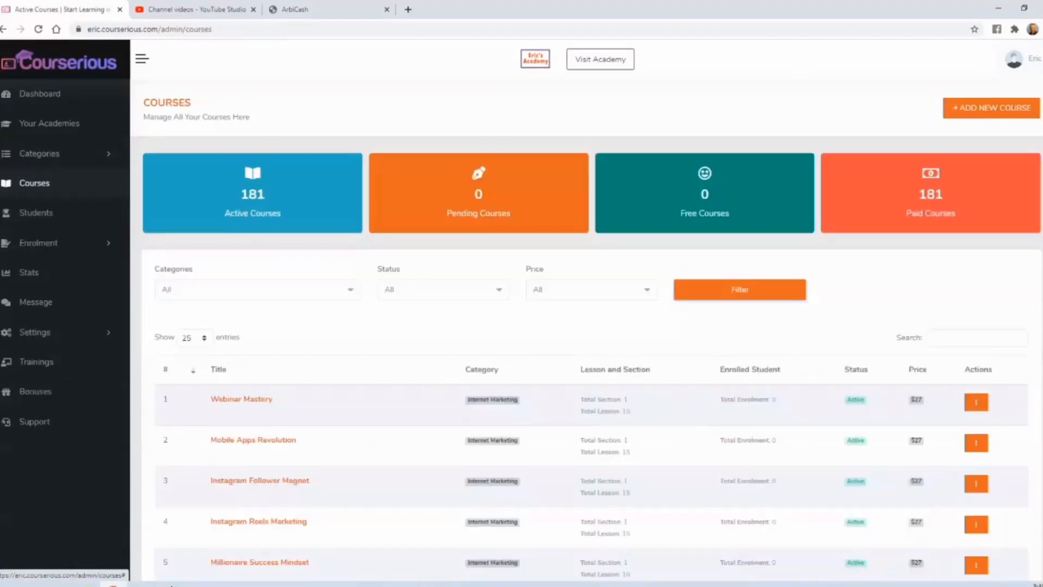
{"action": "scroll", "coordinate": [591, 330], "scroll_direction": "down", "scroll_amount": 15}
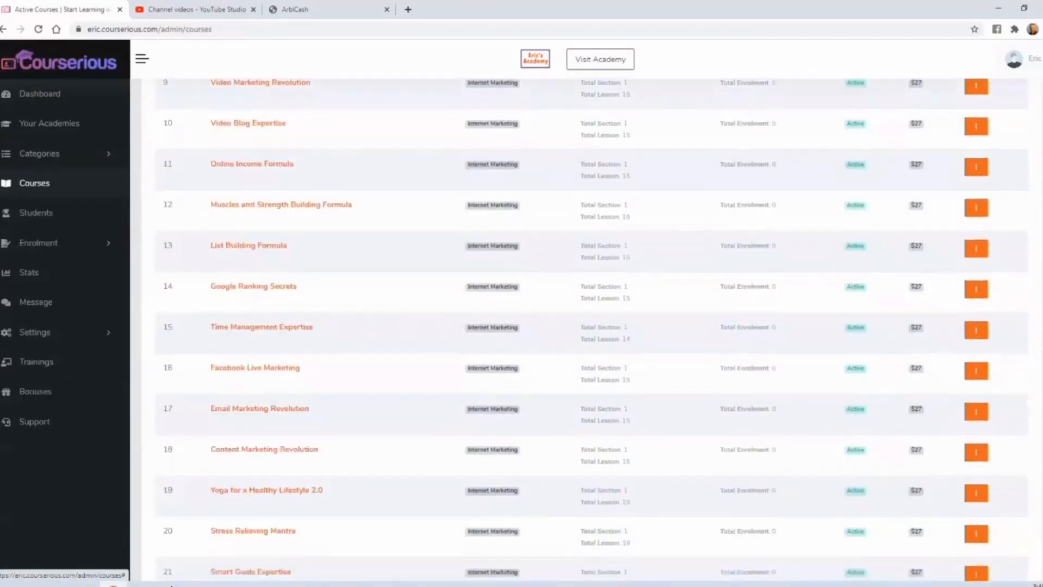
{"action": "scroll", "coordinate": [592, 330], "scroll_direction": "down", "scroll_amount": 1}
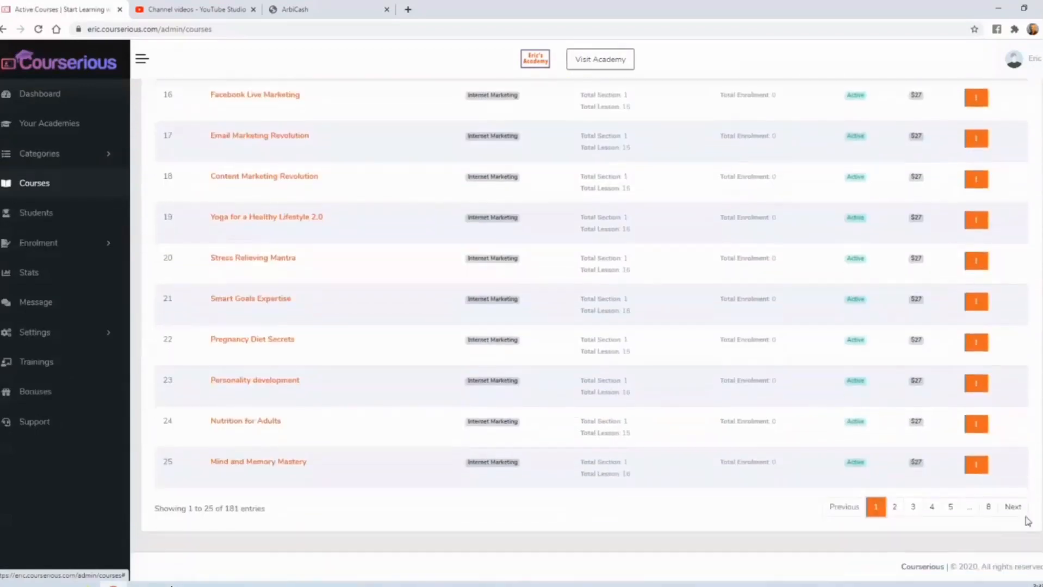
{"action": "left_click", "coordinate": [990, 508]}
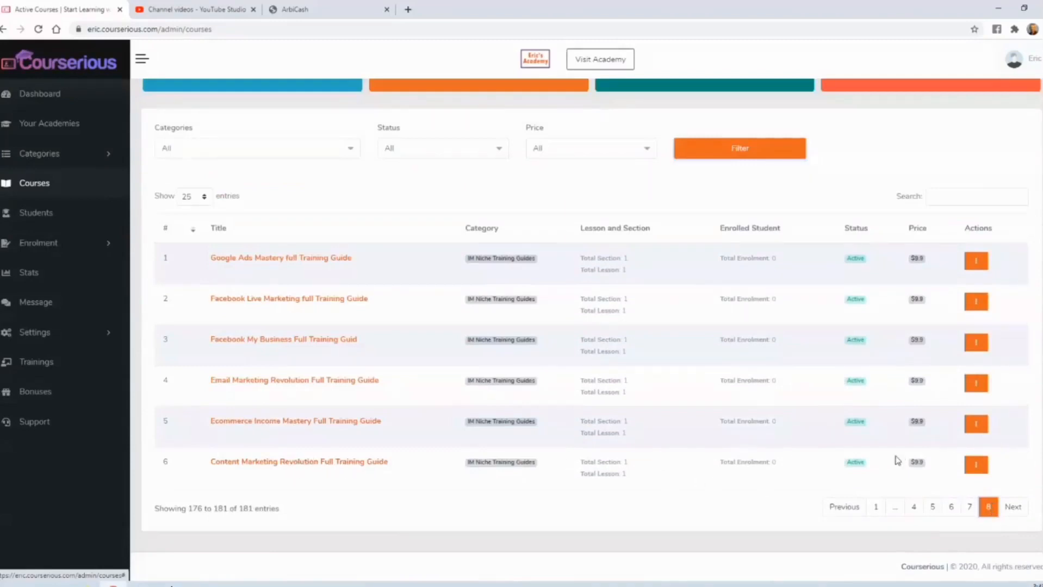
{"action": "left_click", "coordinate": [976, 465]}
{"action": "left_click", "coordinate": [927, 467]}
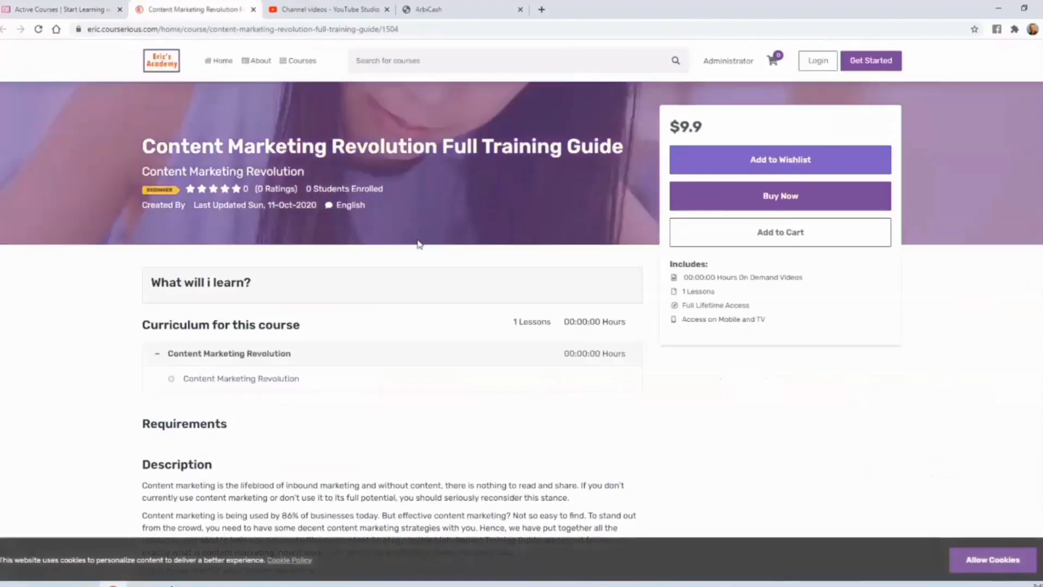
{"action": "scroll", "coordinate": [408, 248], "scroll_direction": "down", "scroll_amount": 5}
{"action": "scroll", "coordinate": [407, 272], "scroll_direction": "down", "scroll_amount": 2}
{"action": "scroll", "coordinate": [545, 261], "scroll_direction": "up", "scroll_amount": 6}
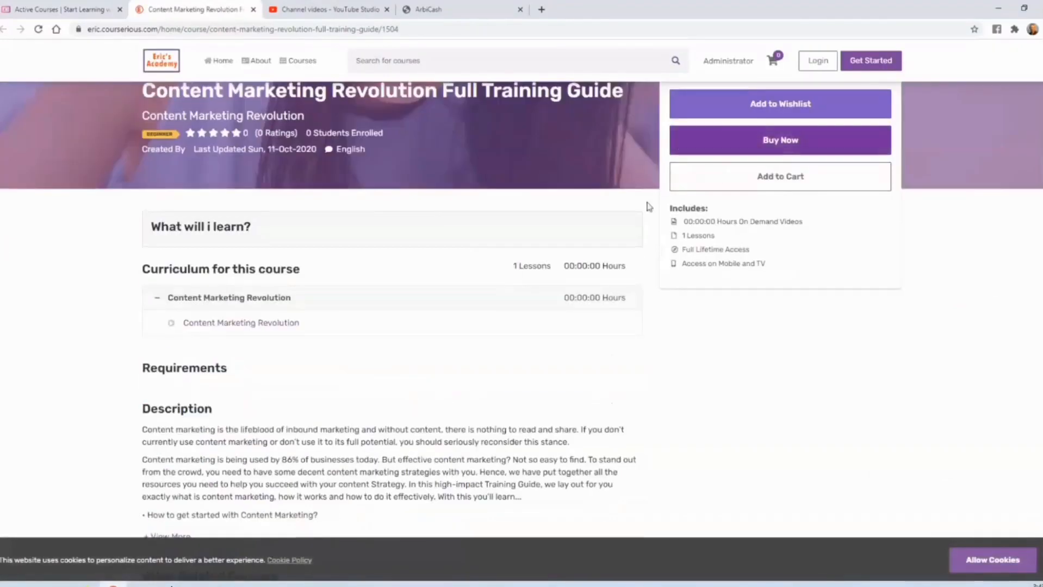
{"action": "scroll", "coordinate": [636, 223], "scroll_direction": "up", "scroll_amount": 2}
{"action": "scroll", "coordinate": [473, 354], "scroll_direction": "down", "scroll_amount": 3}
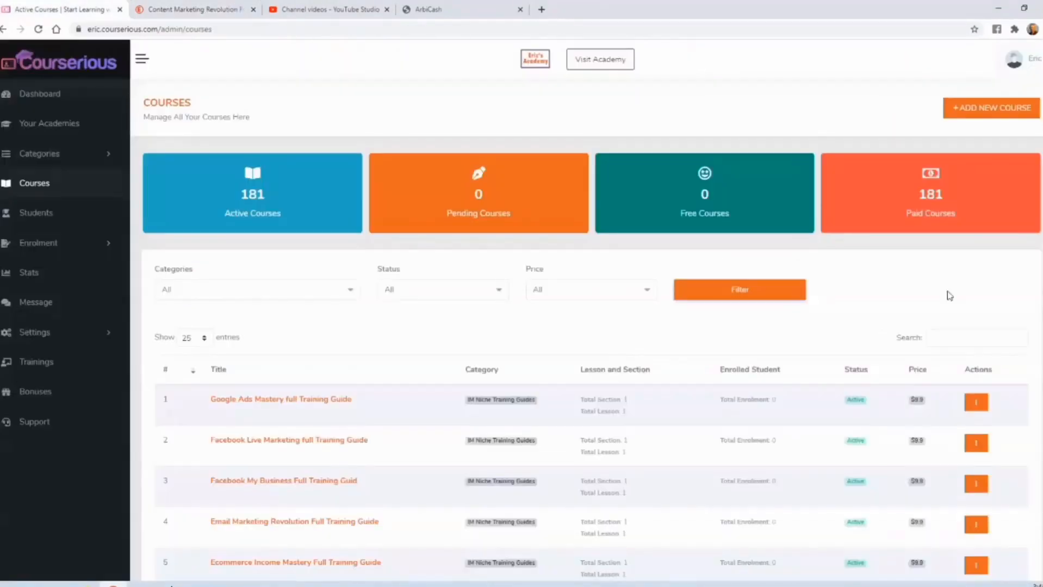
- Start a new course in the academy and title it "The ArbiCash Course"
{"action": "left_click", "coordinate": [990, 111]}
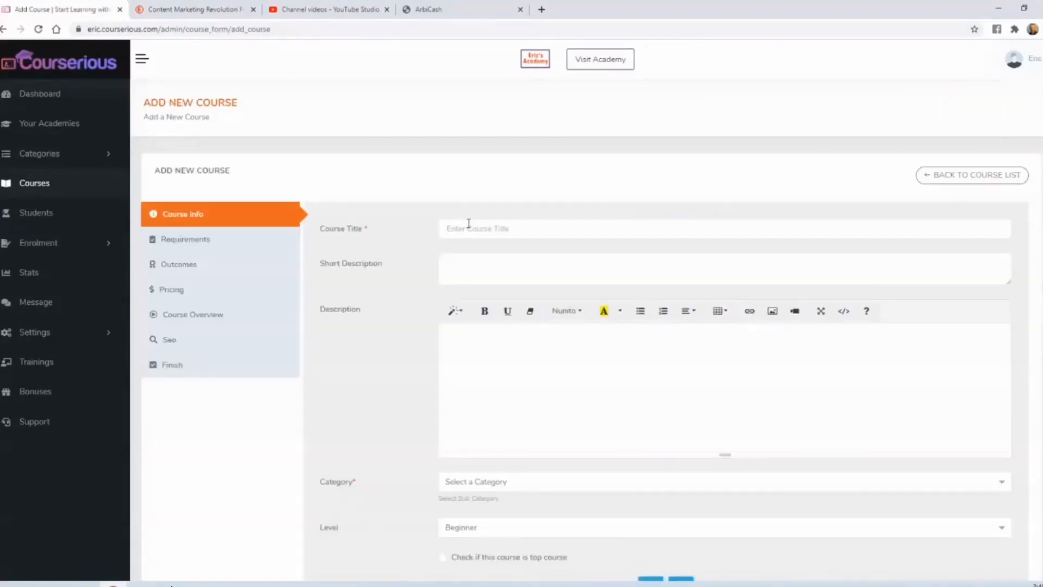
{"action": "left_click", "coordinate": [469, 226]}
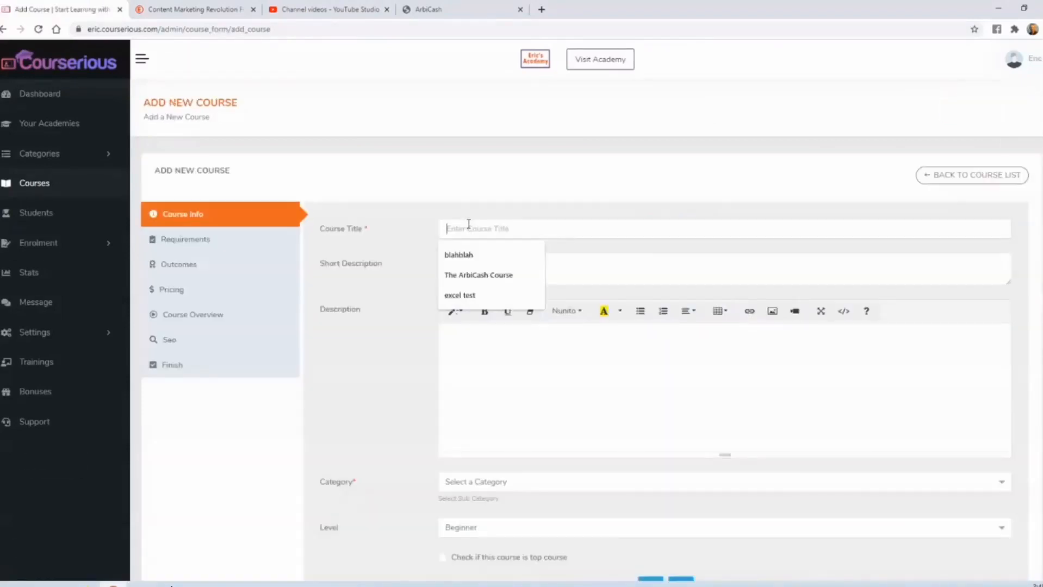
{"action": "left_click", "coordinate": [470, 276]}
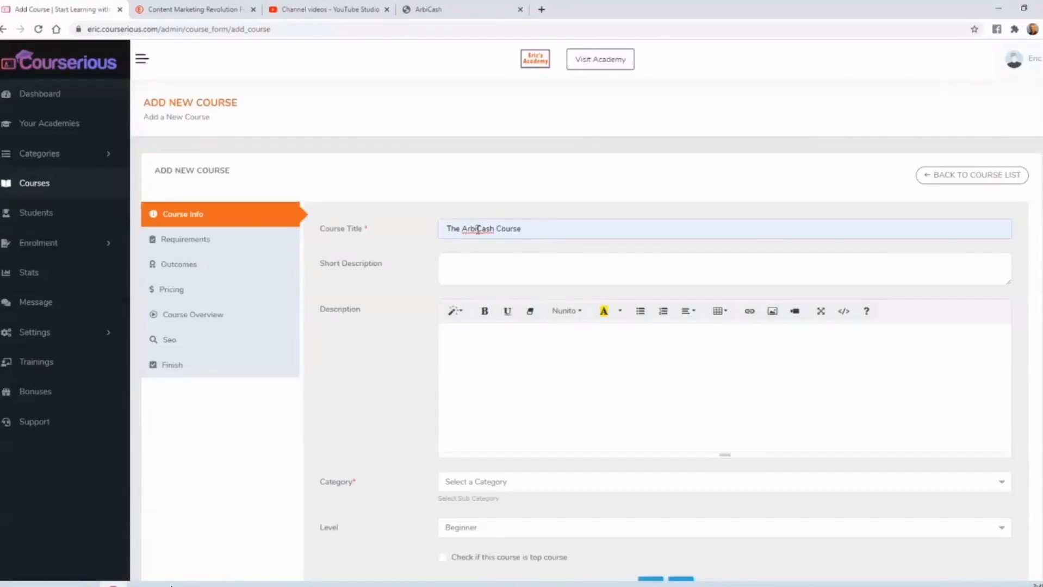
- Paste the copied short description, starting "This is a very comprehensive course teaching the exact system", and capitalise its first letter
{"action": "left_click", "coordinate": [473, 350]}
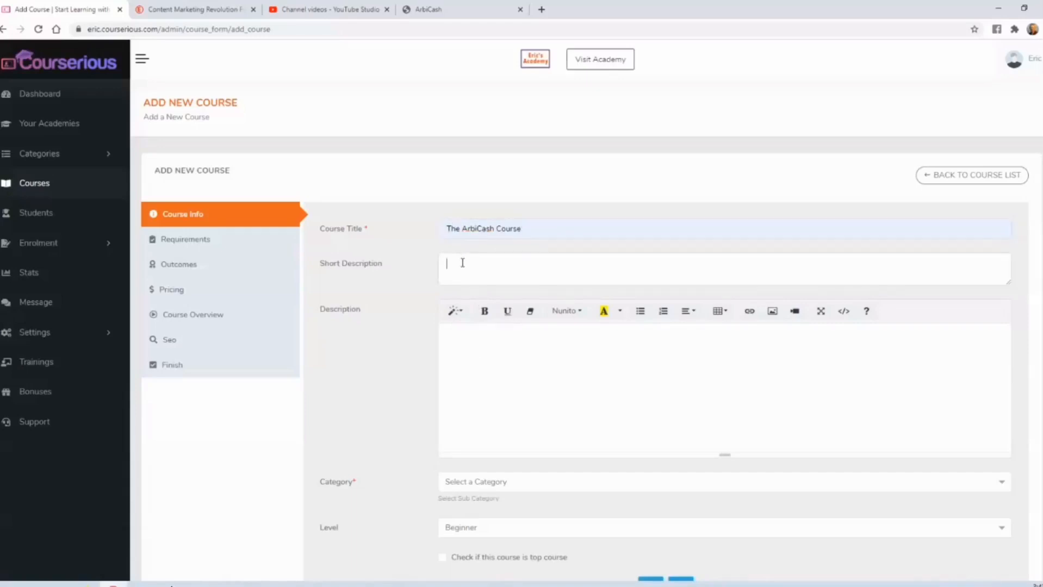
{"action": "type", "text": "this is a very comprehensive course teaching the exact system that I used to scale this business to $28,000 a month of profit in just 4 months."}
{"action": "left_click", "coordinate": [452, 263]}
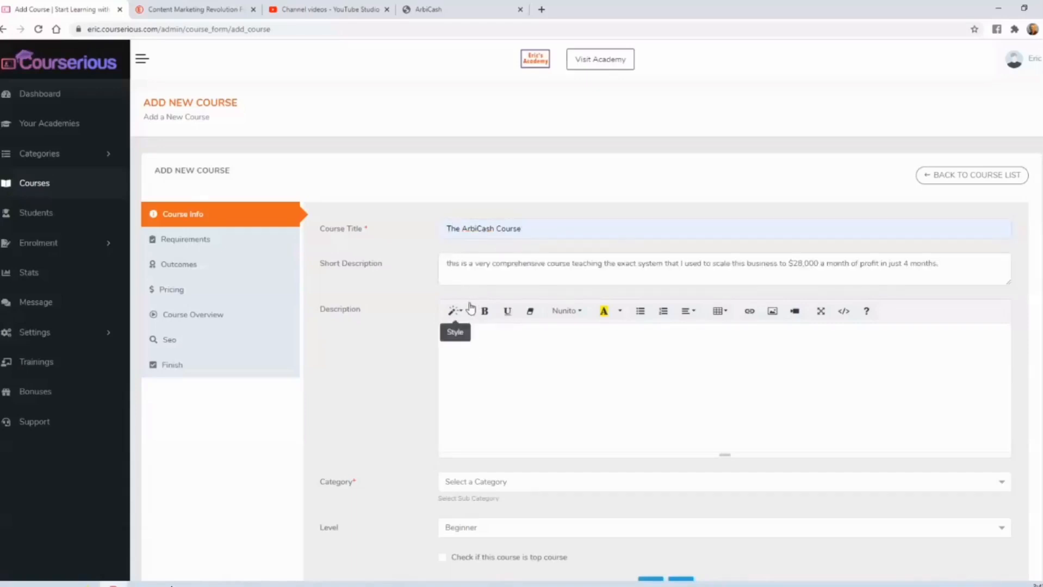
{"action": "key", "text": "BackSpace"}
{"action": "type", "text": "T"}
{"action": "left_click", "coordinate": [510, 342]}
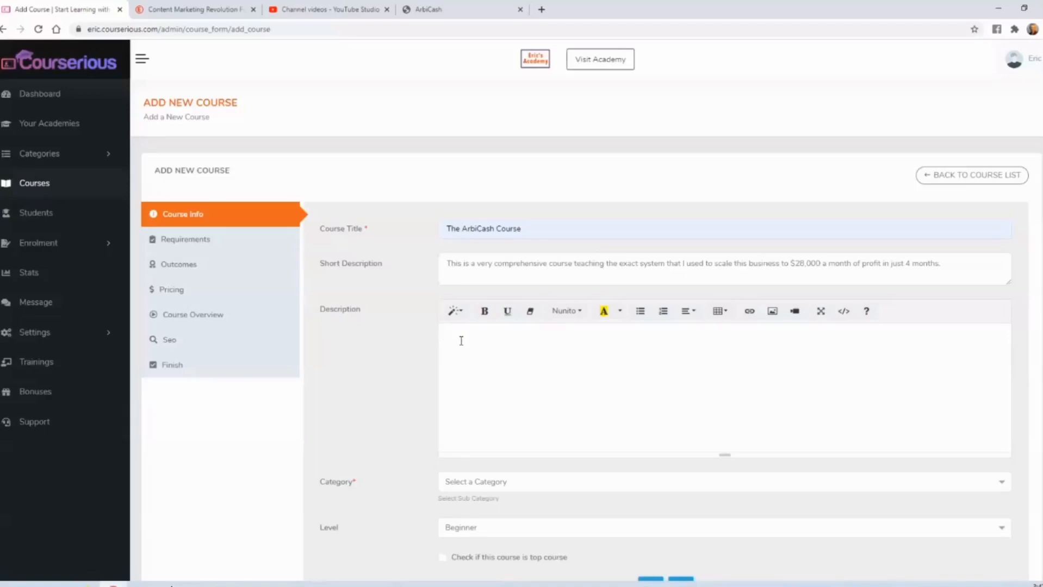
- Copy the ArbiCash sales page paragraphs from "I'm guessing you've seen" through "from these ads every day" into the course description
{"action": "left_click", "coordinate": [437, 11]}
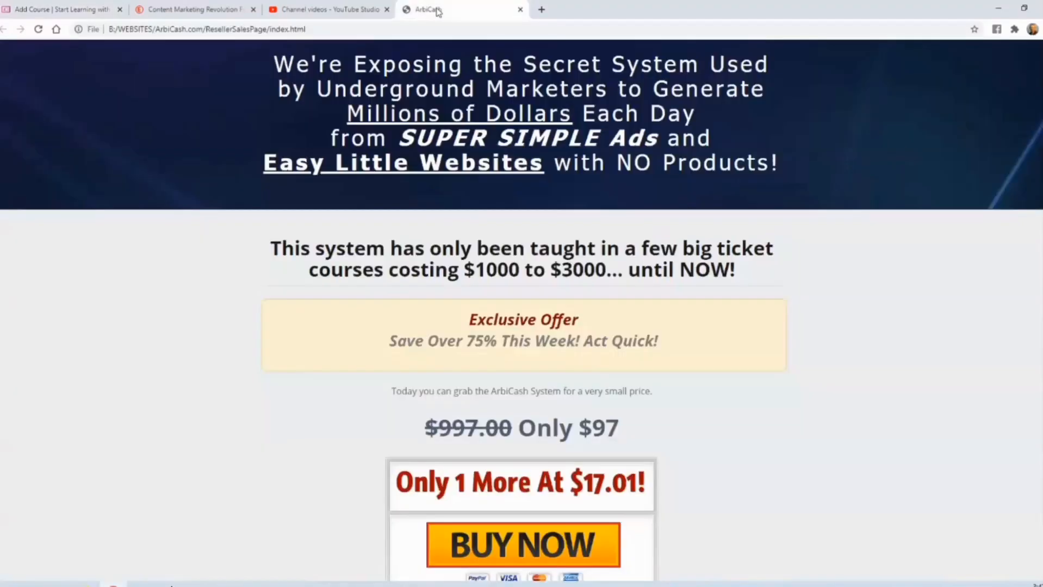
{"action": "scroll", "coordinate": [338, 198], "scroll_direction": "down", "scroll_amount": 15}
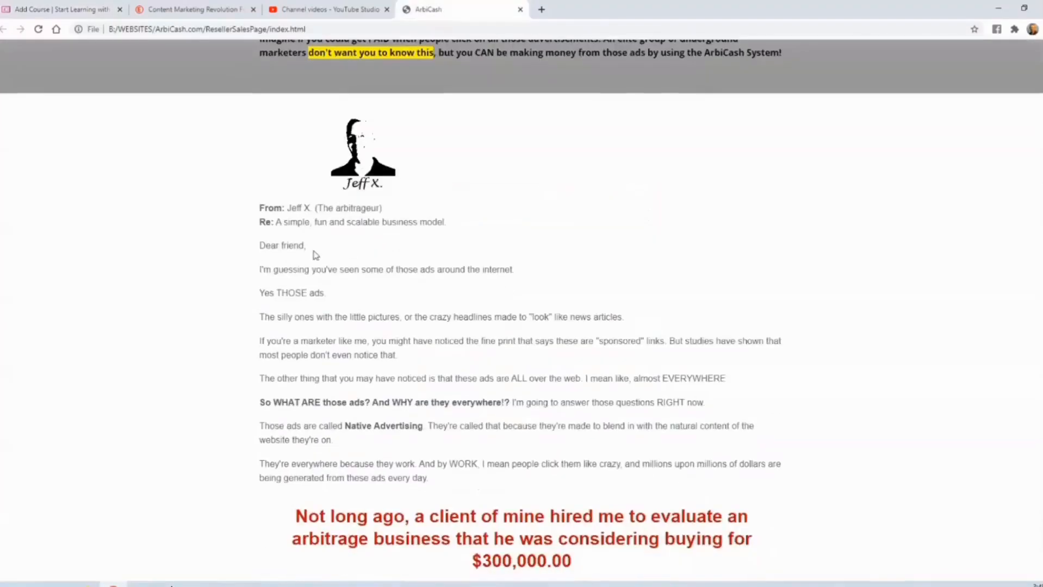
{"action": "left_click_drag", "start_coordinate": [262, 213], "coordinate": [456, 425]}
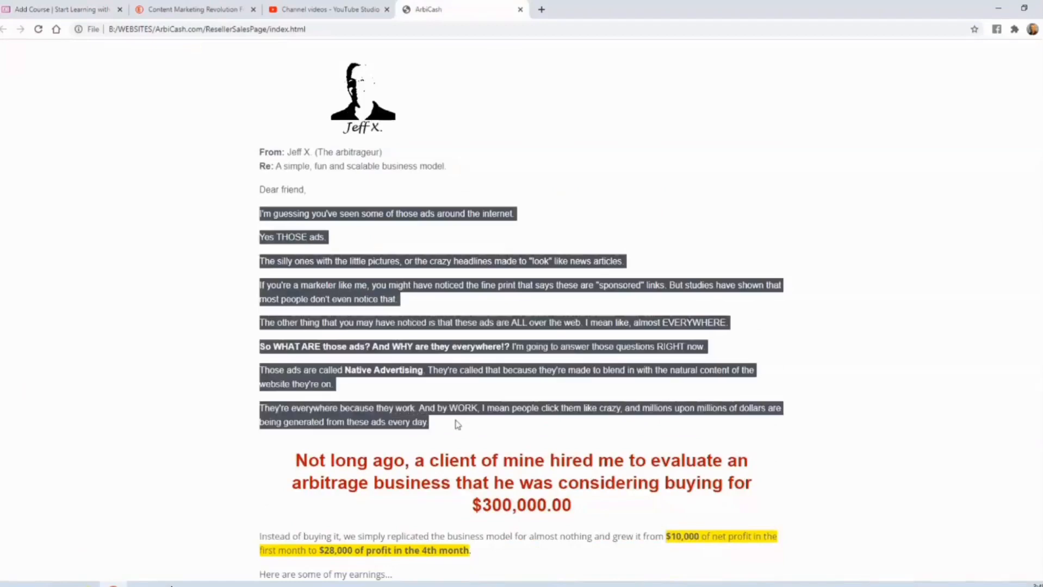
{"action": "left_click", "coordinate": [73, 11]}
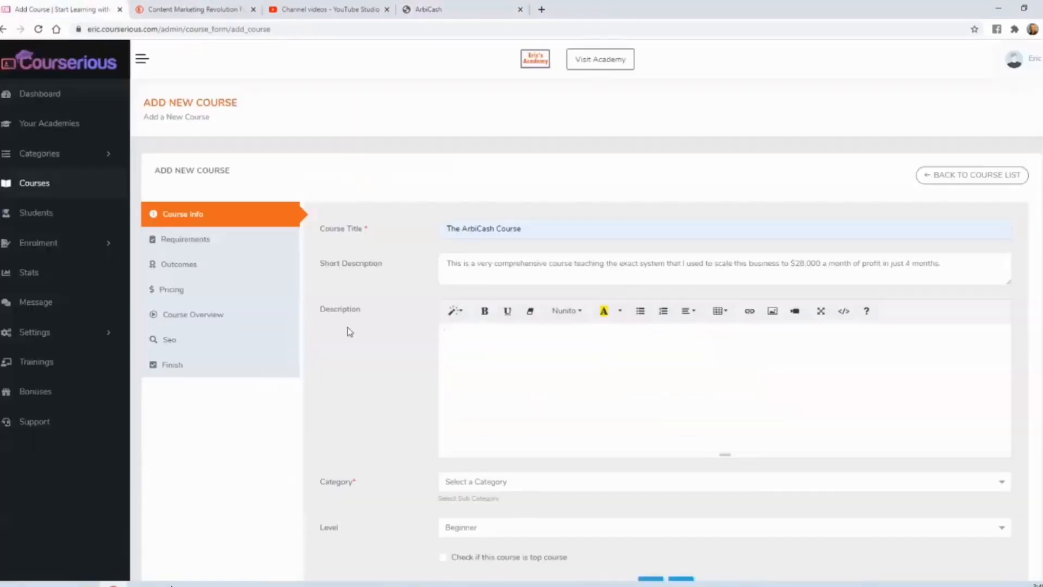
{"action": "left_click", "coordinate": [453, 344]}
{"action": "key", "text": "ctrl+v"}
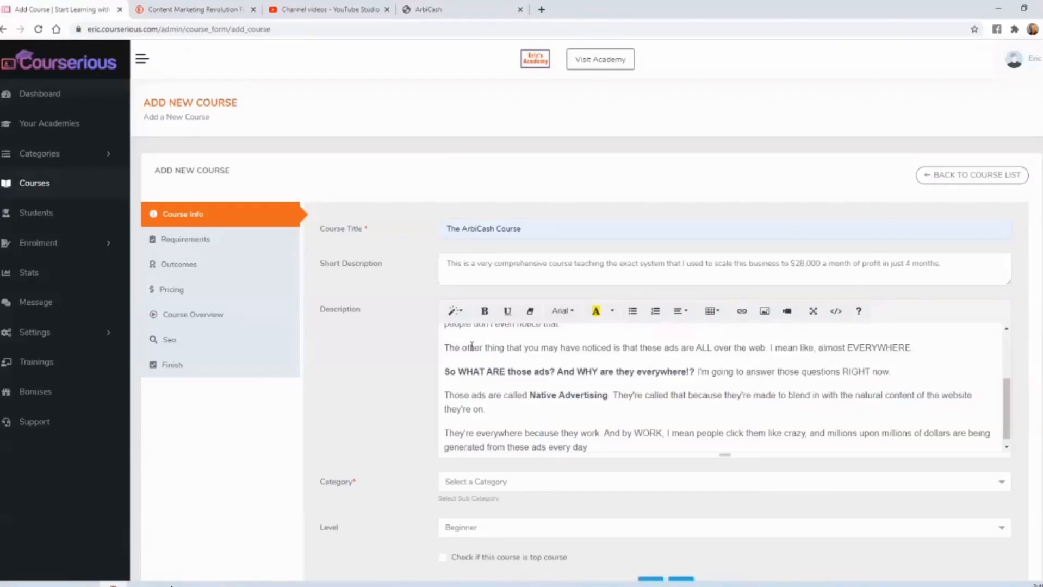
- Append the sales page's "Some of the things you'll discover include…" heading and its full bullet list to the end of the course description
{"action": "left_click", "coordinate": [440, 12]}
{"action": "scroll", "coordinate": [525, 199], "scroll_direction": "down", "scroll_amount": 15}
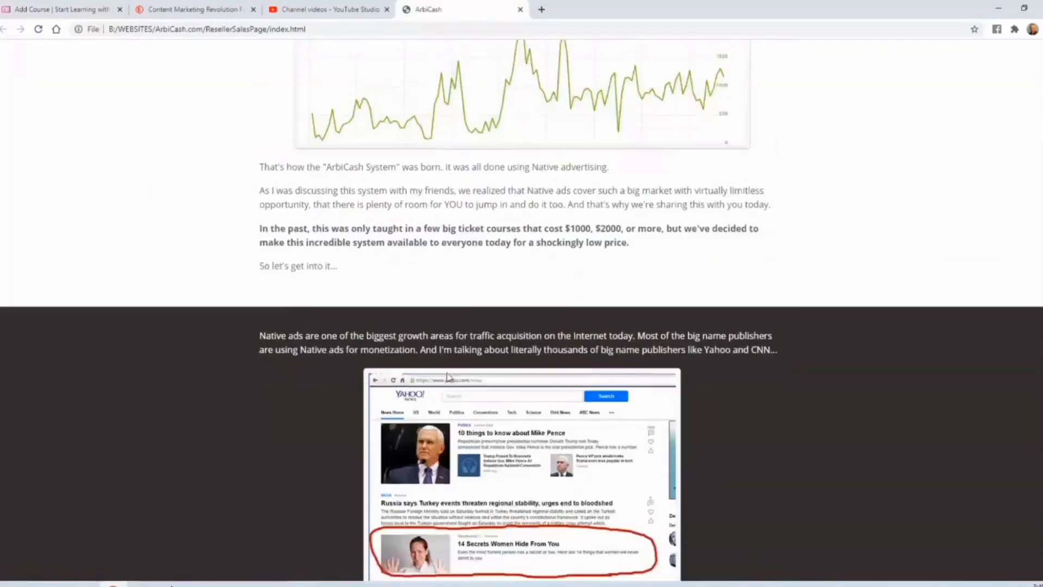
{"action": "scroll", "coordinate": [400, 413], "scroll_direction": "down", "scroll_amount": 20}
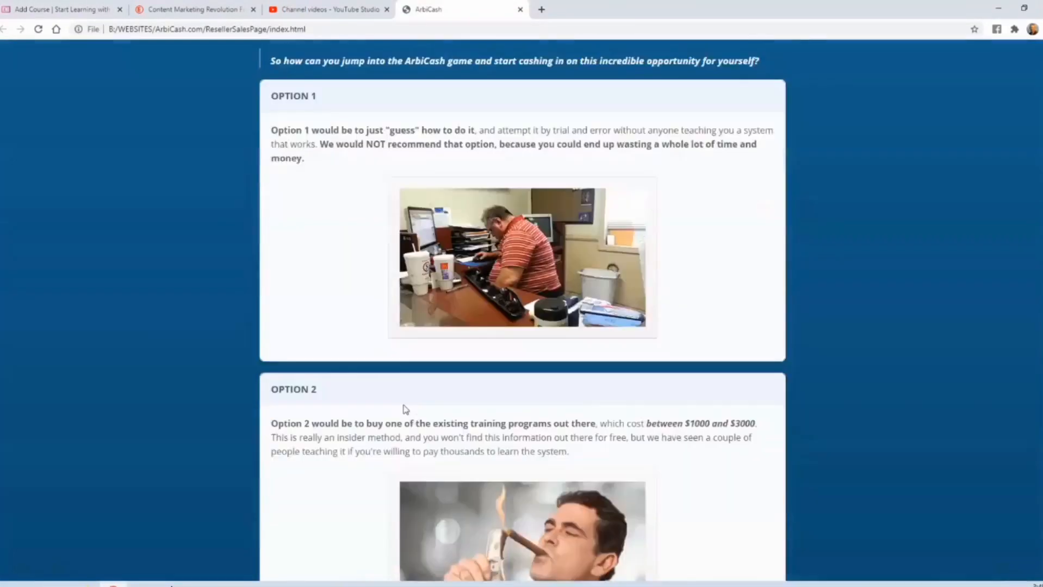
{"action": "scroll", "coordinate": [405, 409], "scroll_direction": "down", "scroll_amount": 20}
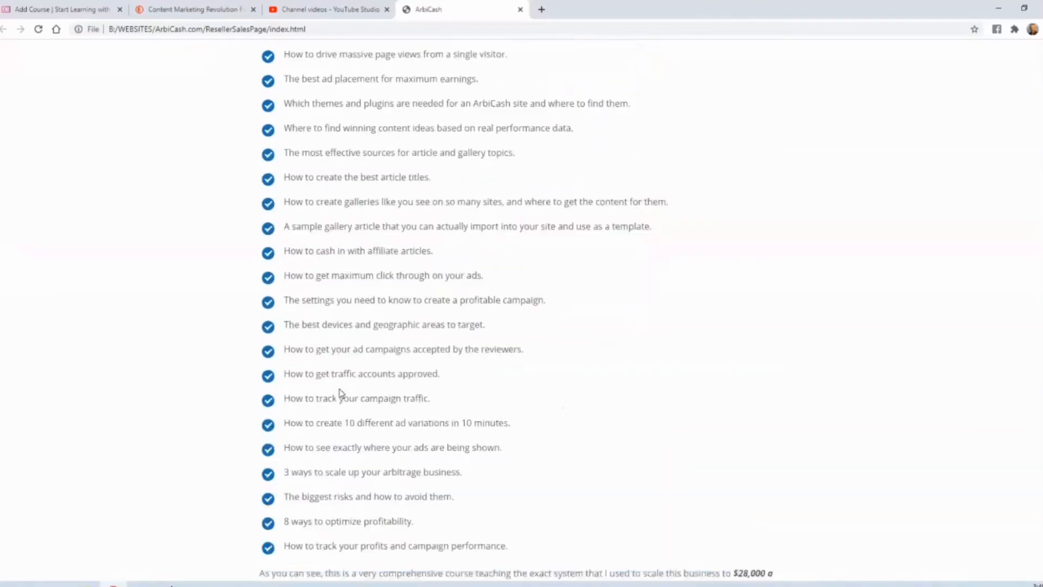
{"action": "scroll", "coordinate": [273, 321], "scroll_direction": "up", "scroll_amount": 2}
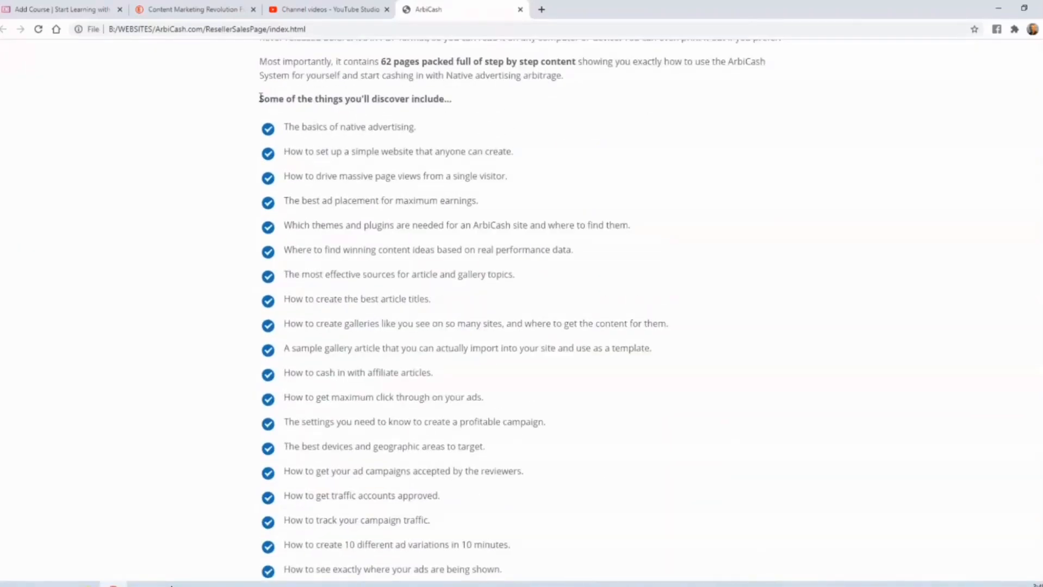
{"action": "left_click_drag", "start_coordinate": [260, 97], "coordinate": [520, 381]}
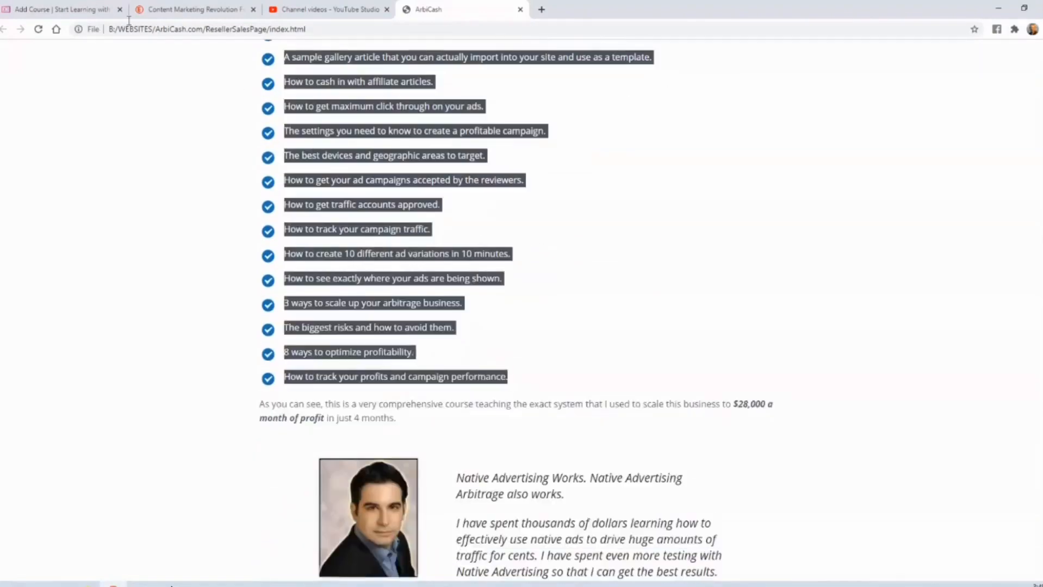
{"action": "left_click", "coordinate": [85, 9]}
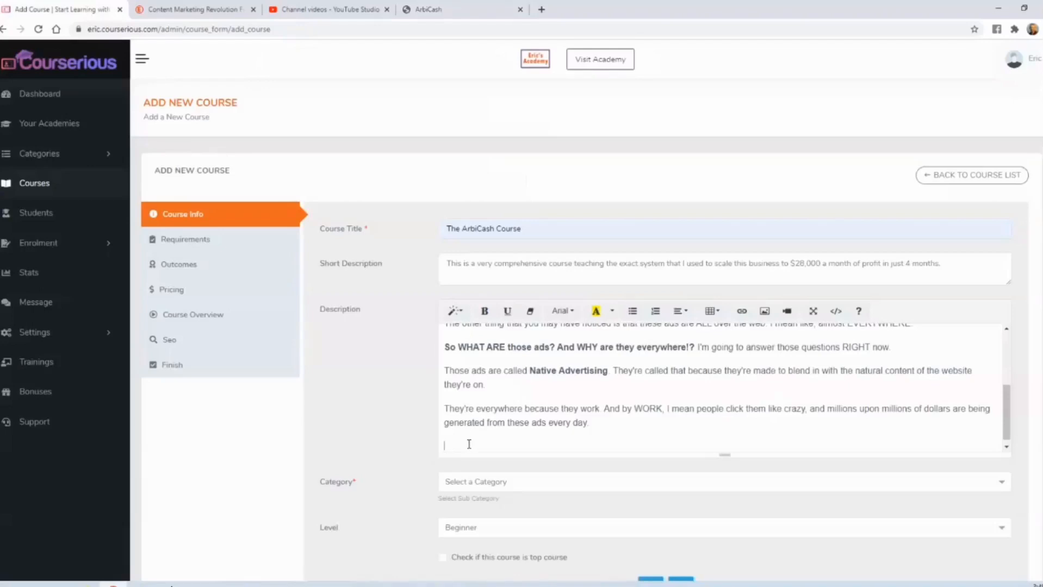
{"action": "key", "text": "ctrl+v"}
- Assign the course to the Website Building category under Making Money Online and continue to the requirements
{"action": "scroll", "coordinate": [408, 395], "scroll_direction": "down", "scroll_amount": 2}
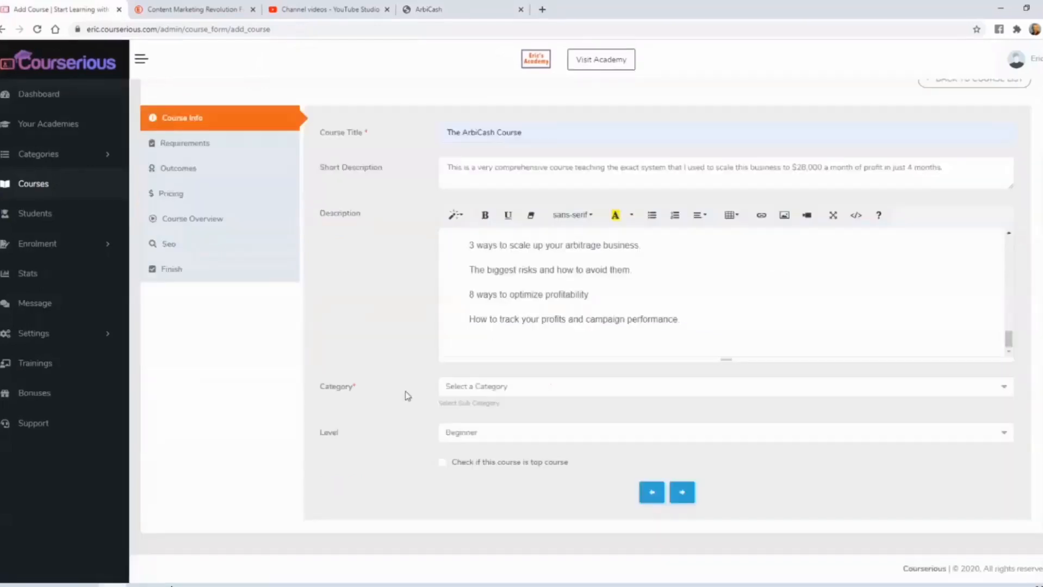
{"action": "left_click", "coordinate": [481, 391]}
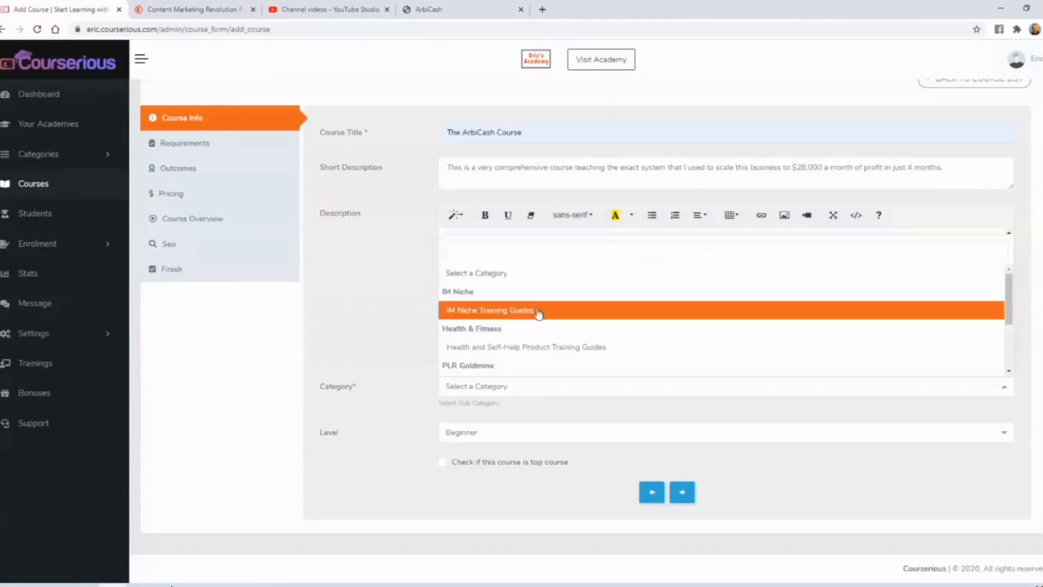
{"action": "scroll", "coordinate": [533, 310], "scroll_direction": "down", "scroll_amount": 2}
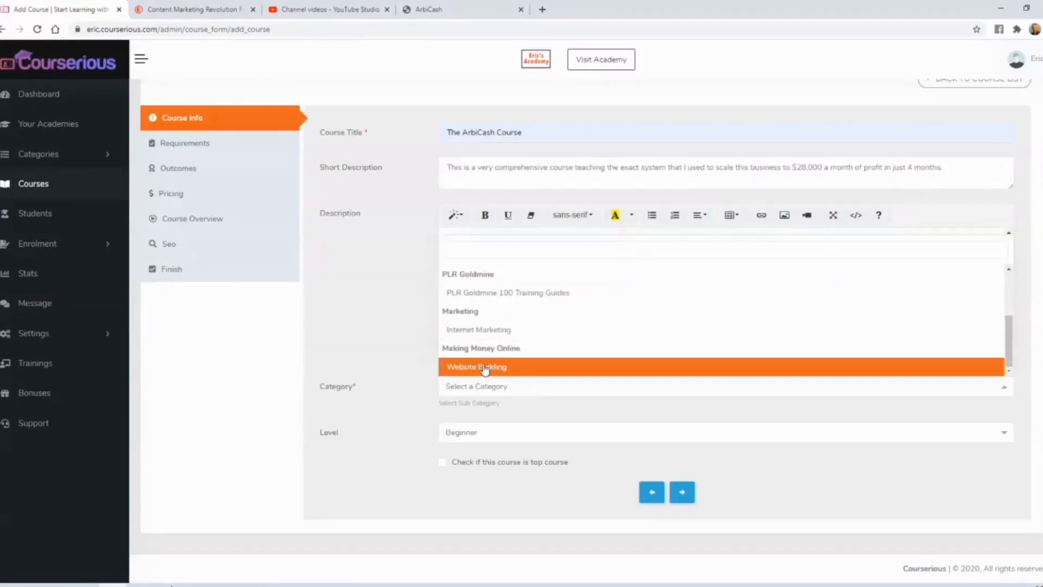
{"action": "left_click", "coordinate": [485, 368]}
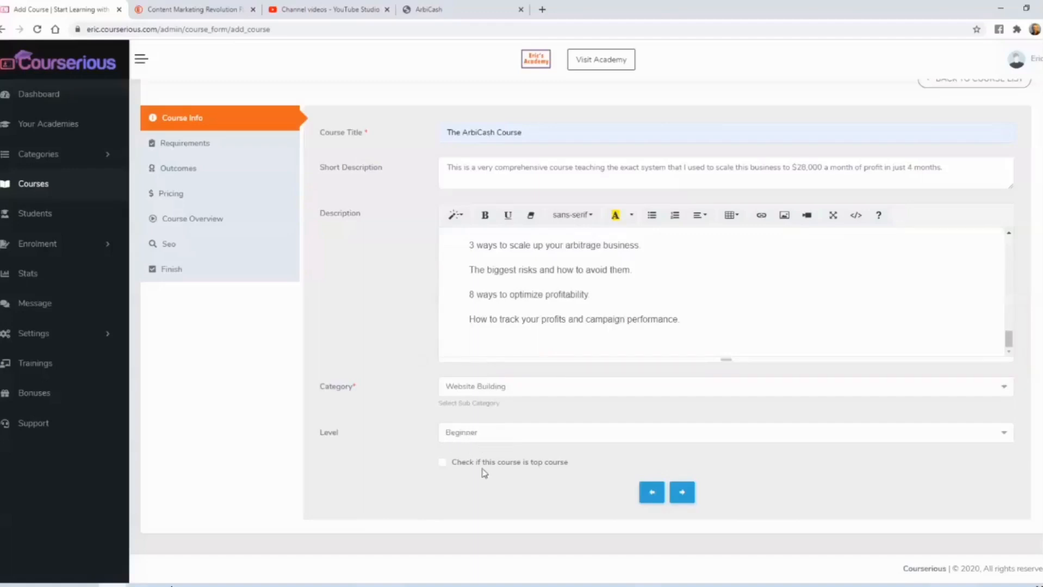
{"action": "left_click", "coordinate": [682, 492]}
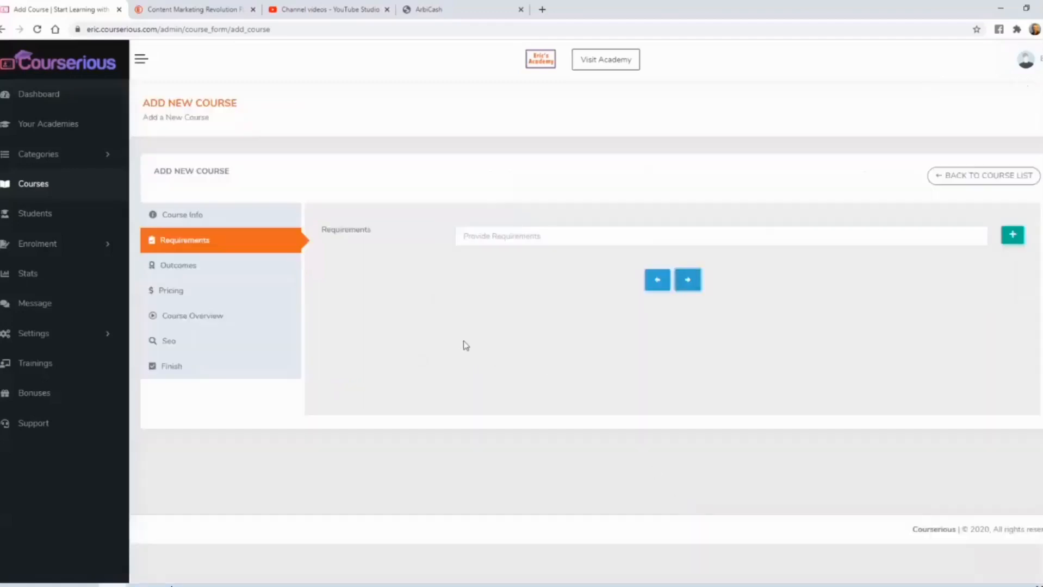
- Add the requirements "Internet connection" and "A desire to make money", and continue to the outcomes
{"action": "left_click", "coordinate": [477, 234]}
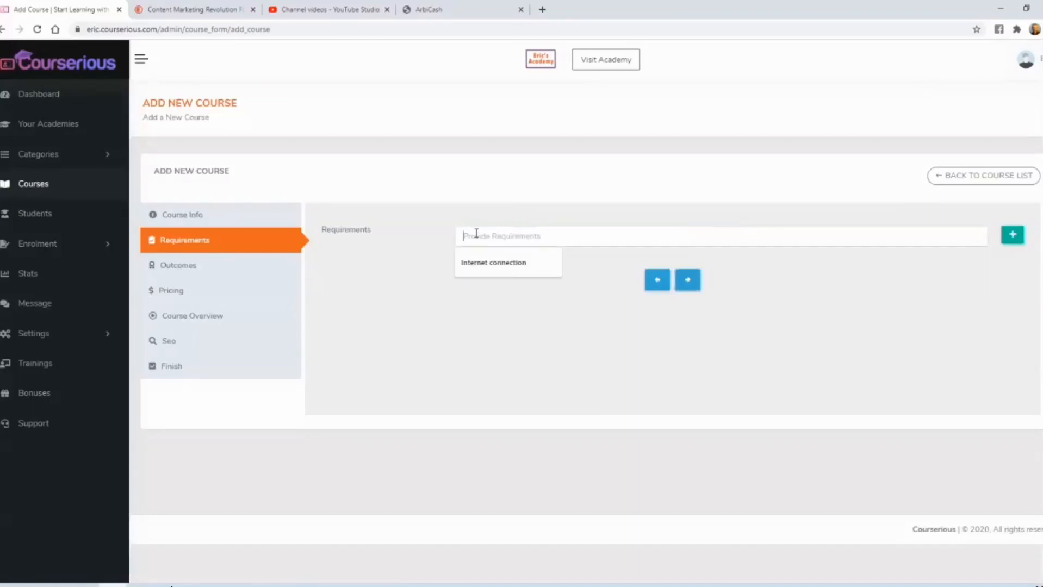
{"action": "left_click", "coordinate": [485, 263]}
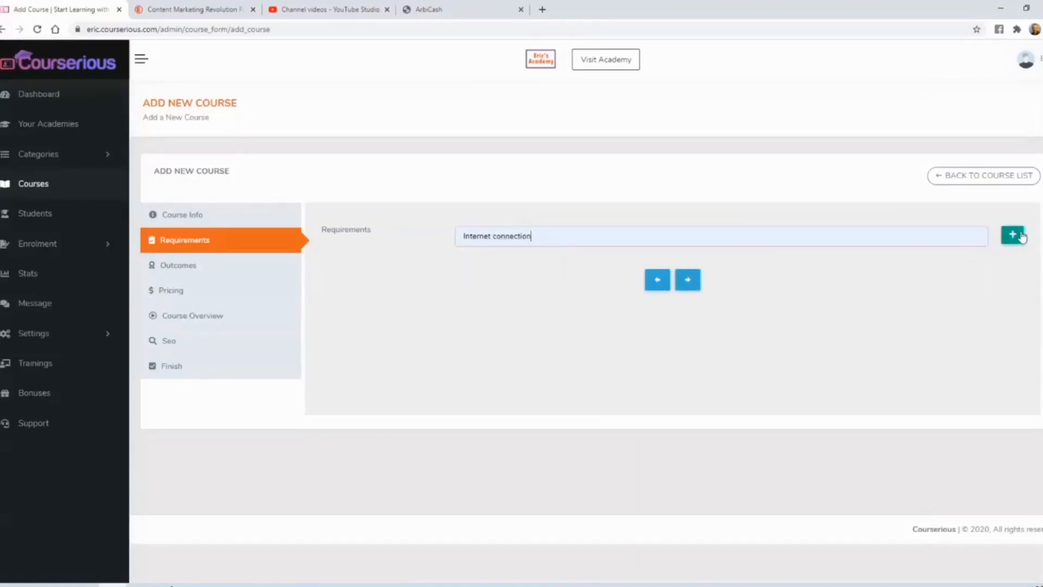
{"action": "left_click", "coordinate": [1013, 235]}
{"action": "left_click", "coordinate": [582, 268]}
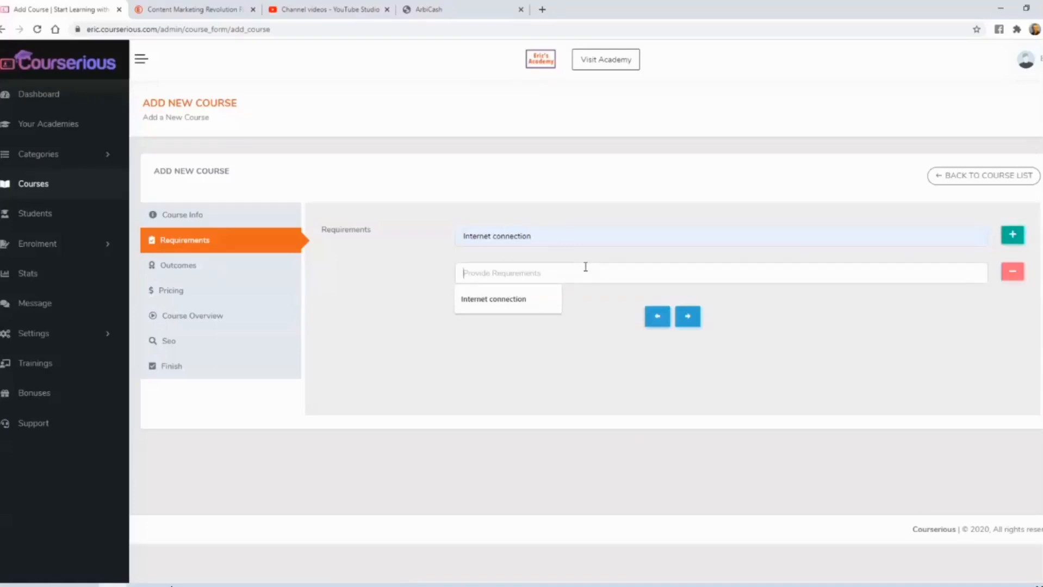
{"action": "type", "text": "A desire to make money online"}
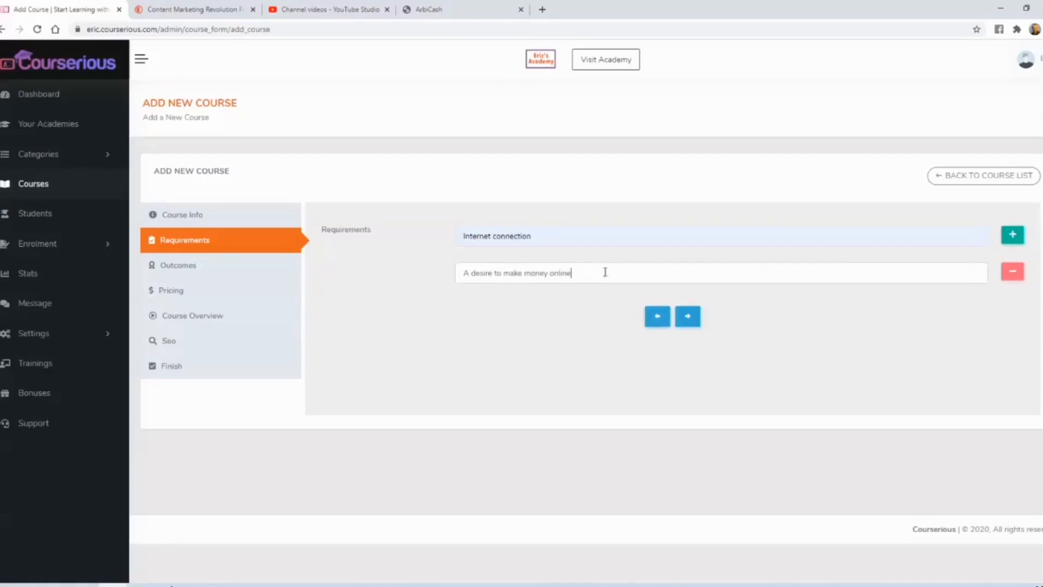
{"action": "left_click", "coordinate": [689, 321]}
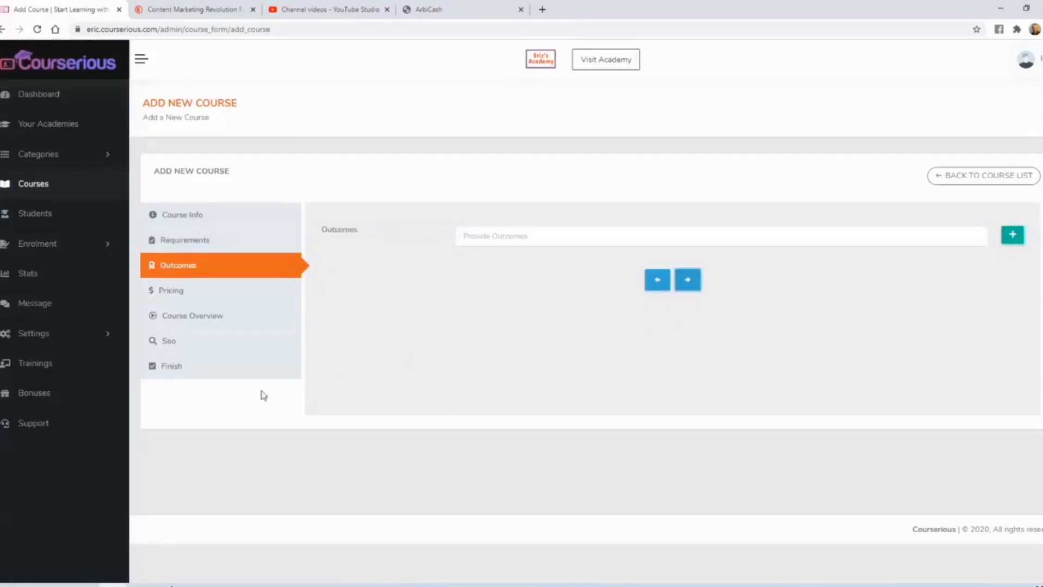
- Copy "How to set up a simple website that anyone can create." from the ArbiCash sales page into the first course outcome
{"action": "left_click", "coordinate": [440, 8]}
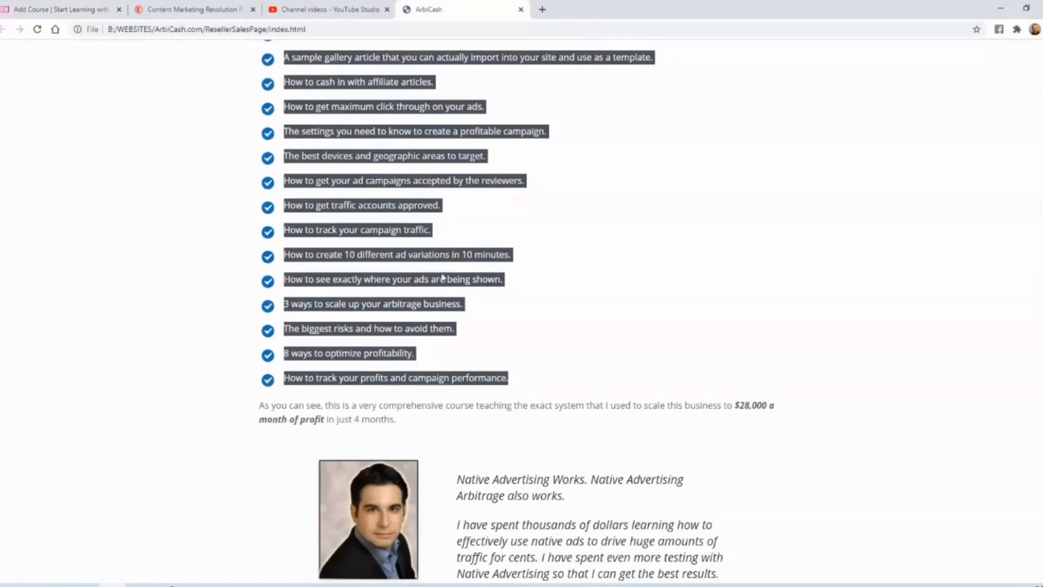
{"action": "scroll", "coordinate": [442, 278], "scroll_direction": "up", "scroll_amount": 8}
{"action": "left_click", "coordinate": [359, 298]}
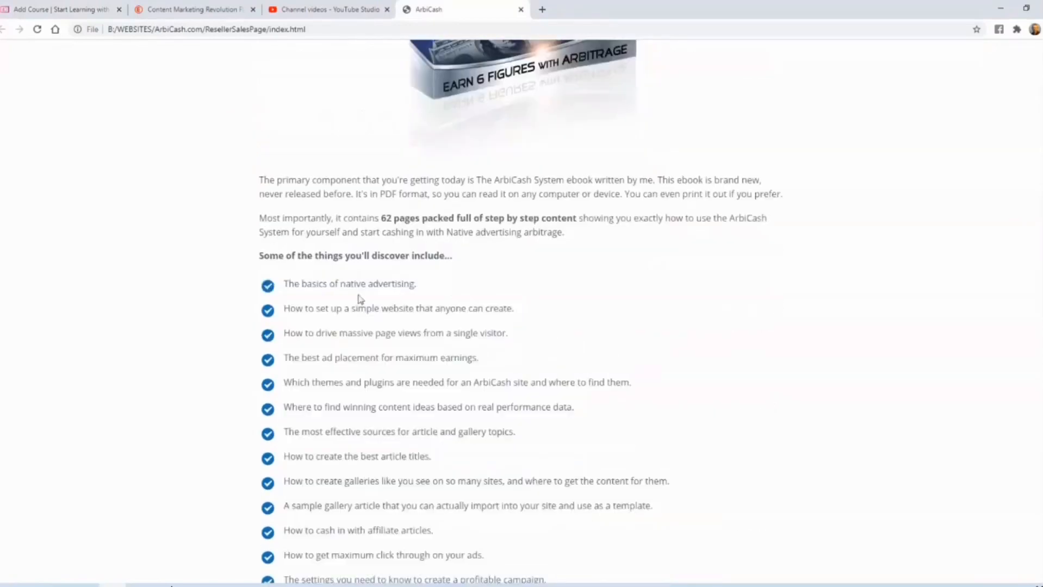
{"action": "left_click_drag", "start_coordinate": [283, 309], "coordinate": [531, 312]}
{"action": "key", "text": "ctrl+c"}
{"action": "left_click", "coordinate": [61, 9]}
{"action": "left_click", "coordinate": [497, 236]}
{"action": "key", "text": "ctrl+v"}
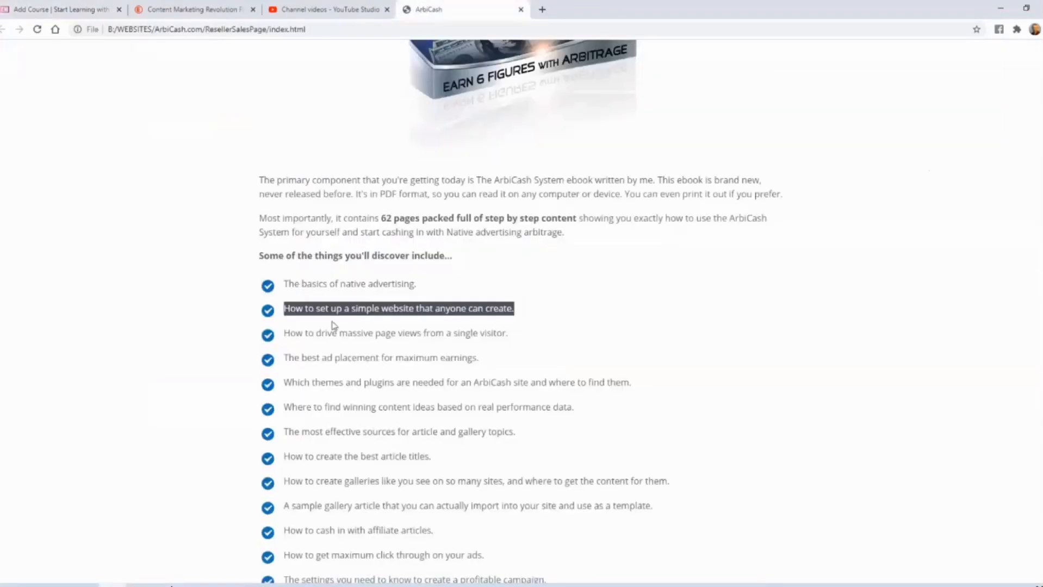
- Add "How to drive massive page views from a single visitor." and "How to cash in with affiliate articles." from the sales page as further outcomes
{"action": "mouse_move", "coordinate": [287, 334]}
{"action": "left_mouse_down"}
{"action": "mouse_move", "coordinate": [515, 340]}
{"action": "mouse_move", "coordinate": [283, 334]}
{"action": "left_mouse_up"}
{"action": "left_click", "coordinate": [514, 340]}
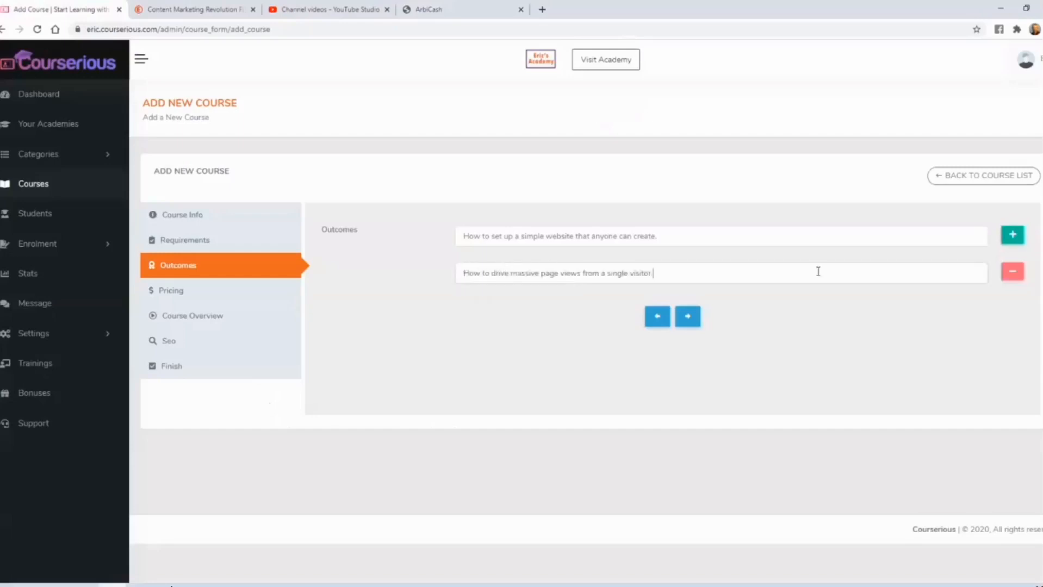
{"action": "left_click", "coordinate": [1013, 235]}
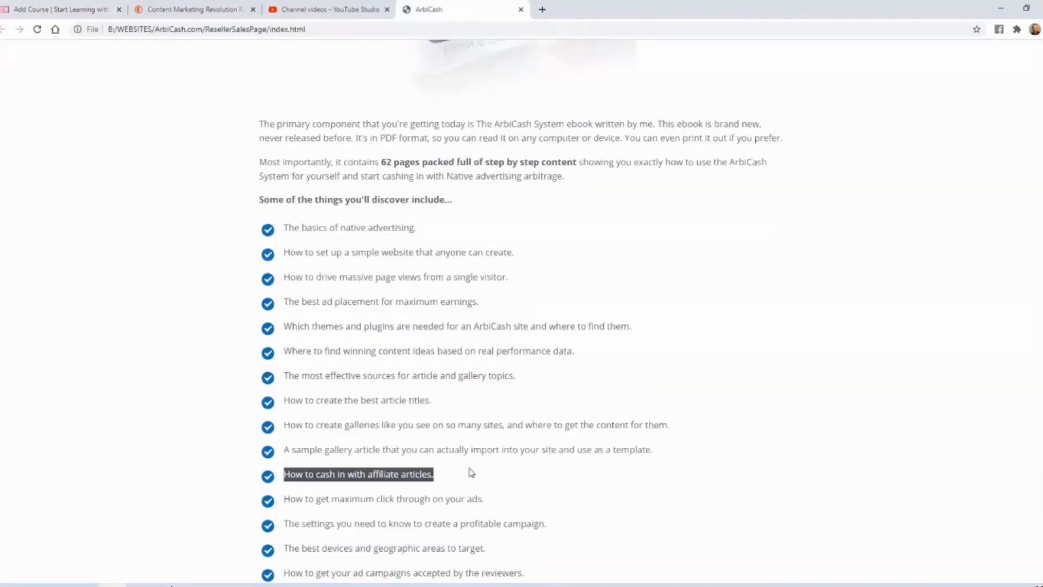
{"action": "left_click", "coordinate": [98, 9]}
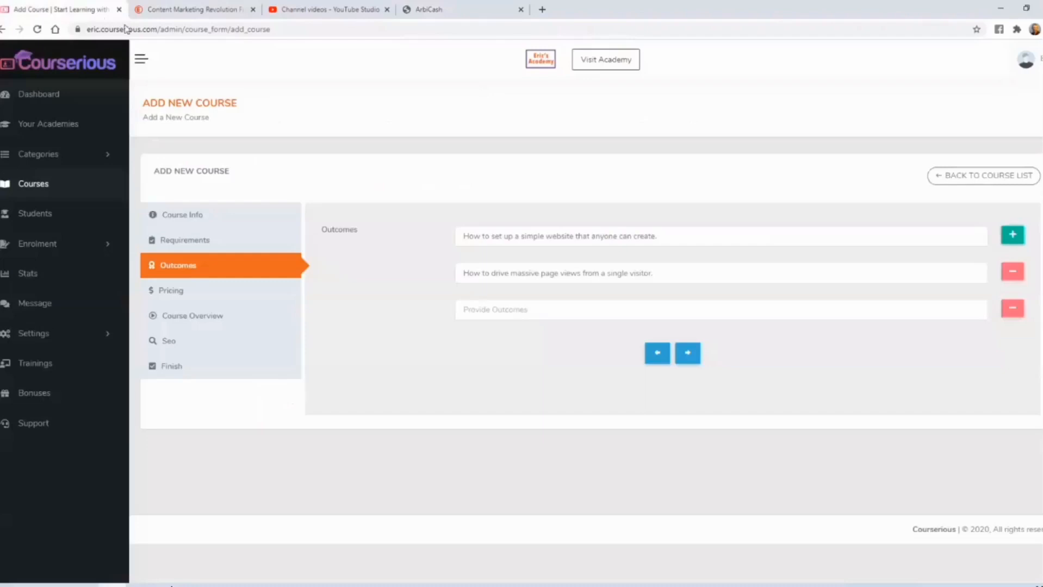
{"action": "left_click", "coordinate": [533, 304]}
{"action": "key", "text": "ctrl+v"}
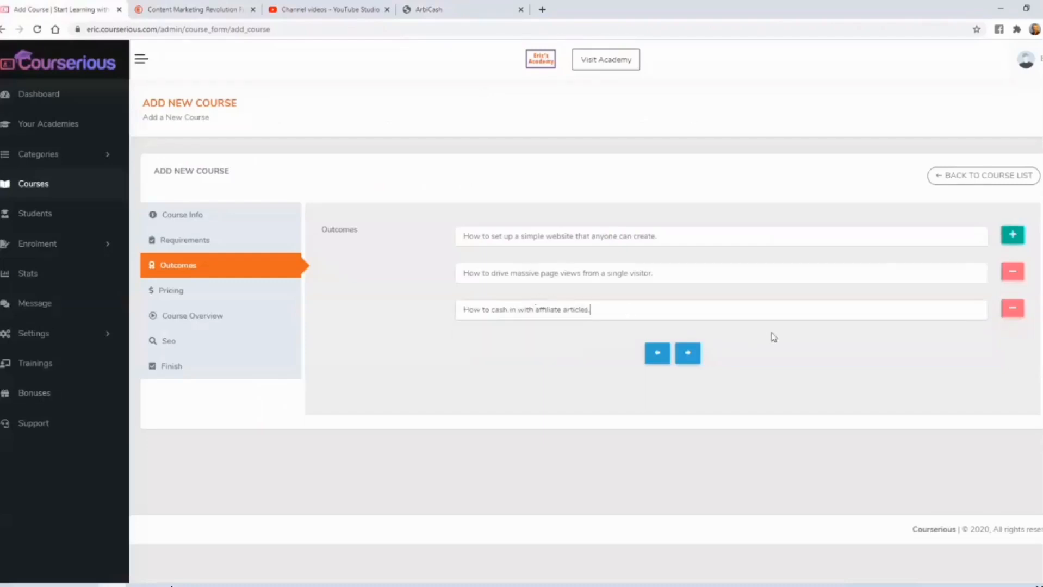
- Add a fourth outcome beginning "And so much" and continue to the course pricing
{"action": "left_click", "coordinate": [1012, 235]}
{"action": "left_click", "coordinate": [733, 351]}
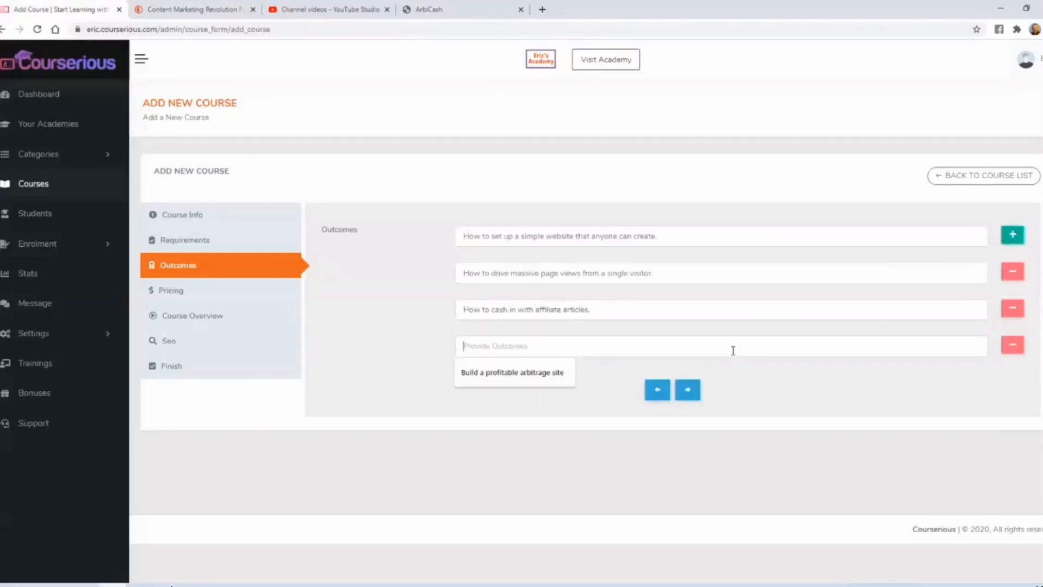
{"action": "type", "text": "And so much more!"}
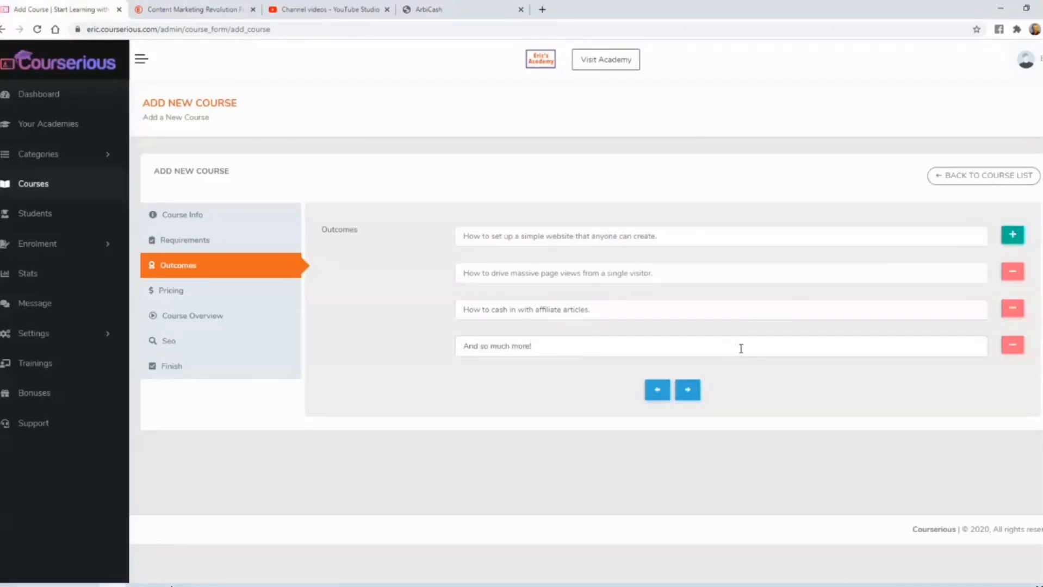
{"action": "left_click", "coordinate": [687, 390]}
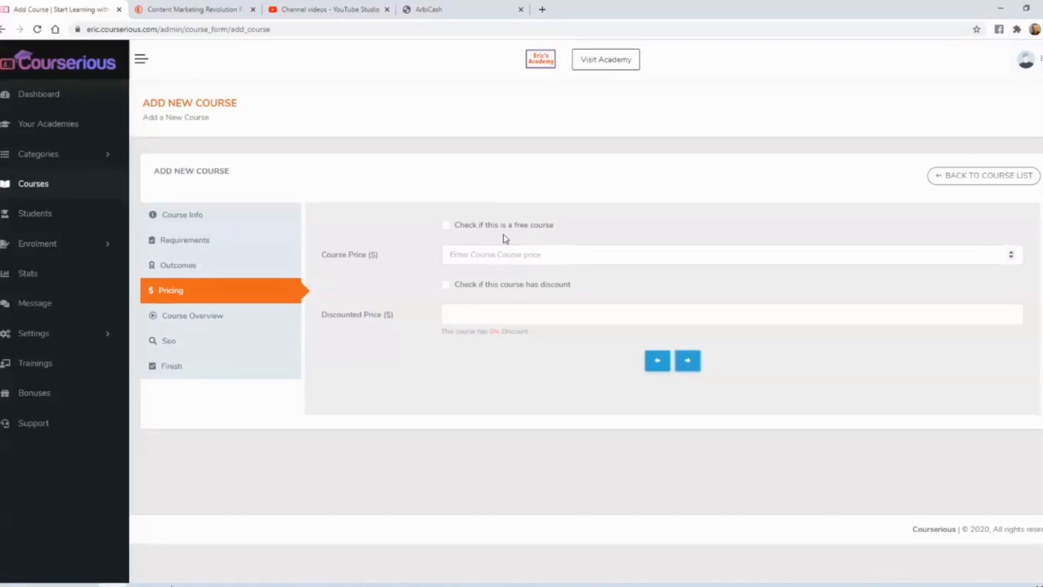
- Set the course price to $97, enable a discount with a discounted price of $77, and continue to the course overview
{"action": "type", "text": "97"}
{"action": "left_click", "coordinate": [448, 287]}
{"action": "type", "text": "77"}
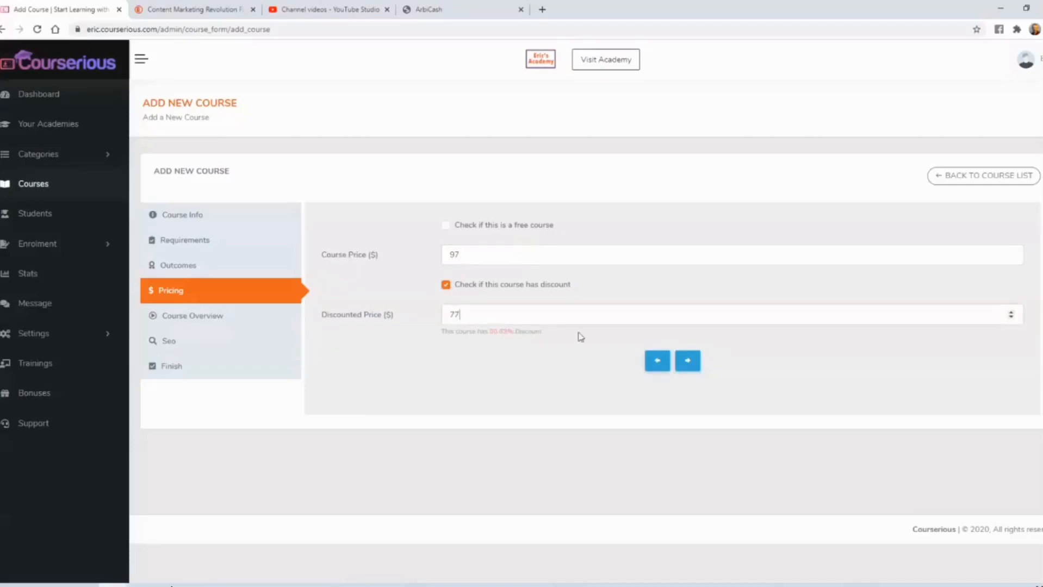
{"action": "left_click", "coordinate": [689, 363]}
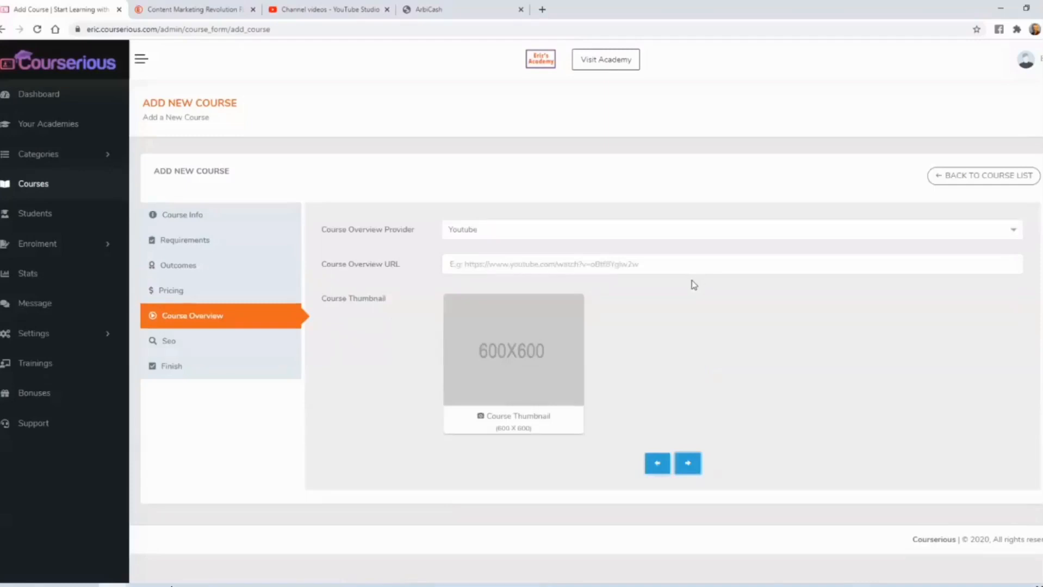
- Copy the link of the "special message" video from YouTube Studio into the Course Overview URL, with Youtube as the overview provider
{"action": "left_click", "coordinate": [494, 229]}
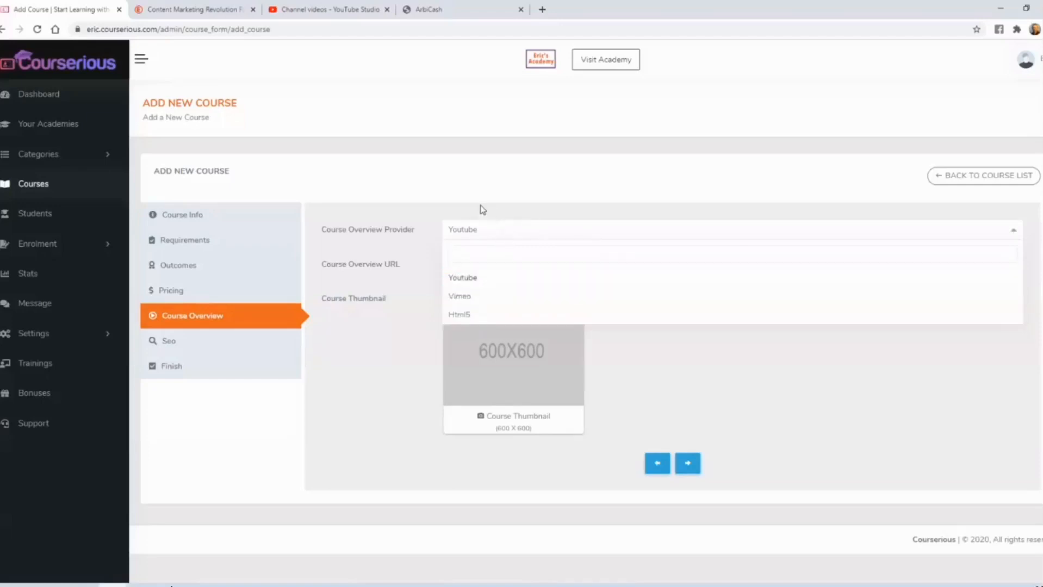
{"action": "left_click", "coordinate": [480, 205]}
{"action": "left_click", "coordinate": [329, 9]}
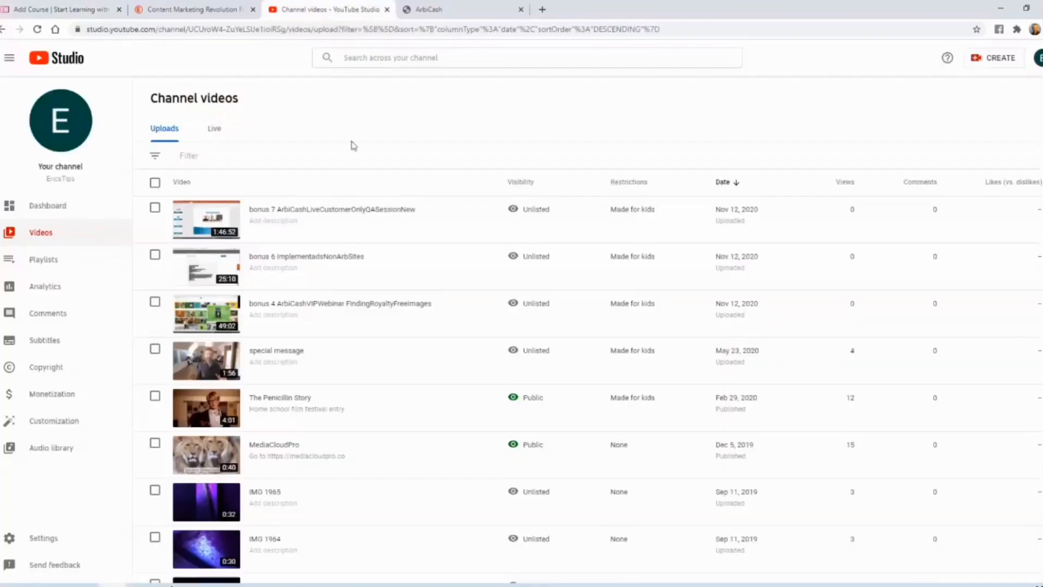
{"action": "mouse_move", "coordinate": [473, 361]}
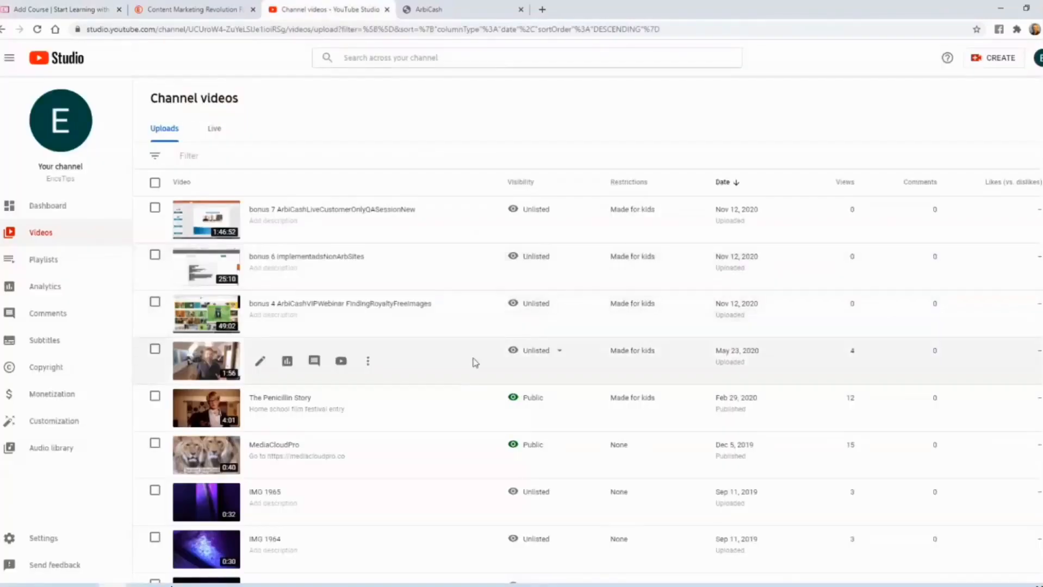
{"action": "left_click", "coordinate": [342, 363]}
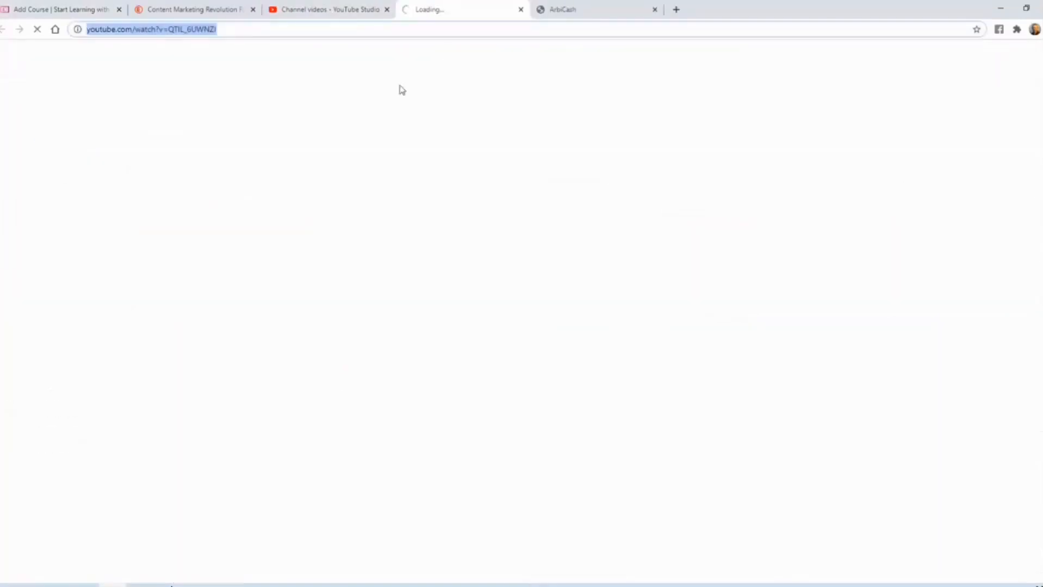
{"action": "left_click", "coordinate": [517, 10]}
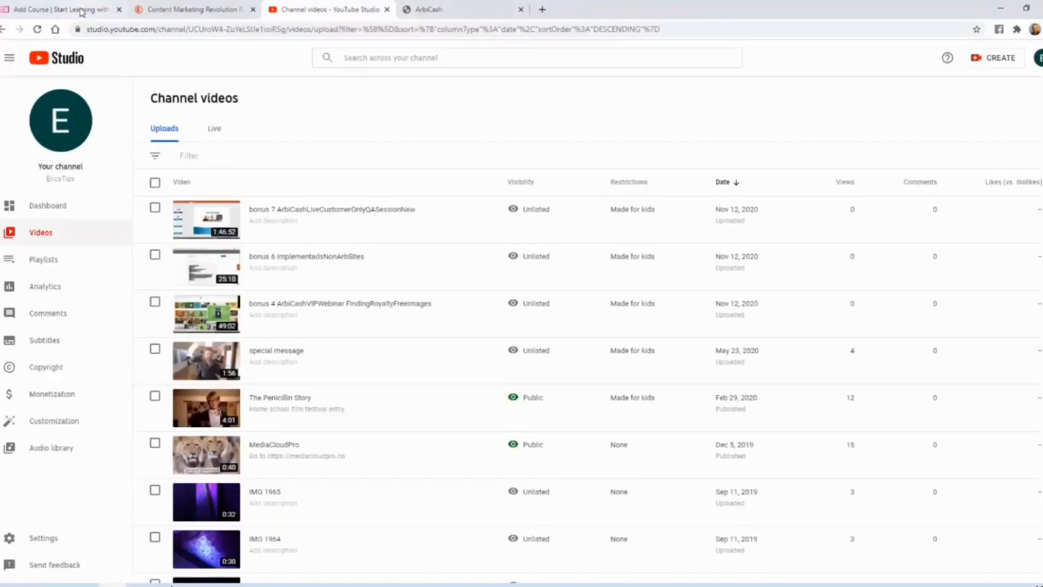
{"action": "left_click", "coordinate": [85, 10]}
{"action": "left_click", "coordinate": [477, 260]}
{"action": "key", "text": "ctrl+v"}
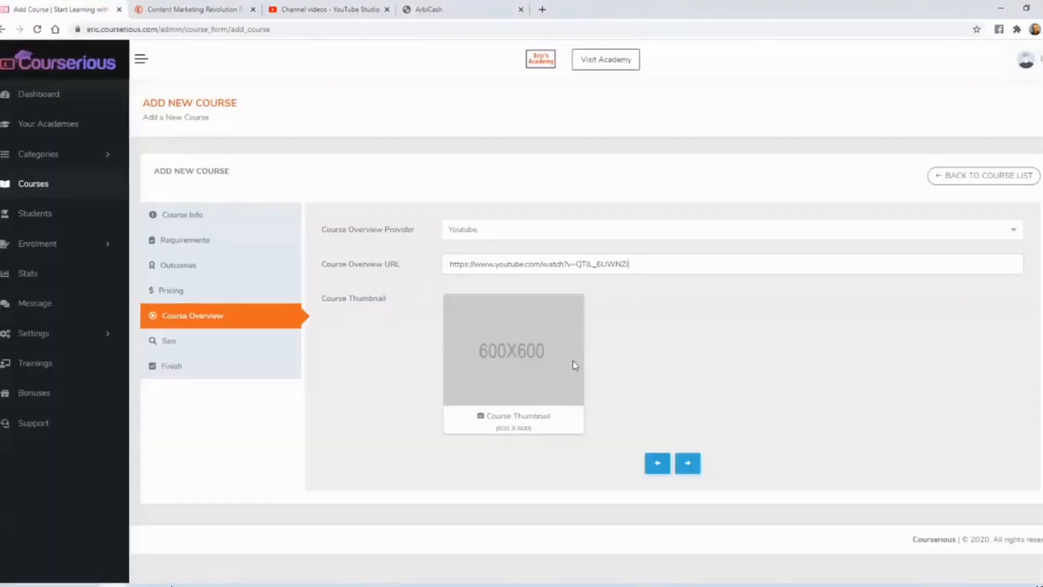
- Upload course-thumbnail-600x600.png as the course thumbnail and continue to the SEO settings
{"action": "left_click", "coordinate": [531, 420]}
{"action": "double_click", "coordinate": [260, 142]}
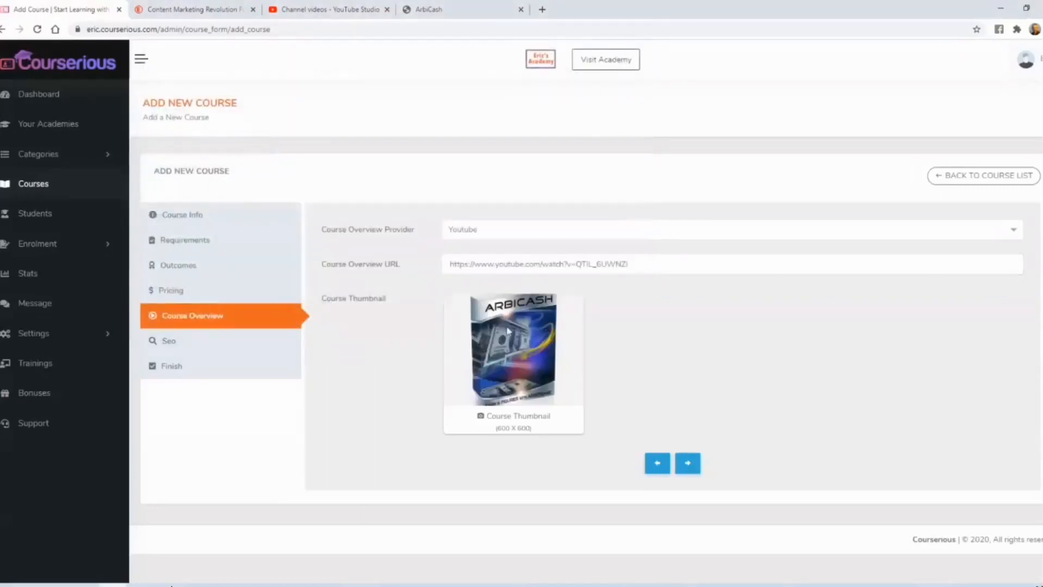
{"action": "left_click", "coordinate": [688, 463]}
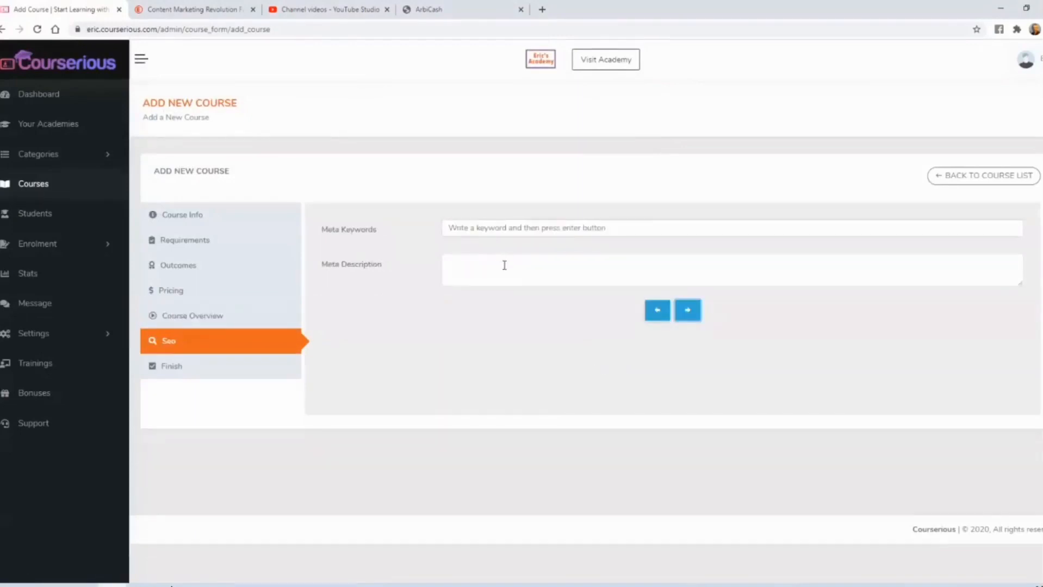
- Add the meta keywords "native ads", "arbitrage", "make money" and "website"
{"action": "left_click", "coordinate": [507, 226]}
{"action": "type", "text": "native ads"}
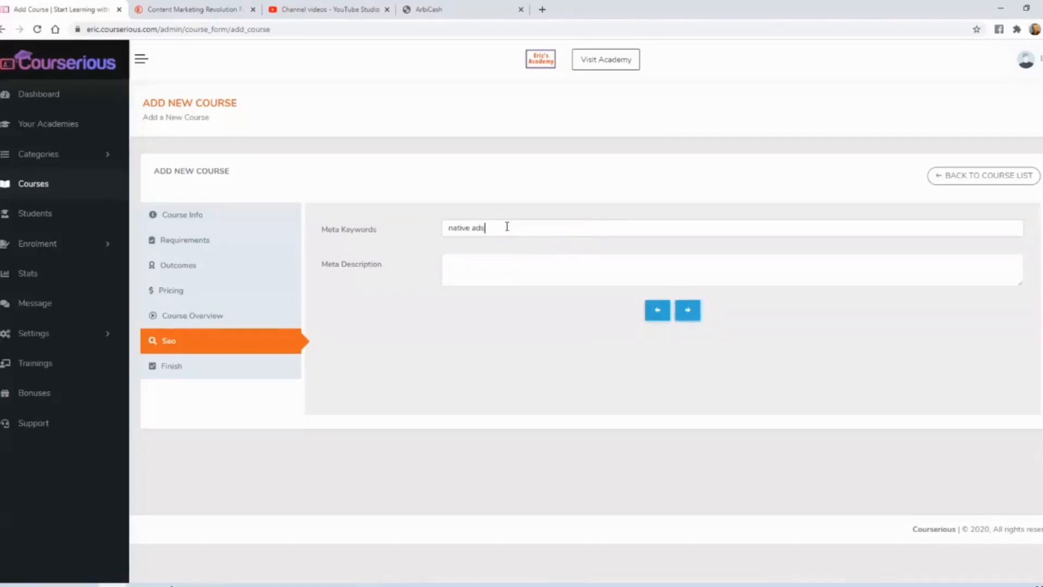
{"action": "key", "text": "Return"}
{"action": "type", "text": "arbitrage"}
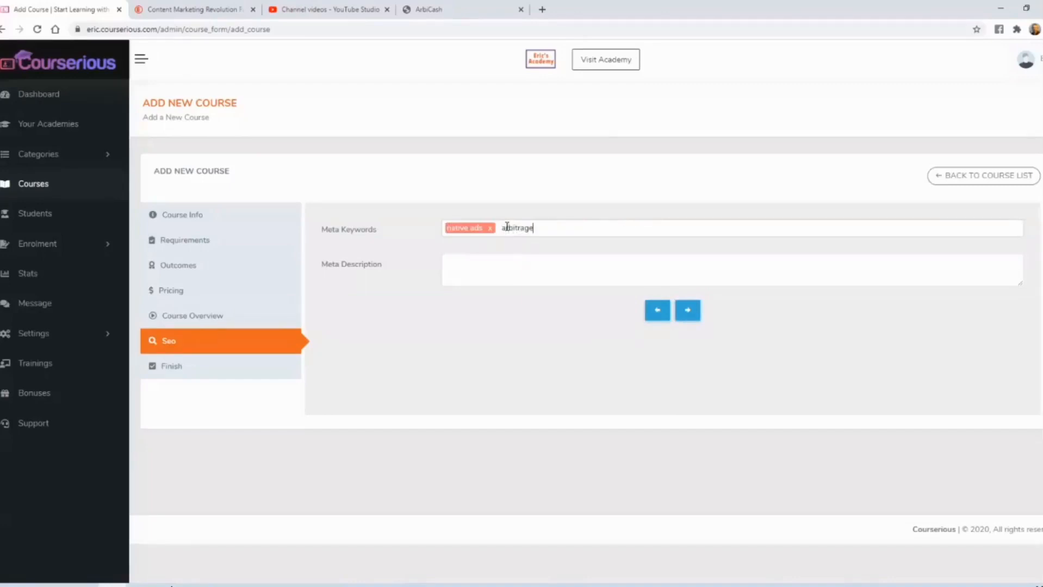
{"action": "key", "text": "Return"}
{"action": "type", "text": "make money"}
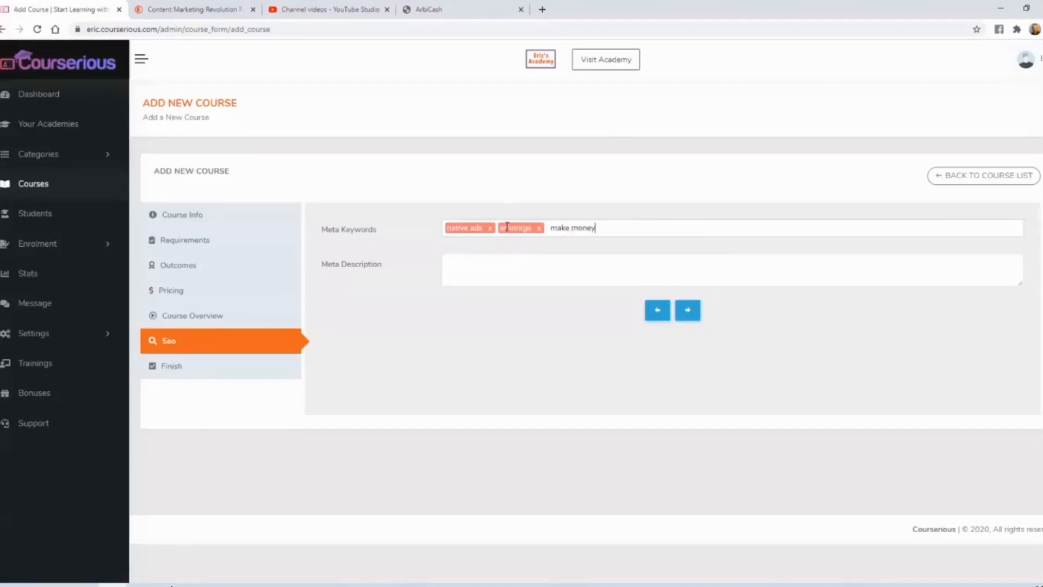
{"action": "key", "text": "Return"}
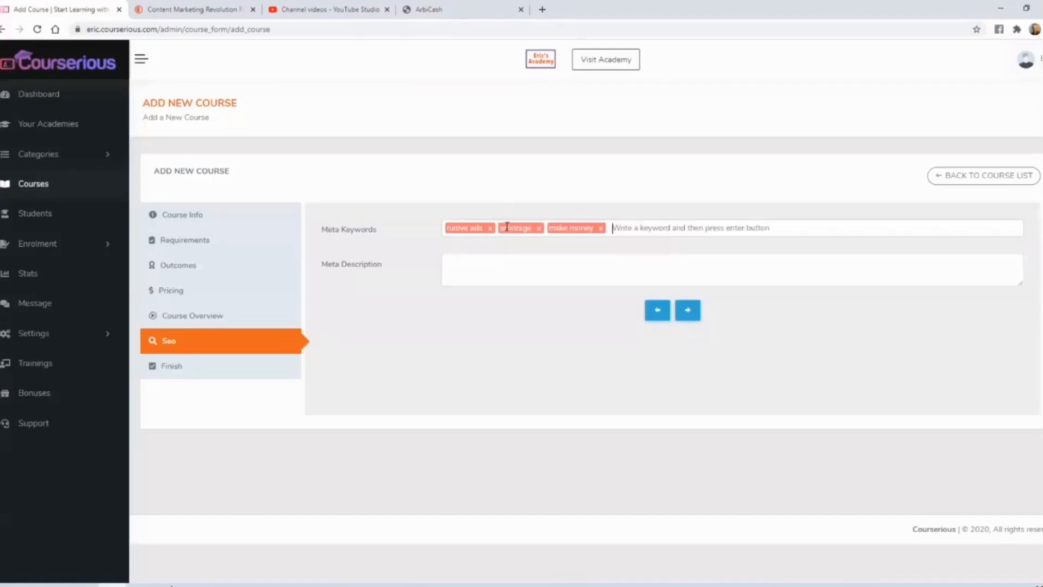
{"action": "type", "text": "website"}
{"action": "key", "text": "Return"}
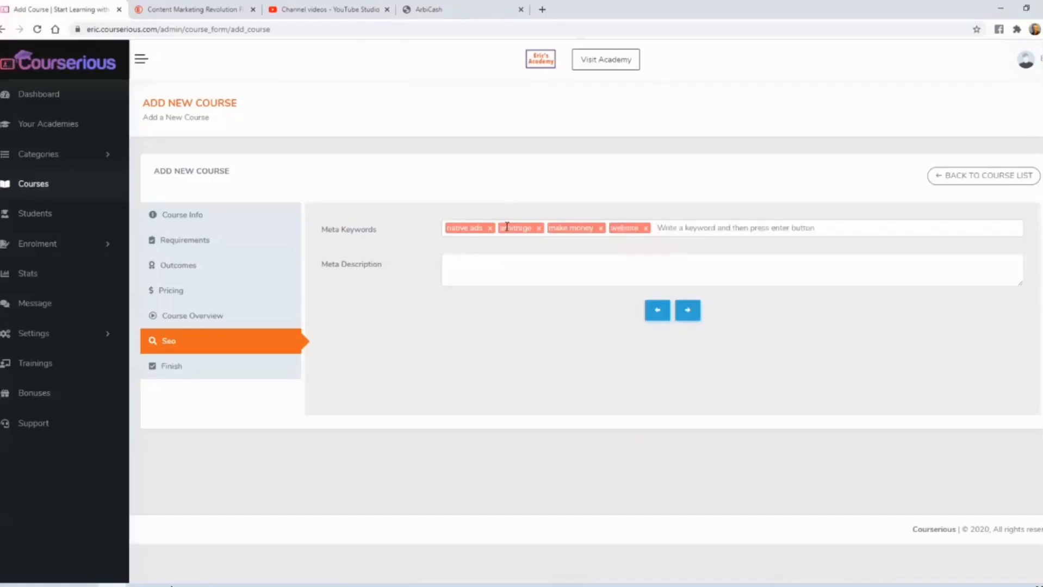
- Set the meta description to "A course teaching anyone including beginners how to cash in with a very simple website and advertising arbitrage strategy." and publish the course
{"action": "left_click", "coordinate": [468, 259]}
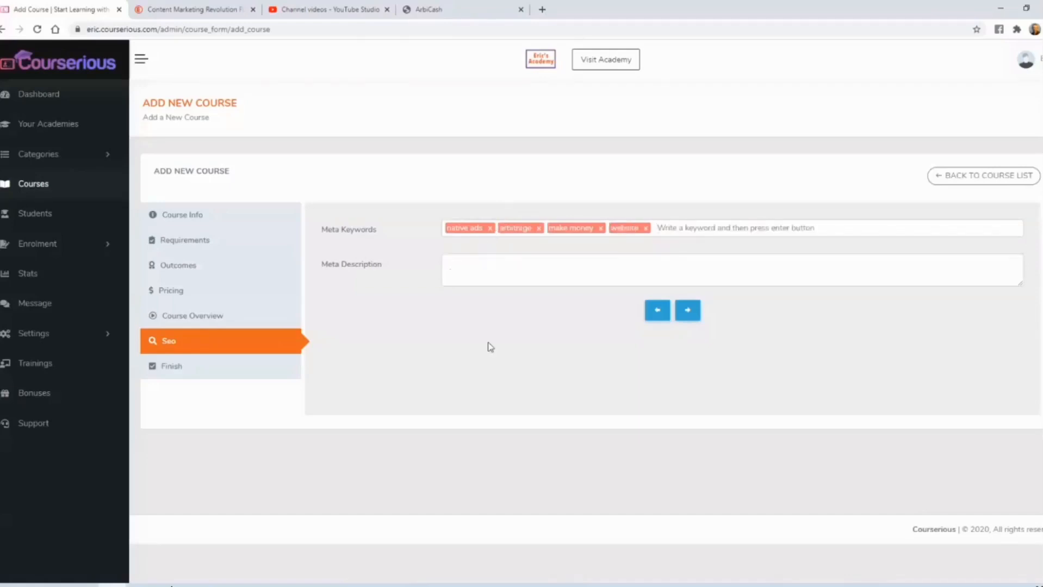
{"action": "type", "text": "A course teaching anyone including beginners how to cash in with a very simple website and advertising arbitrage strategy."}
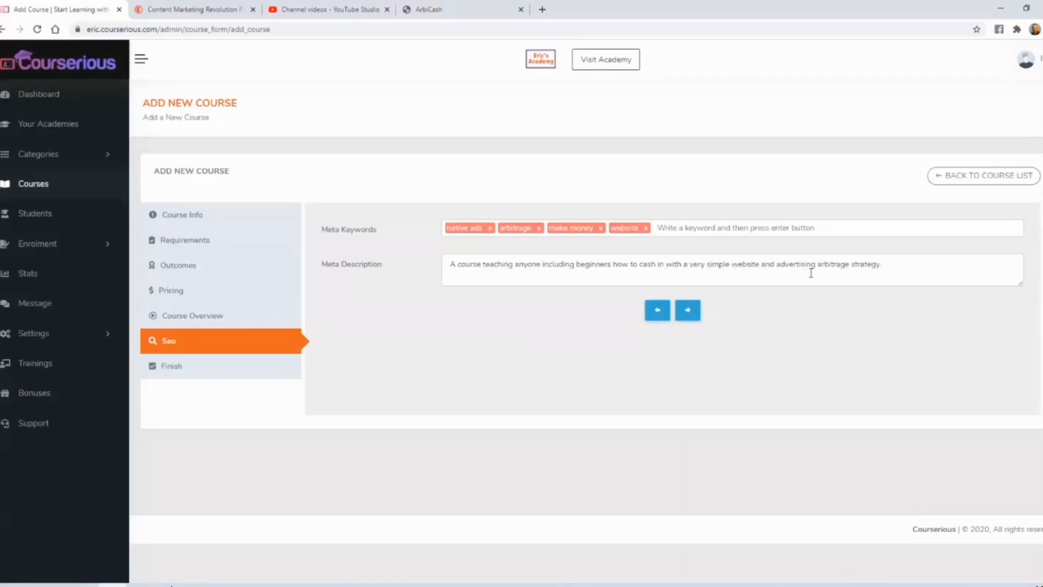
{"action": "left_click", "coordinate": [689, 309]}
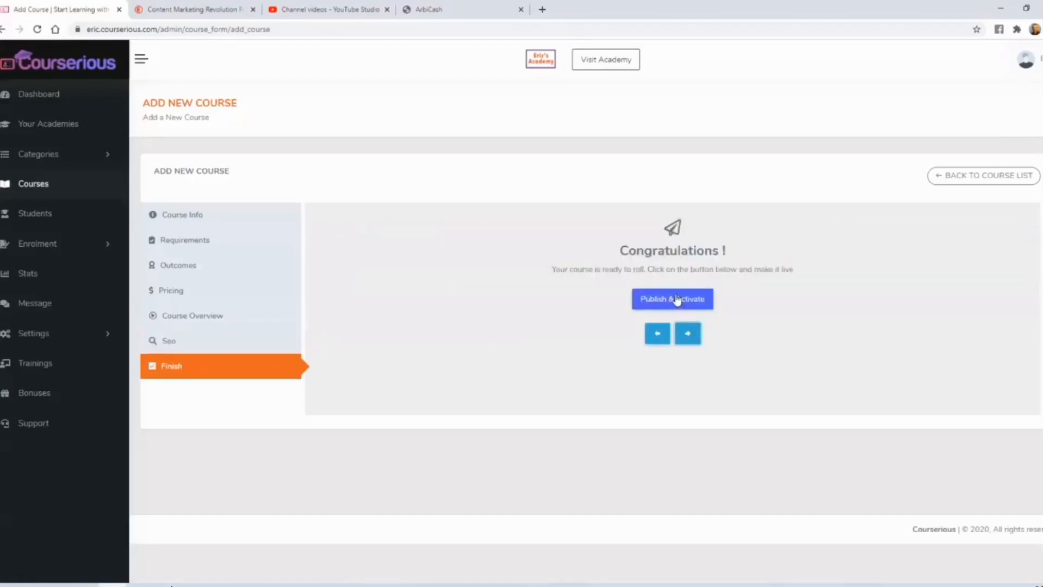
{"action": "left_click", "coordinate": [677, 301]}
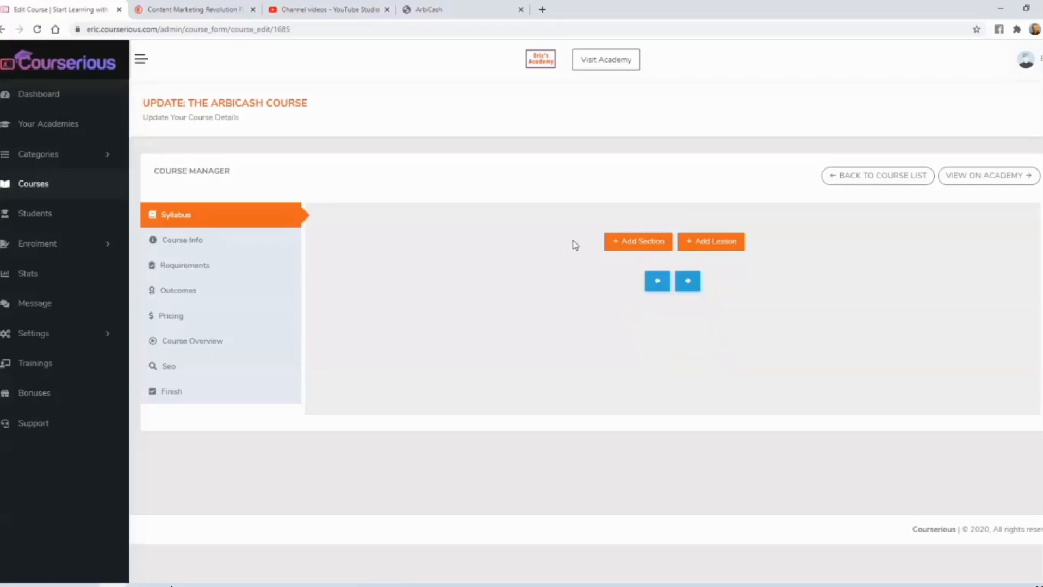
- Add a syllabus section titled "The ArbiCash Course Modules"
{"action": "left_click", "coordinate": [631, 247]}
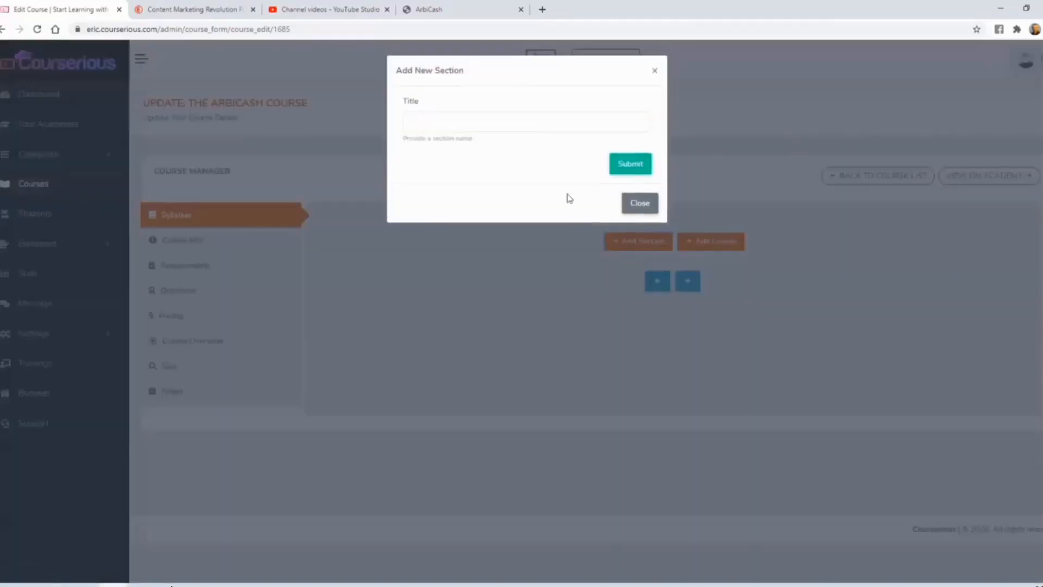
{"action": "left_click", "coordinate": [523, 116]}
{"action": "left_click", "coordinate": [479, 148]}
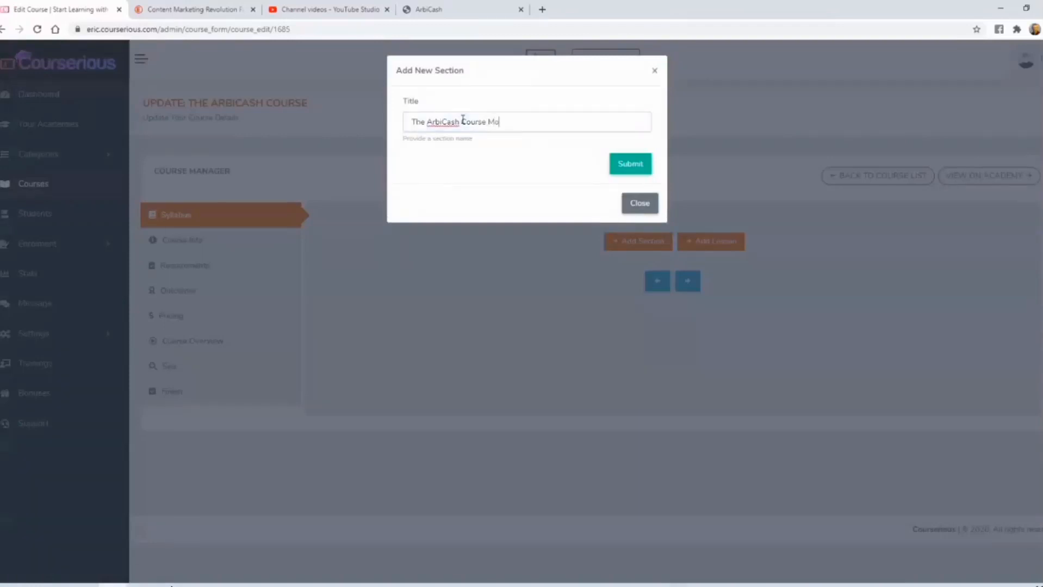
{"action": "left_click", "coordinate": [630, 166]}
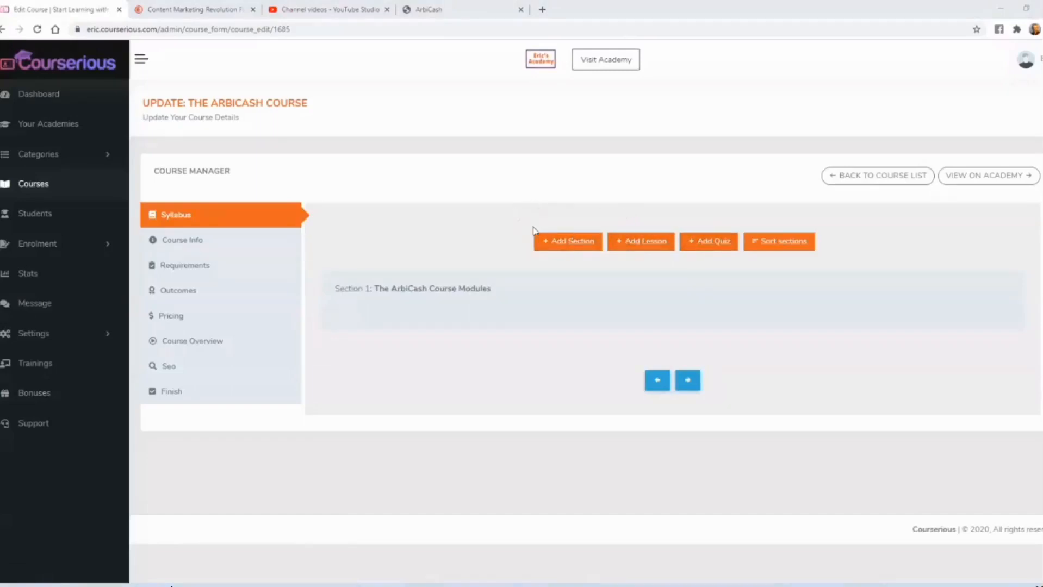
- Start a new lesson, review the available files in the arbicash folder, and choose Document as the lesson type
{"action": "left_click", "coordinate": [634, 243]}
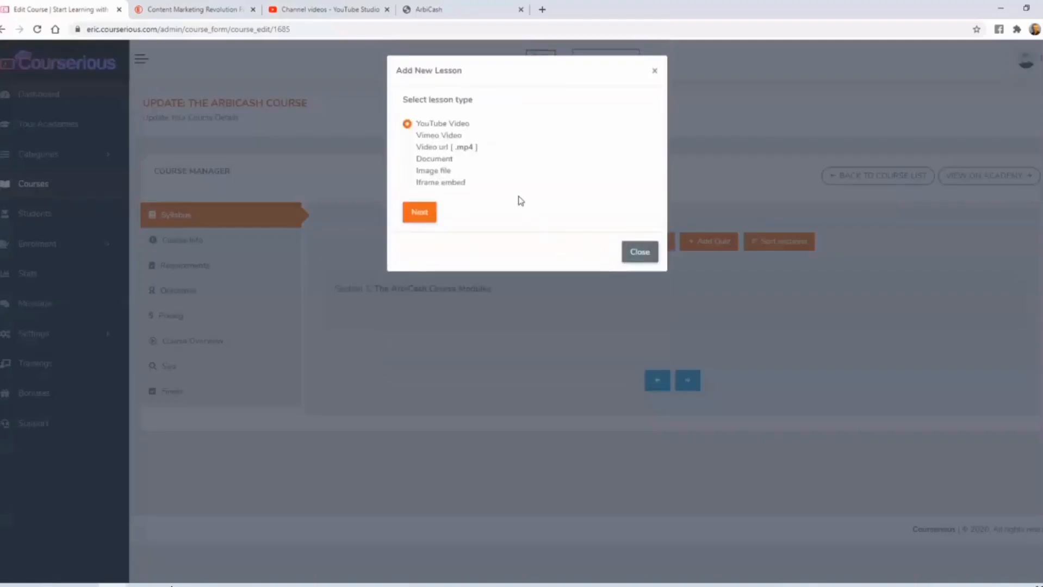
{"action": "key", "text": "alt+Tab"}
{"action": "left_click_drag", "start_coordinate": [81, 69], "coordinate": [291, 81]}
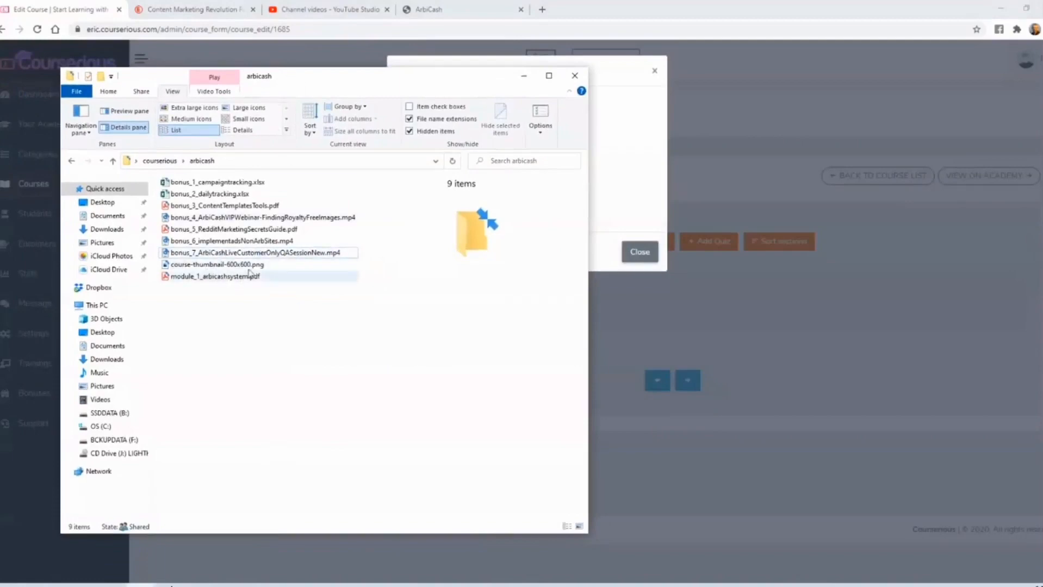
{"action": "left_click", "coordinate": [523, 77]}
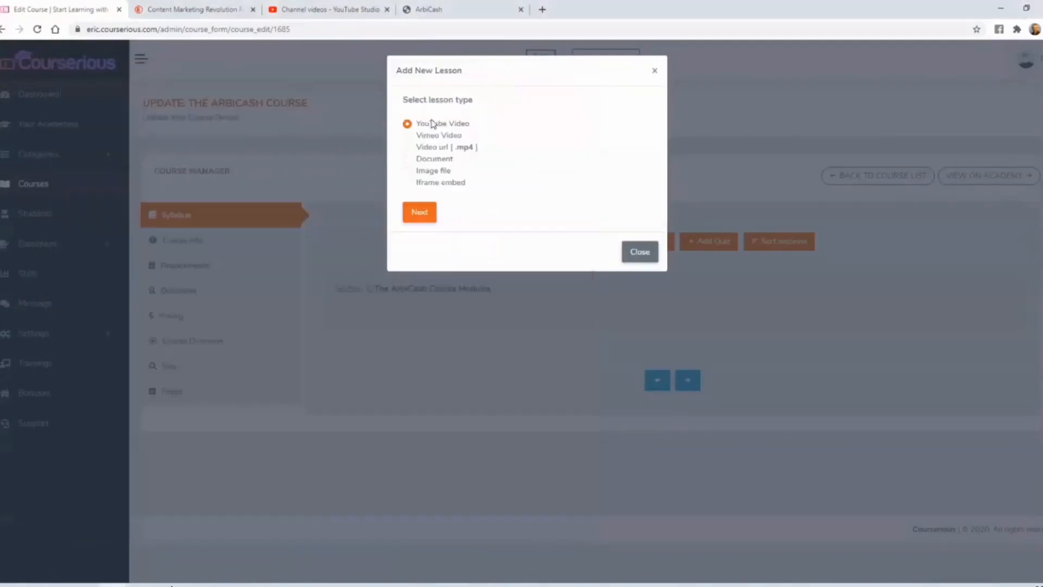
{"action": "left_click", "coordinate": [427, 159]}
{"action": "left_click", "coordinate": [419, 212]}
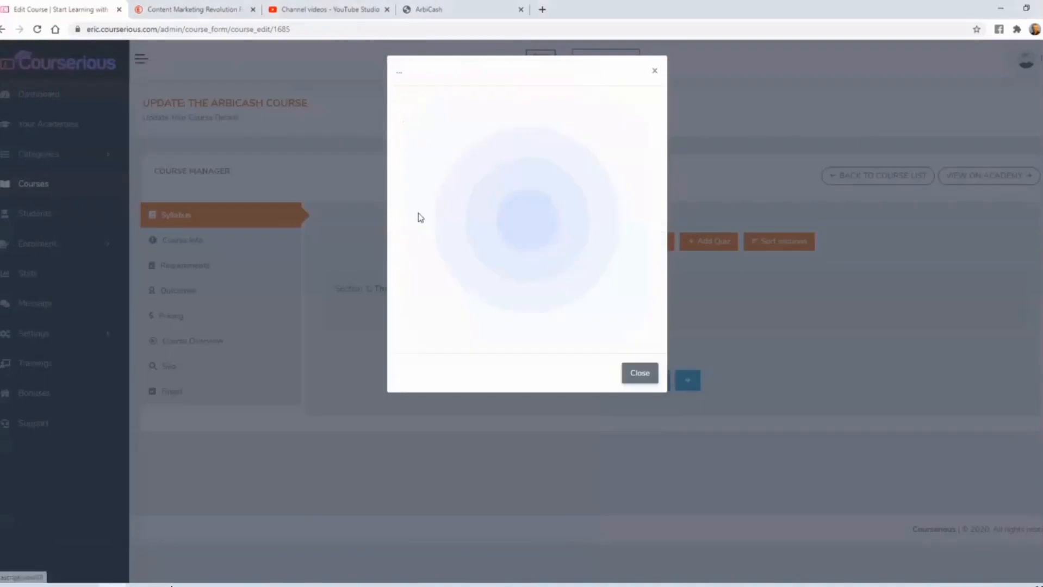
- Title the lesson "Module 1: The course", attach module_1_arbicashsystem.pdf, and add it to the ArbiCash Course Modules section
{"action": "left_click", "coordinate": [434, 156]}
{"action": "type", "text": "Module 1: The course"}
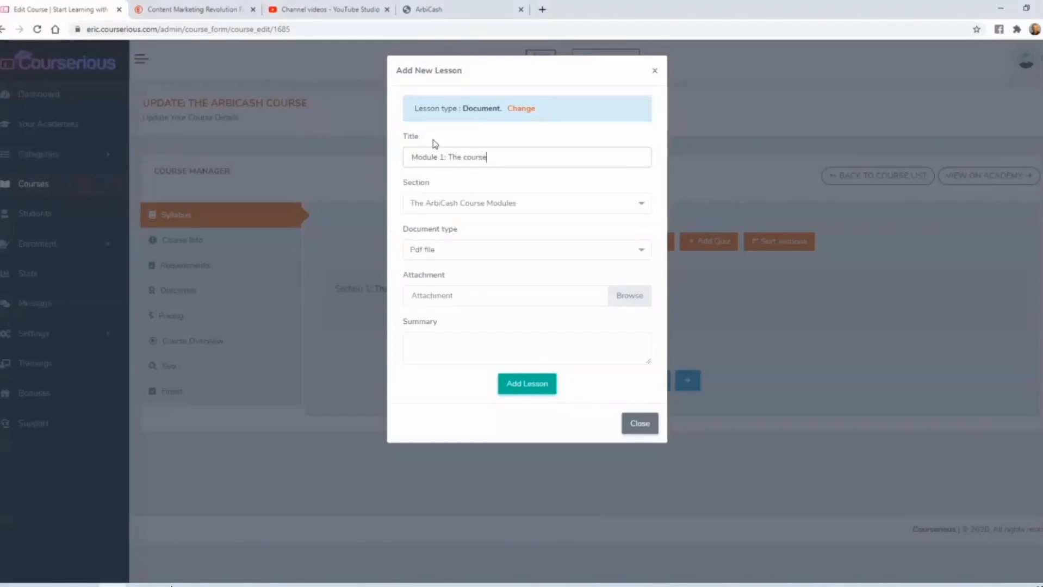
{"action": "left_click", "coordinate": [628, 295]}
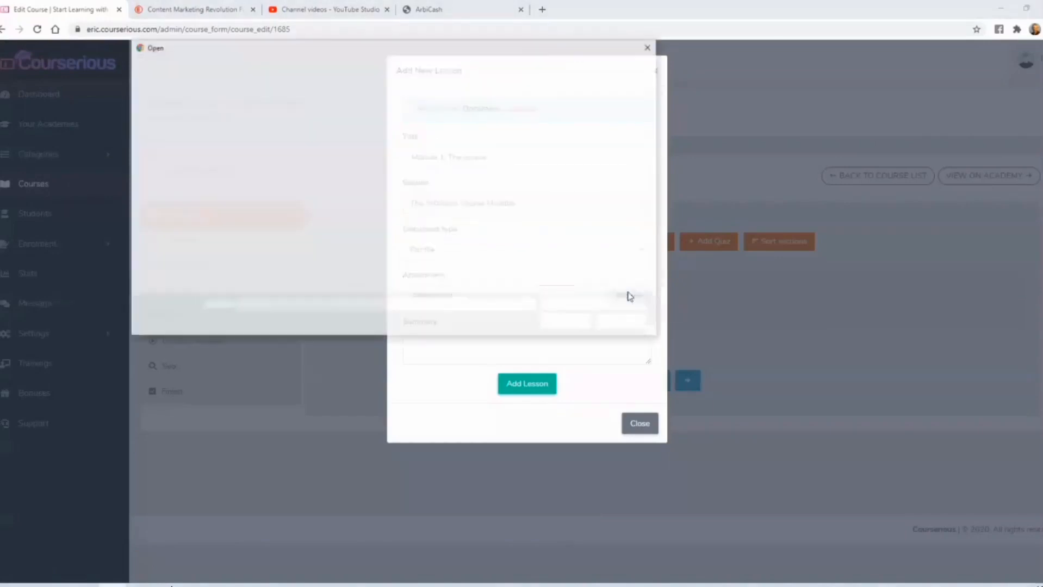
{"action": "double_click", "coordinate": [320, 217]}
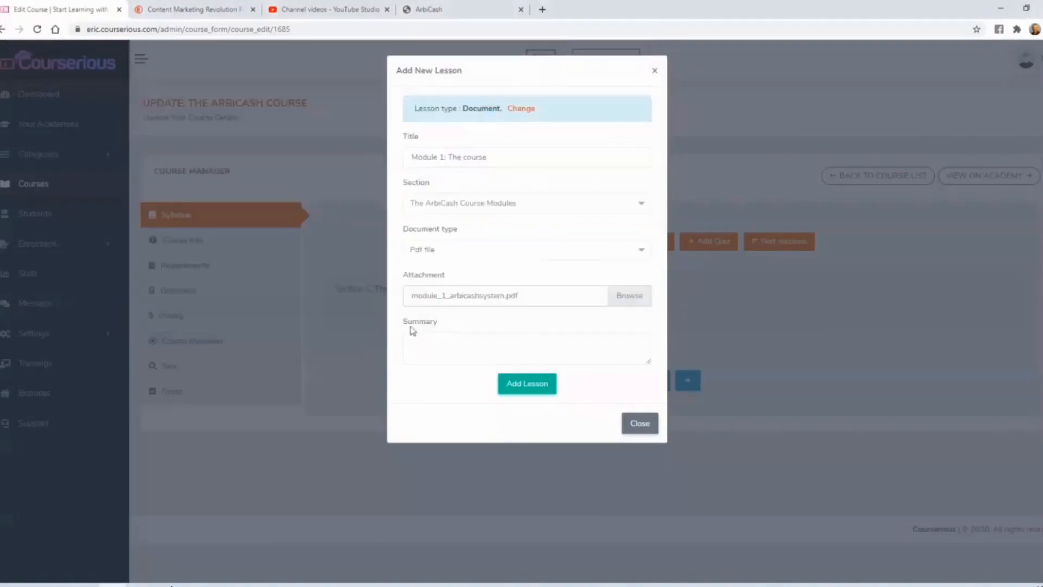
{"action": "left_click", "coordinate": [529, 385]}
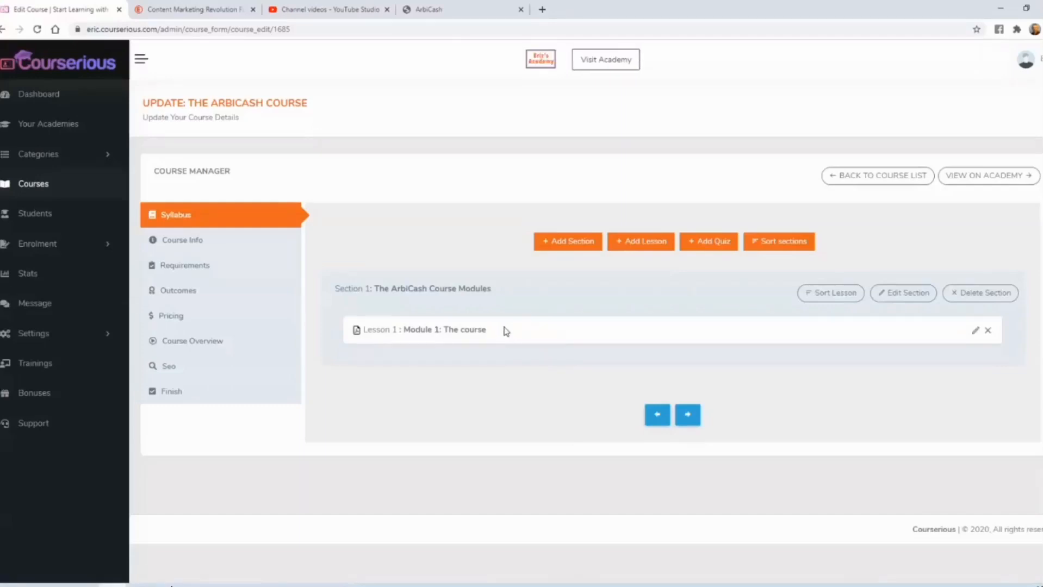
- Start a second lesson of the Document type, checking the bonus files in the arbicash folder
{"action": "left_click", "coordinate": [642, 241]}
{"action": "left_click", "coordinate": [144, 585]}
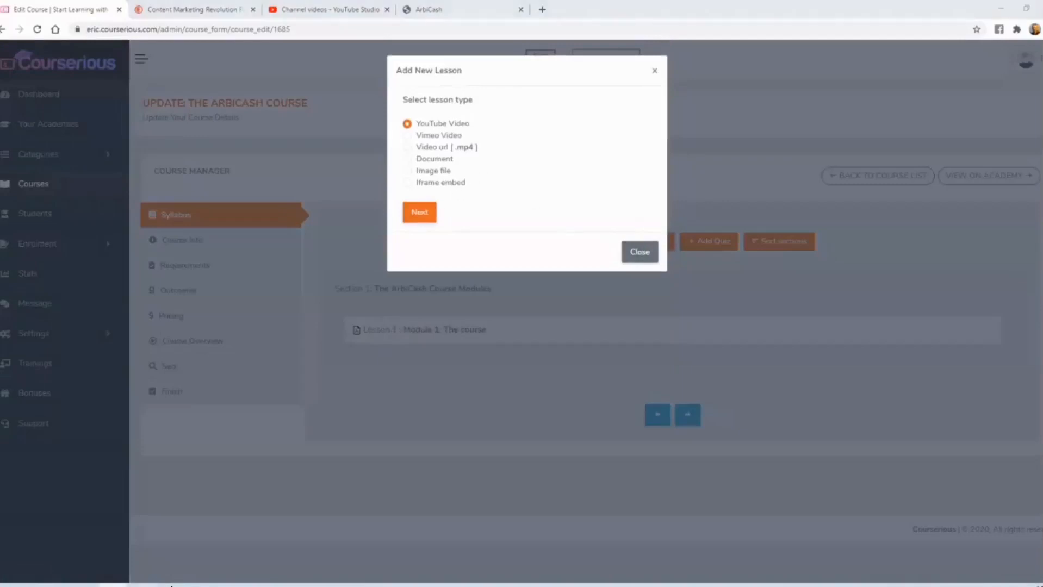
{"action": "left_click_drag", "start_coordinate": [295, 77], "coordinate": [305, 84]}
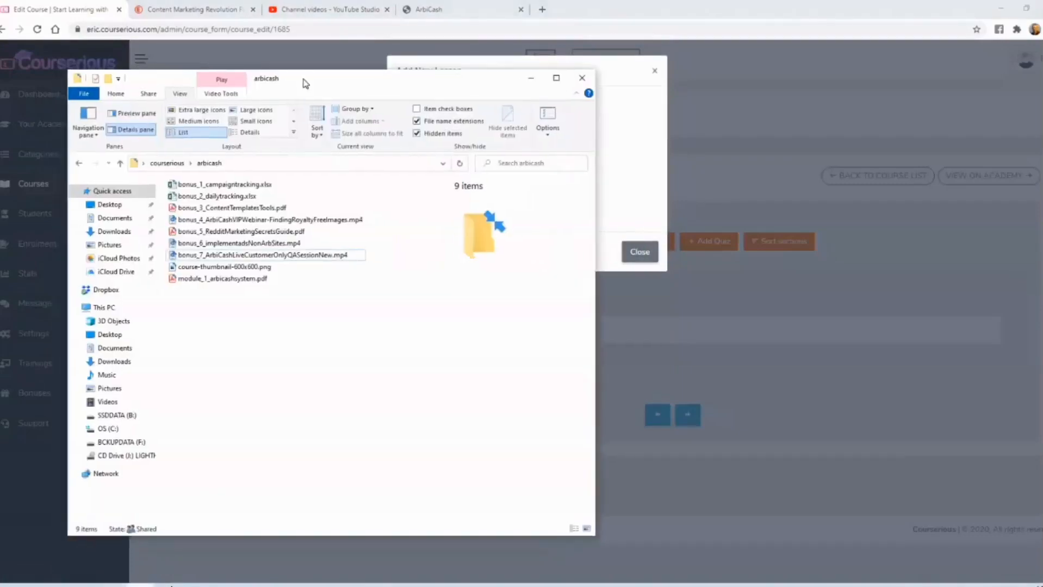
{"action": "left_click", "coordinate": [210, 256]}
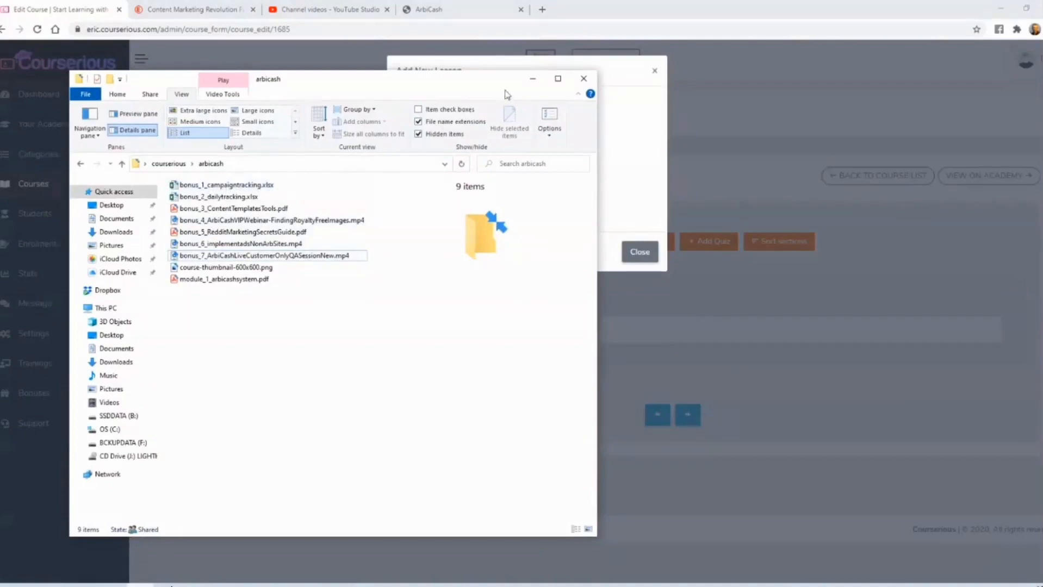
{"action": "left_click", "coordinate": [533, 78]}
{"action": "left_click", "coordinate": [430, 162]}
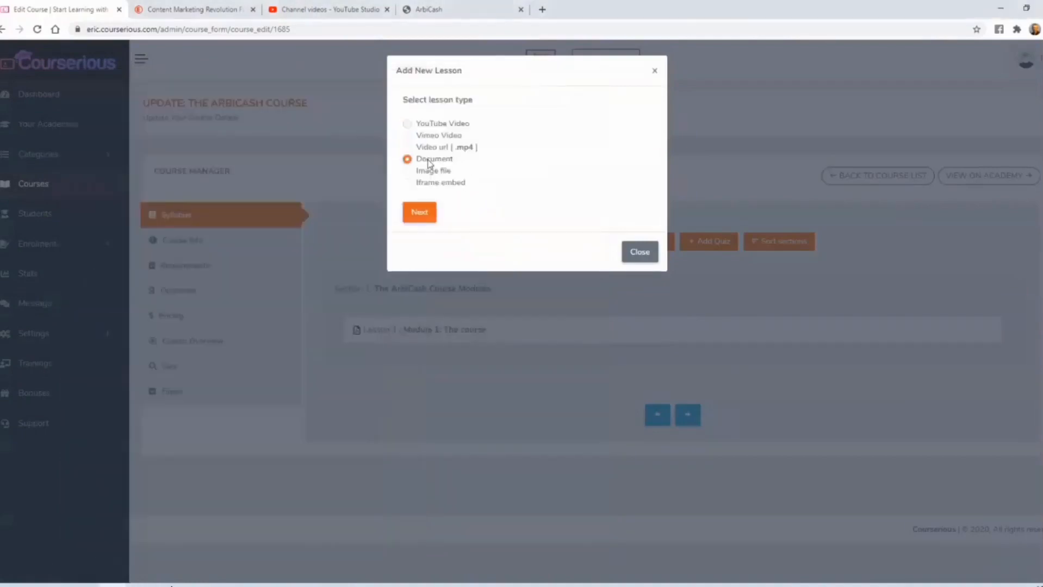
{"action": "left_click", "coordinate": [416, 217]}
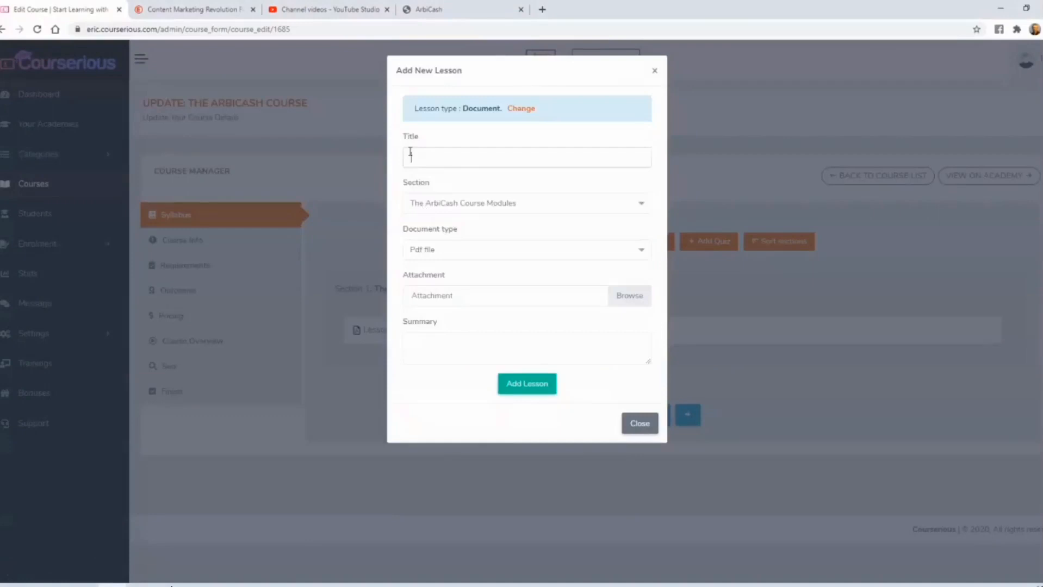
- Title the lesson "Bonus 1: Campaign Tracking Spreadsheet", set its document type to Document file, attach bonus_1_campaigntracking.xlsx, and add it
{"action": "type", "text": "Bonus 1: Campaign Tracking Spreadsheet"}
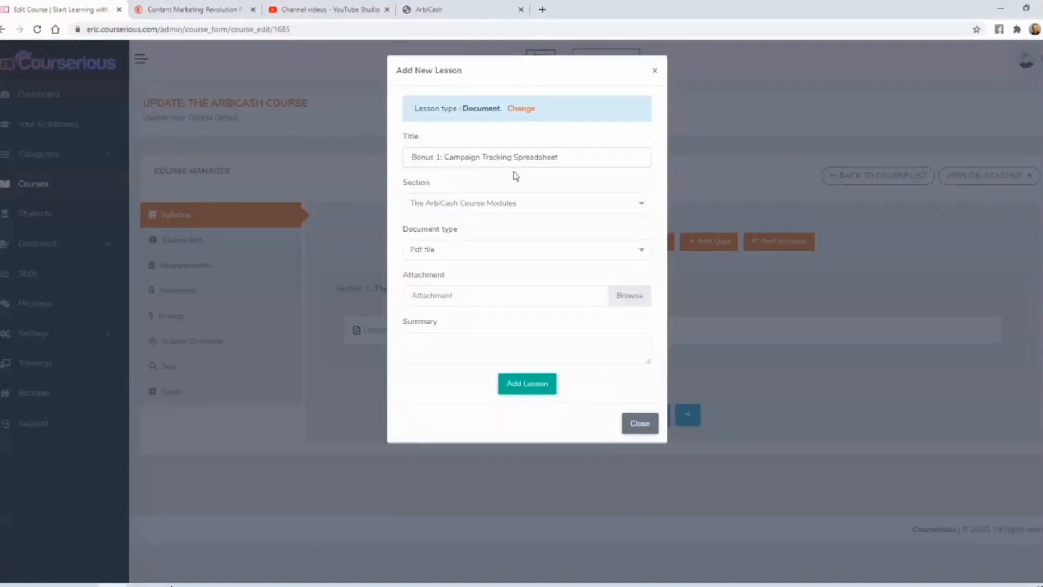
{"action": "left_click", "coordinate": [508, 249]}
{"action": "left_click", "coordinate": [445, 326]}
{"action": "left_click", "coordinate": [623, 298]}
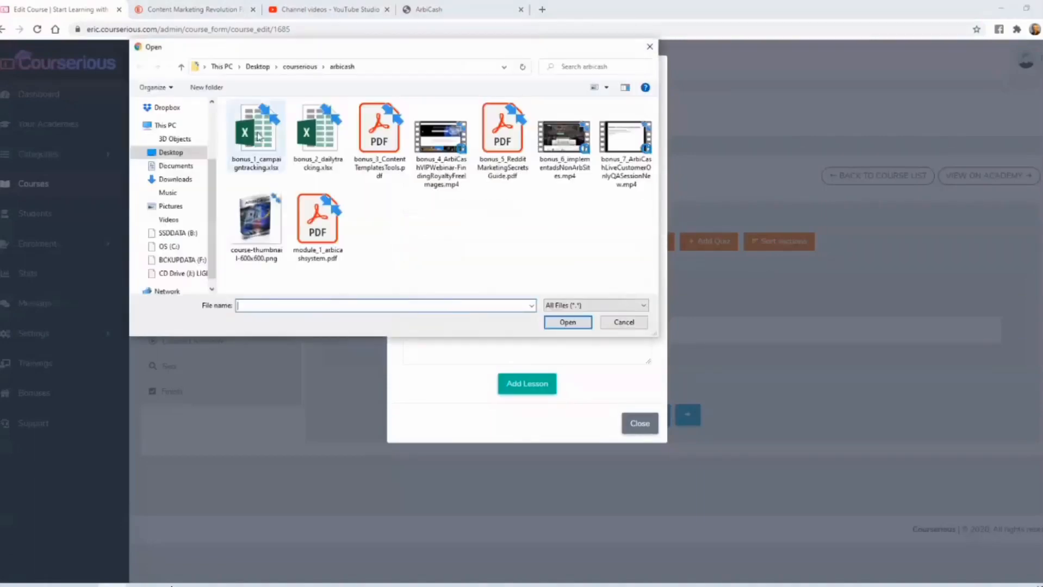
{"action": "double_click", "coordinate": [257, 131]}
{"action": "left_click", "coordinate": [536, 383]}
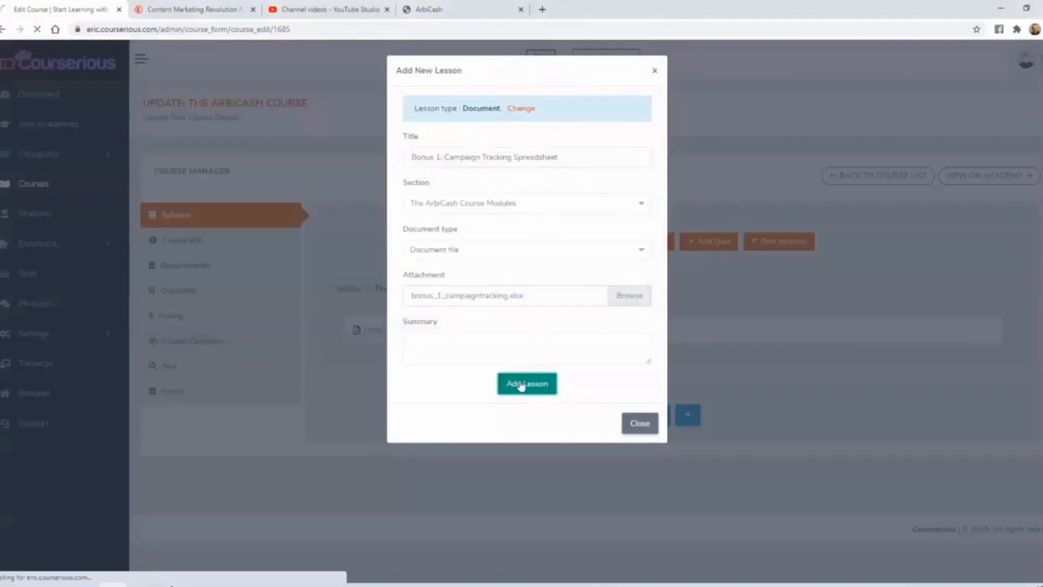
- Check the arbicash folder for the second bonus, then start a Document lesson titled "Bonus 2: Daily Tracking Spreadsheet"
{"action": "left_click", "coordinate": [140, 586]}
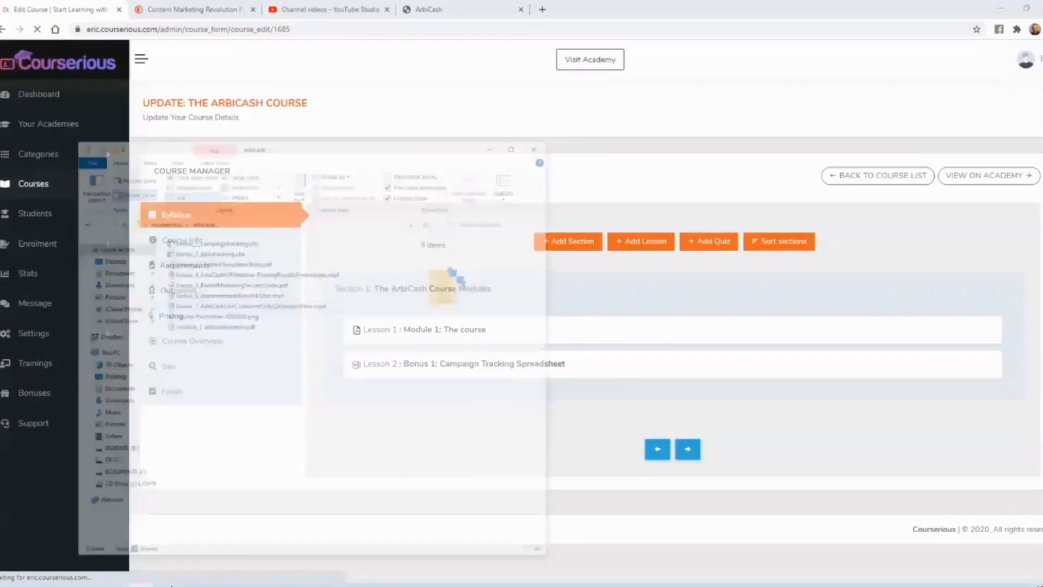
{"action": "left_click", "coordinate": [136, 585]}
{"action": "left_click", "coordinate": [632, 247]}
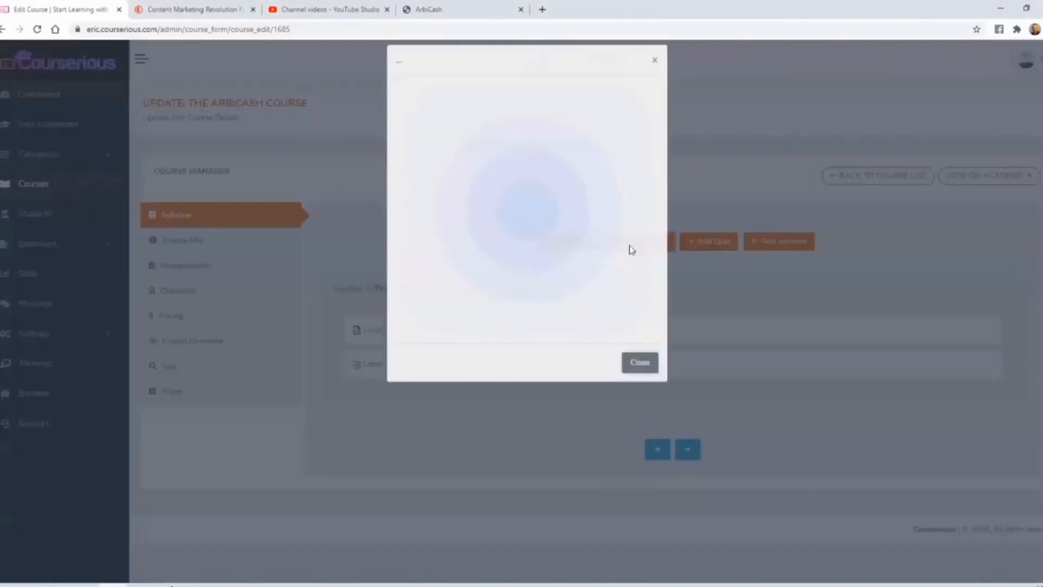
{"action": "left_click", "coordinate": [437, 160]}
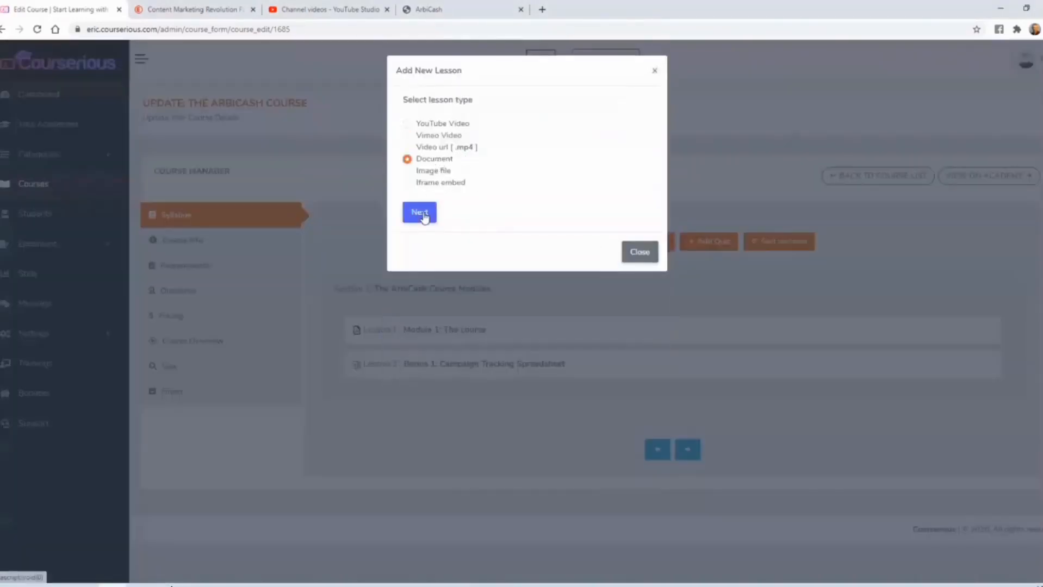
{"action": "left_click", "coordinate": [419, 212]}
{"action": "left_click", "coordinate": [532, 156]}
{"action": "type", "text": "Bonus 2: Daily Tracking Spreadsheet"}
- Set the Bonus 2 lesson's document type to Document file, attach bonus_2_dailytracking.xlsx, and add the lesson
{"action": "left_click", "coordinate": [487, 250]}
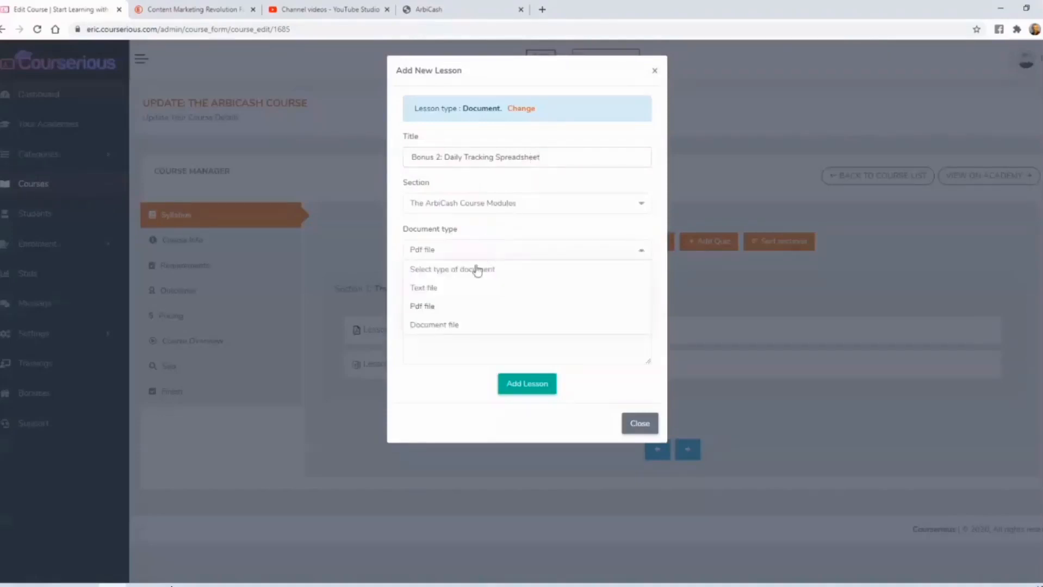
{"action": "left_click", "coordinate": [466, 323]}
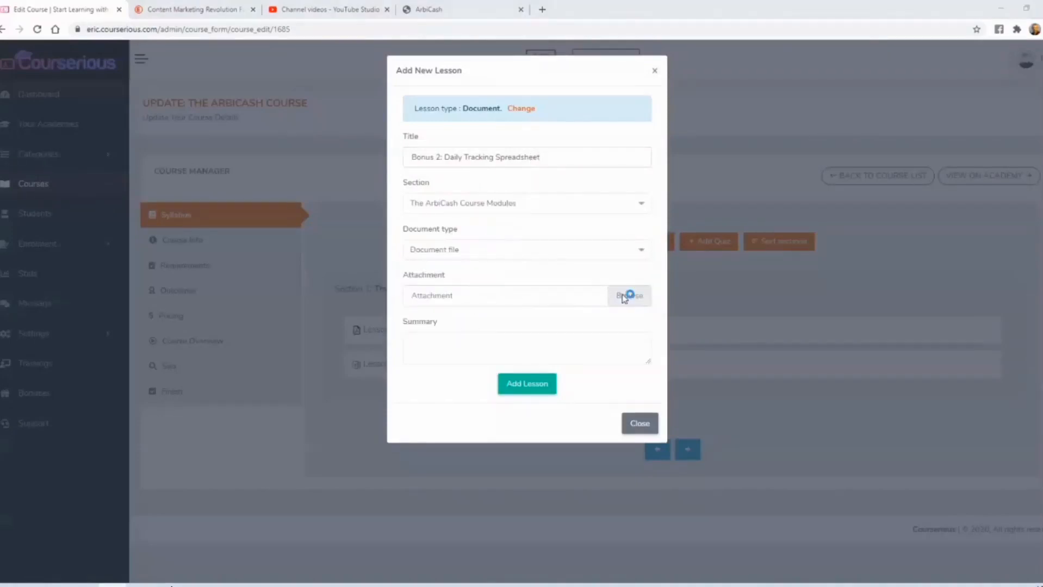
{"action": "left_click", "coordinate": [626, 296]}
{"action": "left_click", "coordinate": [320, 142]}
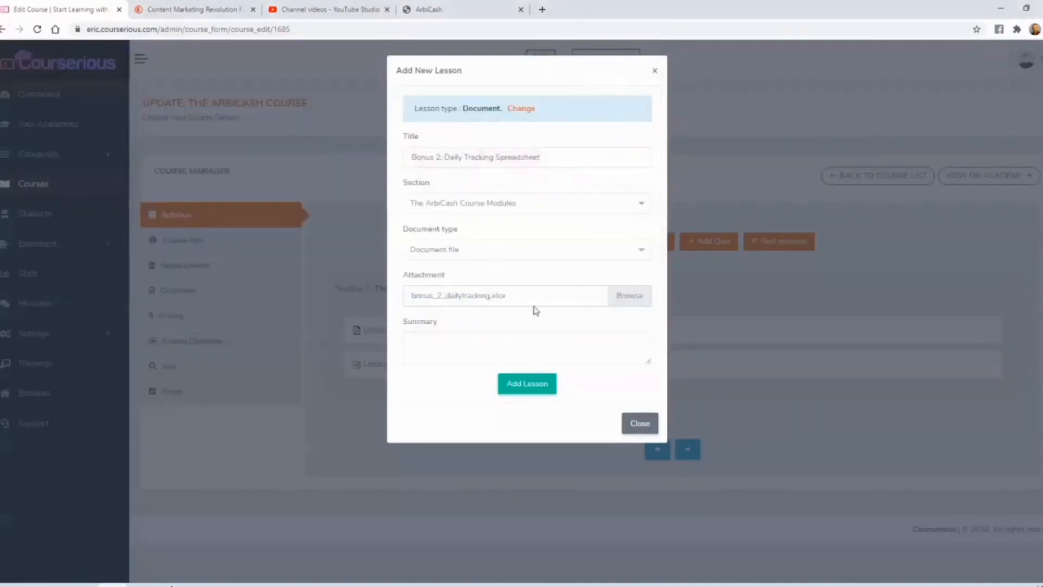
{"action": "left_click", "coordinate": [540, 387]}
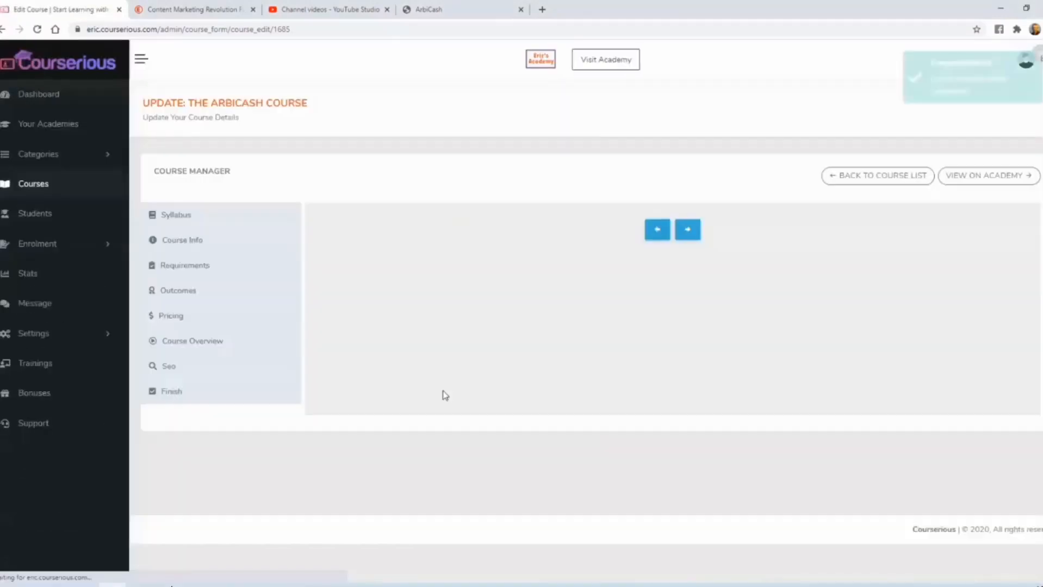
- Add a Document lesson titled "Bonus 3: Content Templates" with bonus_3_ContentTemplatesTools.pdf attached as a Pdf file
{"action": "left_click", "coordinate": [141, 586]}
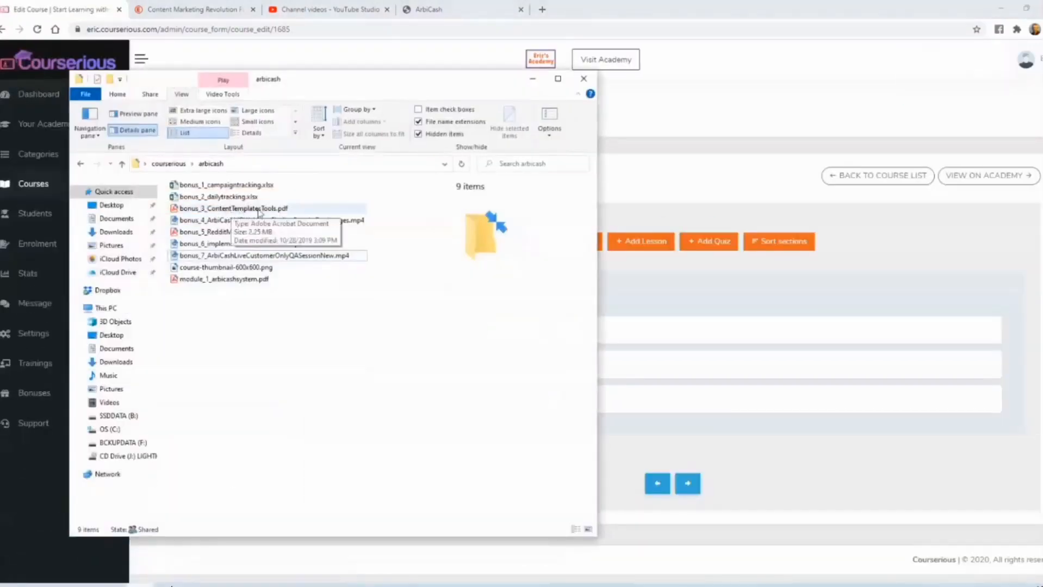
{"action": "left_click", "coordinate": [641, 241]}
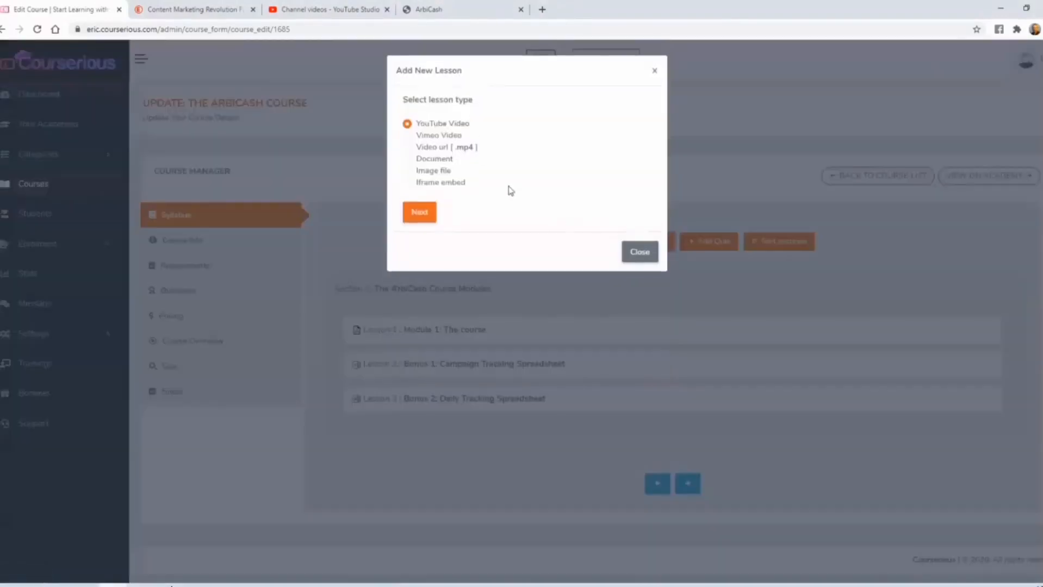
{"action": "left_click", "coordinate": [434, 159]}
{"action": "left_click", "coordinate": [420, 211]}
{"action": "type", "text": "Bonus 3: Content Templates"}
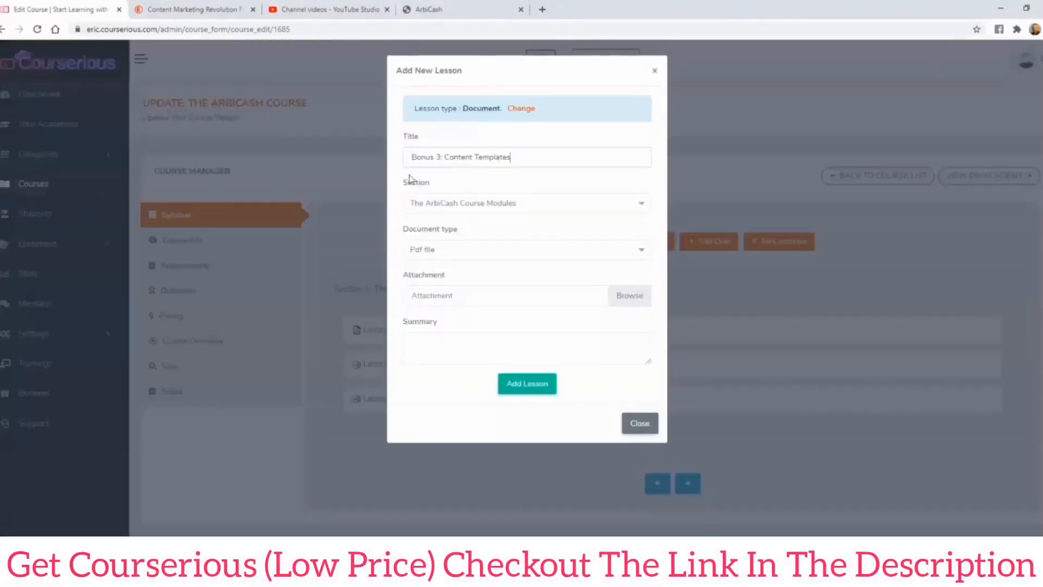
{"action": "left_click", "coordinate": [626, 298]}
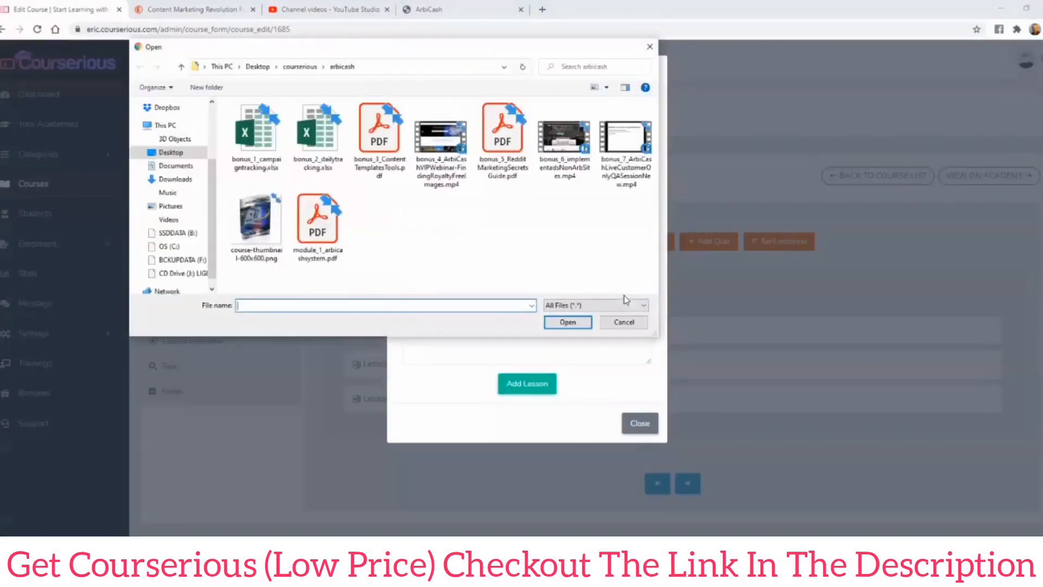
{"action": "double_click", "coordinate": [378, 136]}
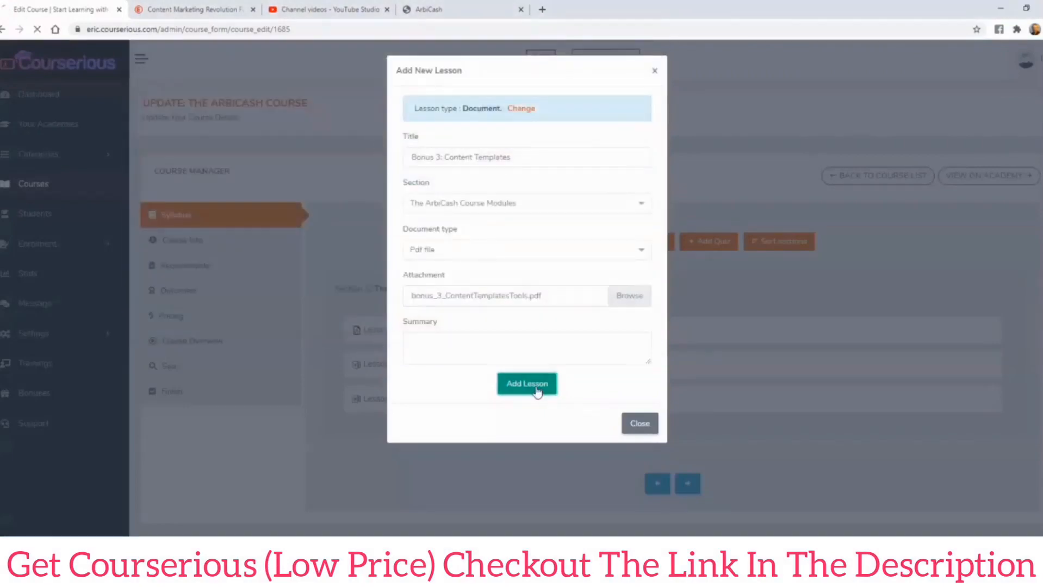
{"action": "left_click", "coordinate": [536, 391]}
- Check the arbicash folder, copy the bonus 4 FindingRoyaltyFreeImages video's link from YouTube Studio, and return to the Courserious course
{"action": "left_click", "coordinate": [337, 549]}
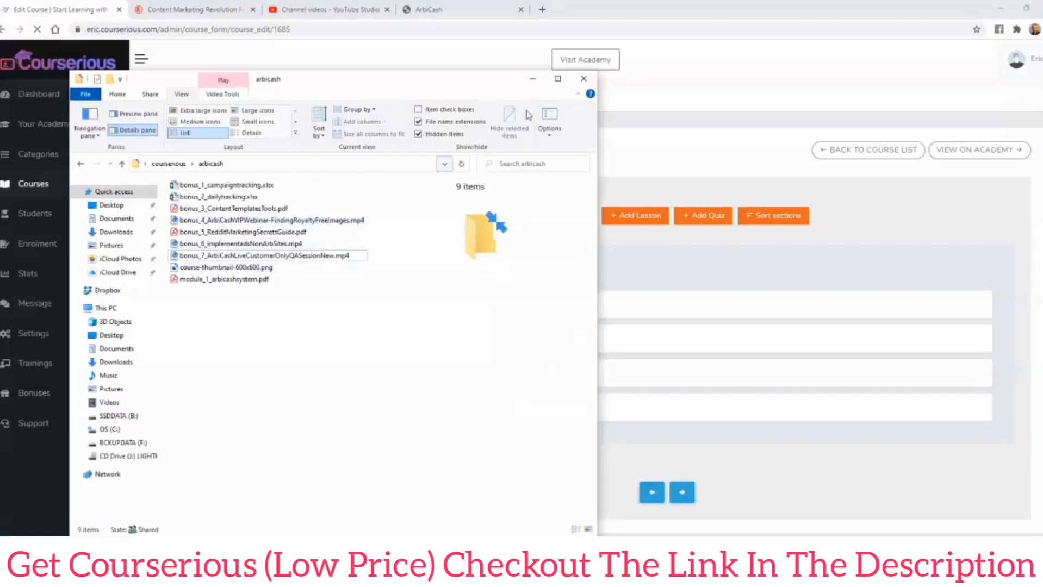
{"action": "left_click", "coordinate": [533, 81]}
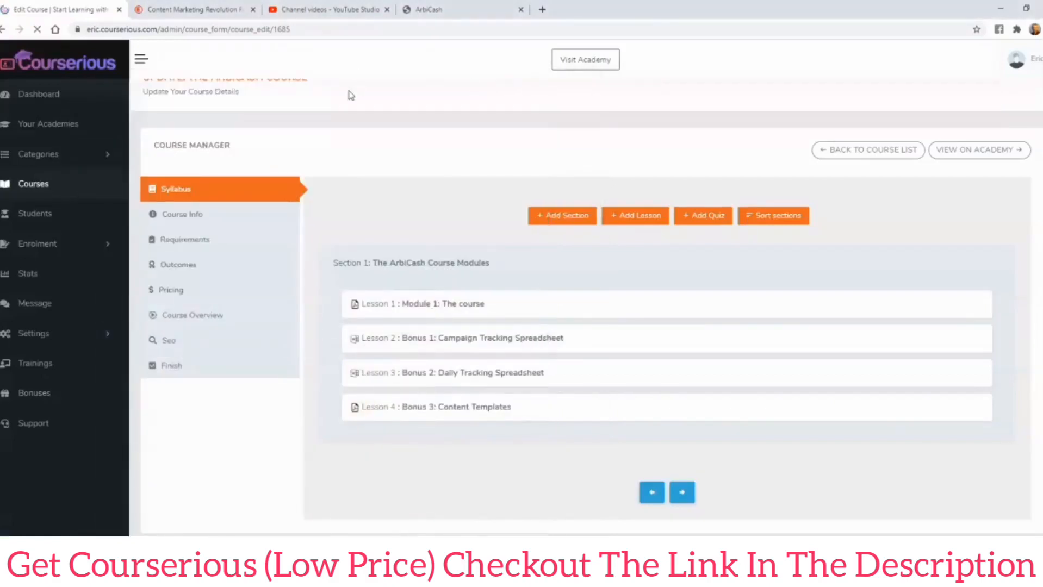
{"action": "left_click", "coordinate": [321, 11]}
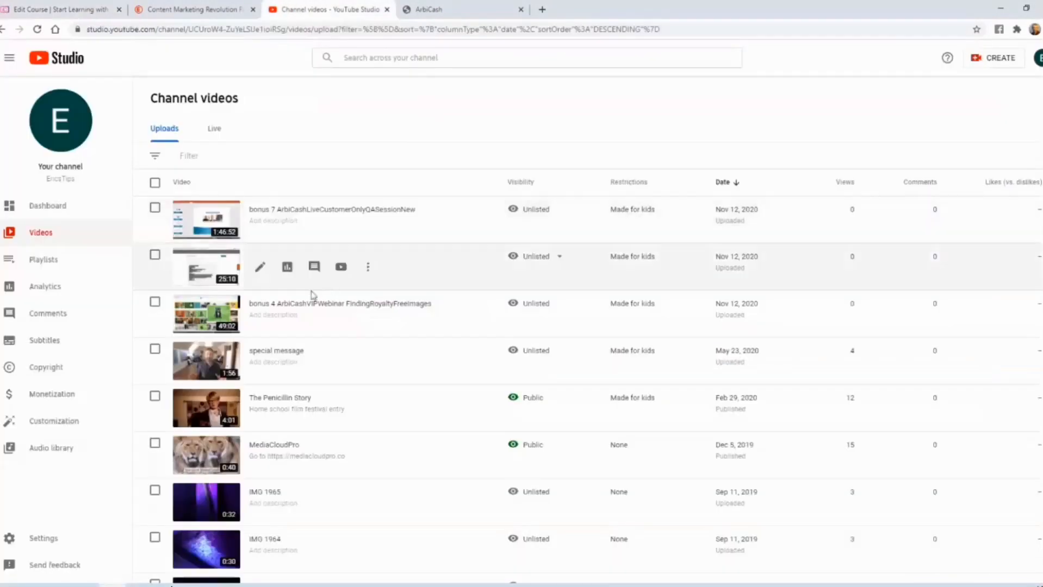
{"action": "mouse_move", "coordinate": [527, 306]}
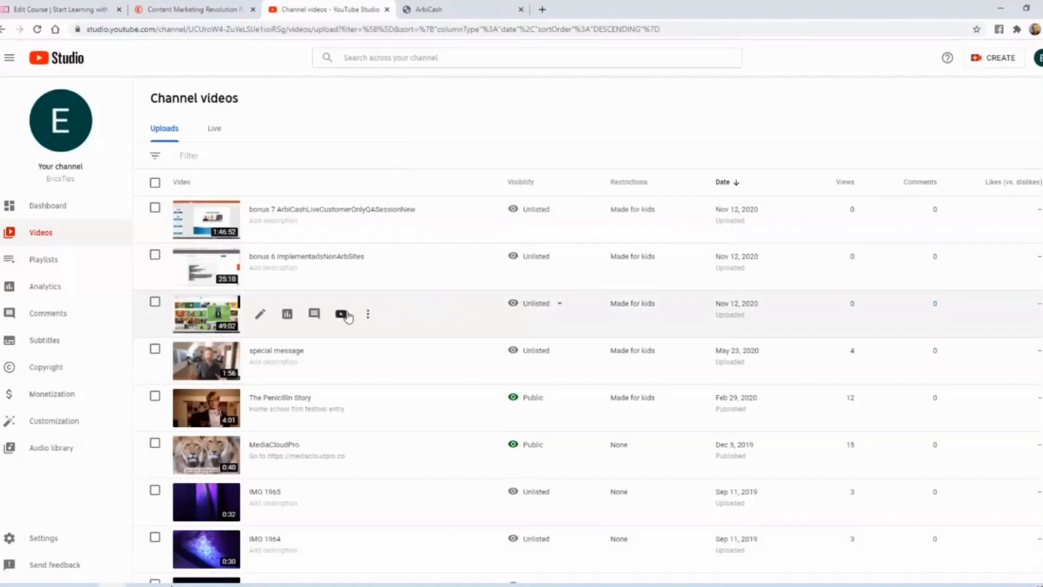
{"action": "left_click", "coordinate": [341, 314]}
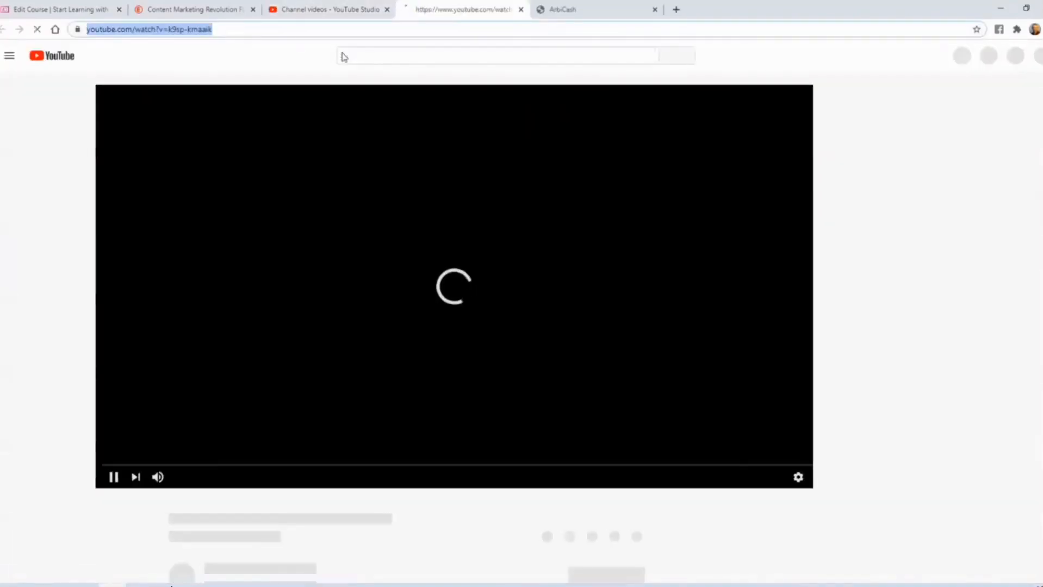
{"action": "left_click", "coordinate": [521, 9]}
{"action": "left_click", "coordinate": [59, 9]}
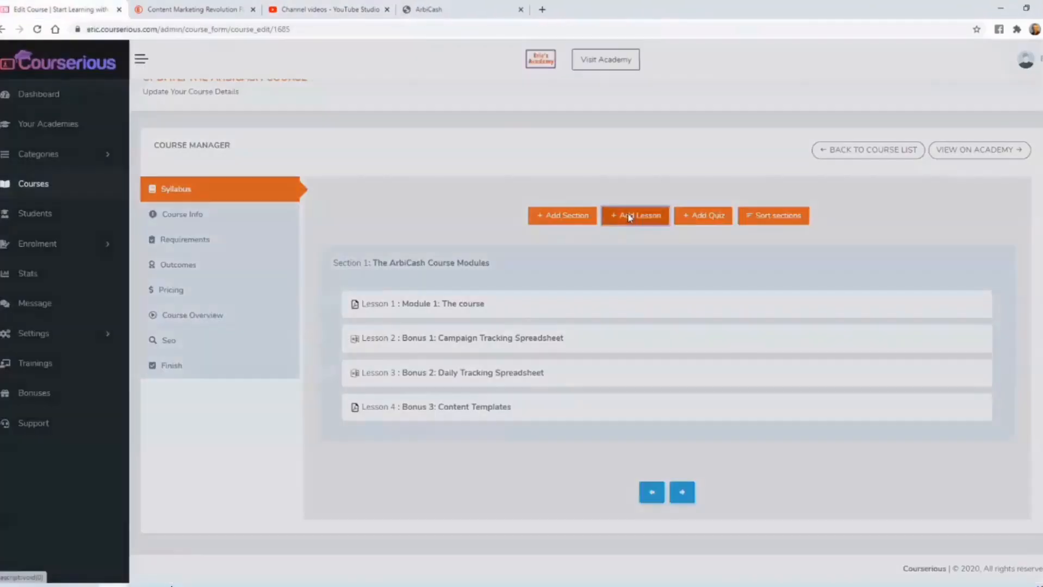
- Add a YouTube Video lesson titled "Bonus 4: Finding Royalty Free Images" with the copied video URL and a duration of 1:00
{"action": "left_click", "coordinate": [634, 214]}
{"action": "left_click", "coordinate": [422, 210]}
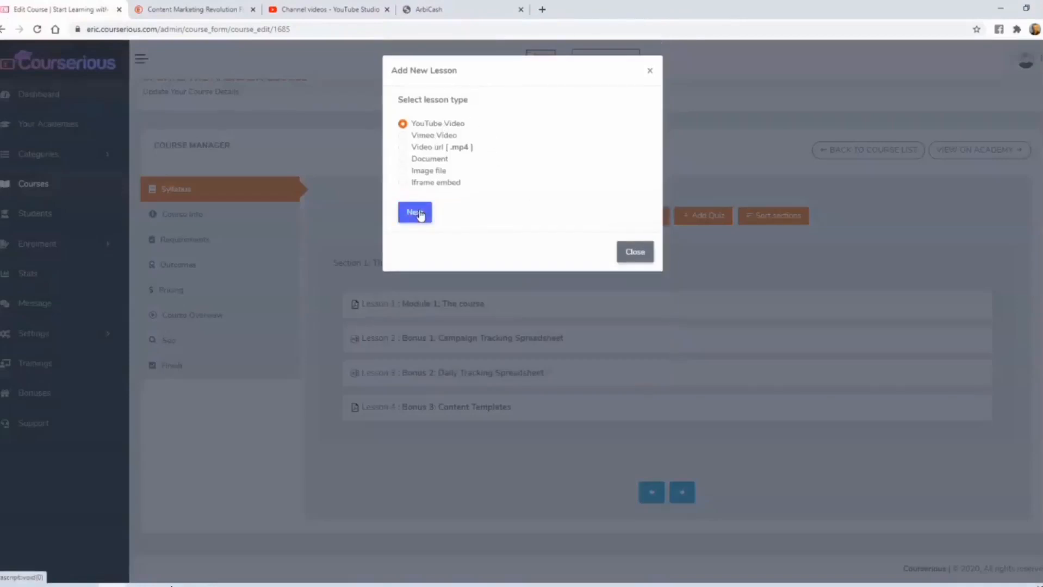
{"action": "type", "text": "https://www.youtube.com/watch?v=k9sp-kmaaik"}
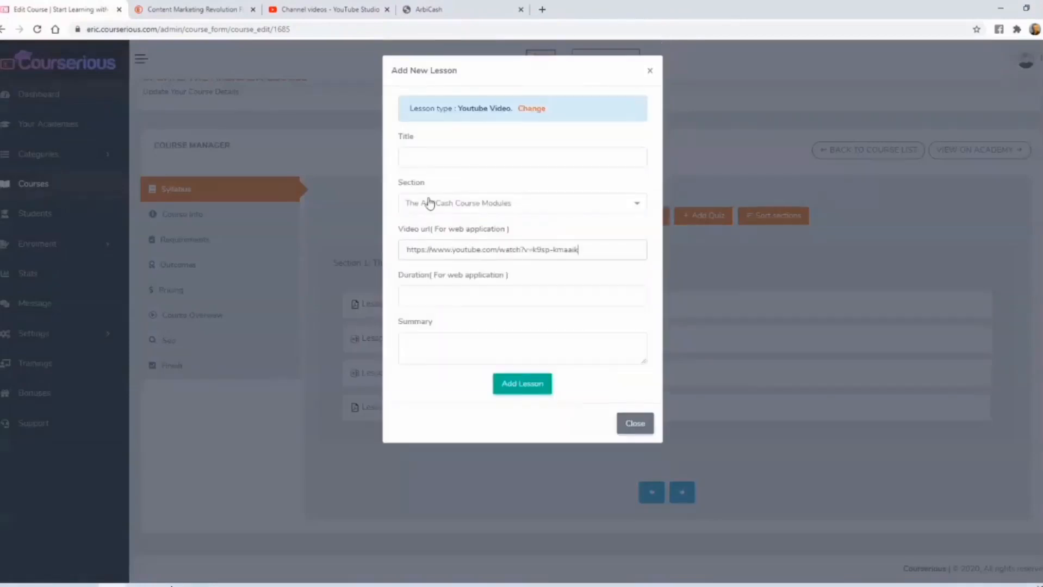
{"action": "left_click", "coordinate": [429, 155]}
{"action": "type", "text": "Bonus 4: Finding Royalty Free Images"}
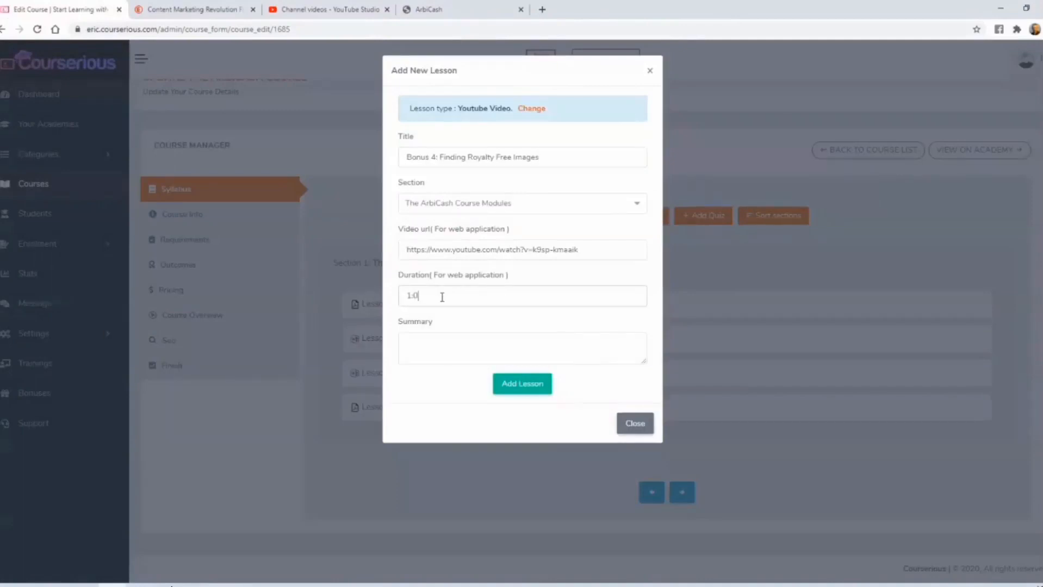
{"action": "left_click", "coordinate": [522, 387]}
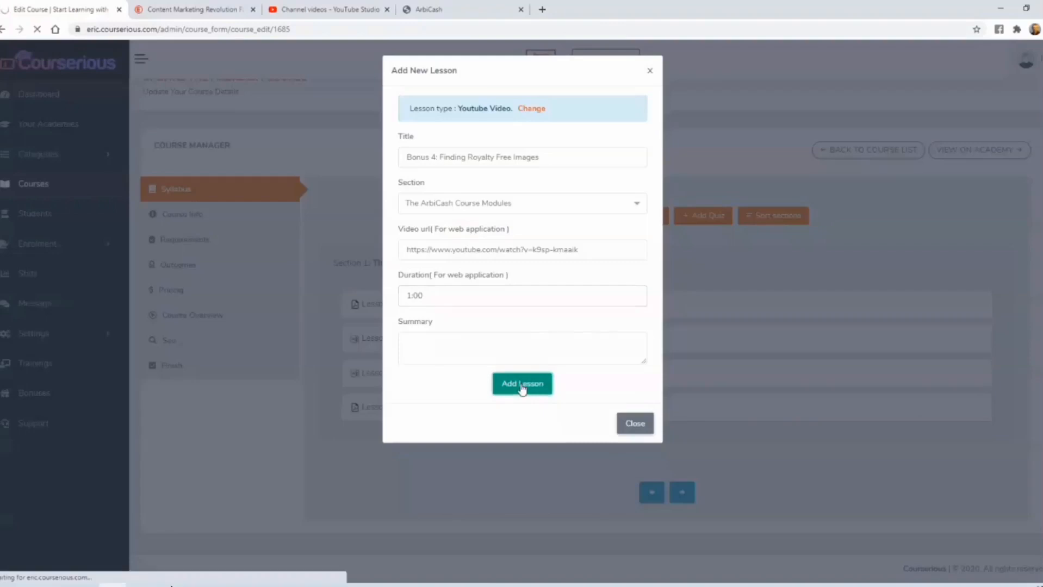
- Check the arbicash folder for the fifth bonus and start a Document lesson titled "Bonus 5: Reddit Marketing Secrets"
{"action": "left_click", "coordinate": [170, 586]}
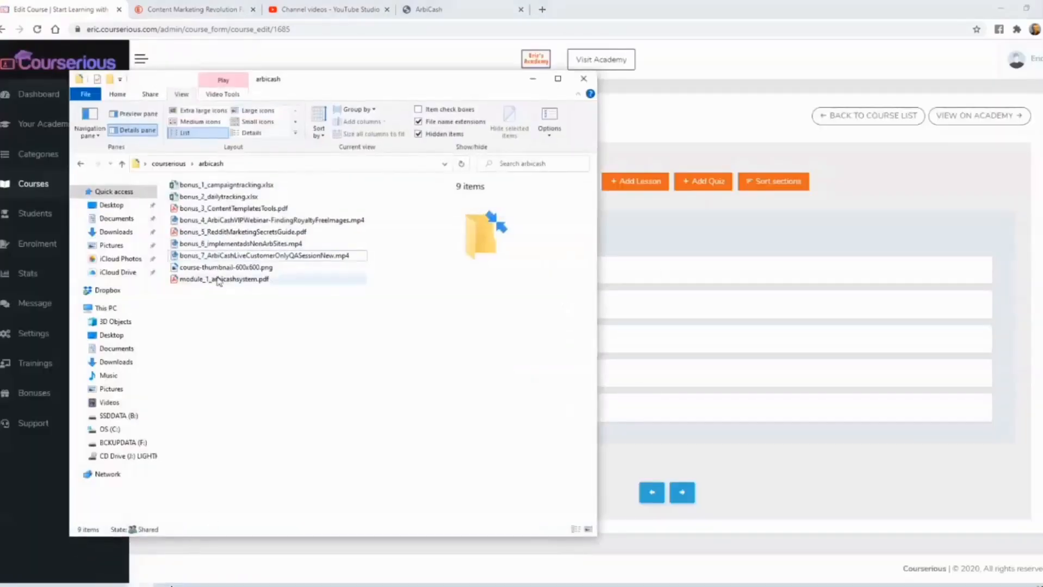
{"action": "left_click", "coordinate": [532, 78]}
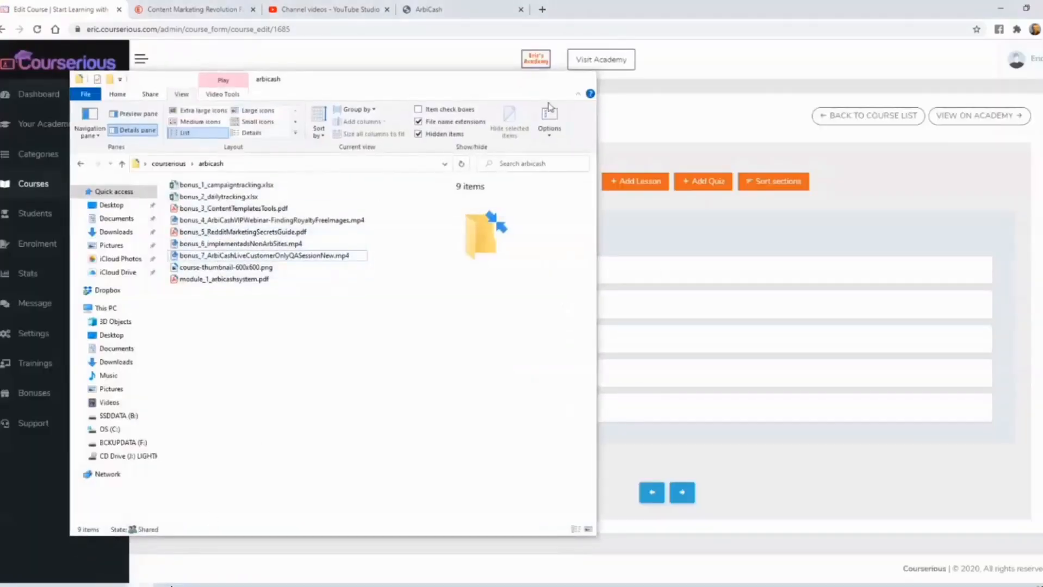
{"action": "left_click", "coordinate": [622, 183]}
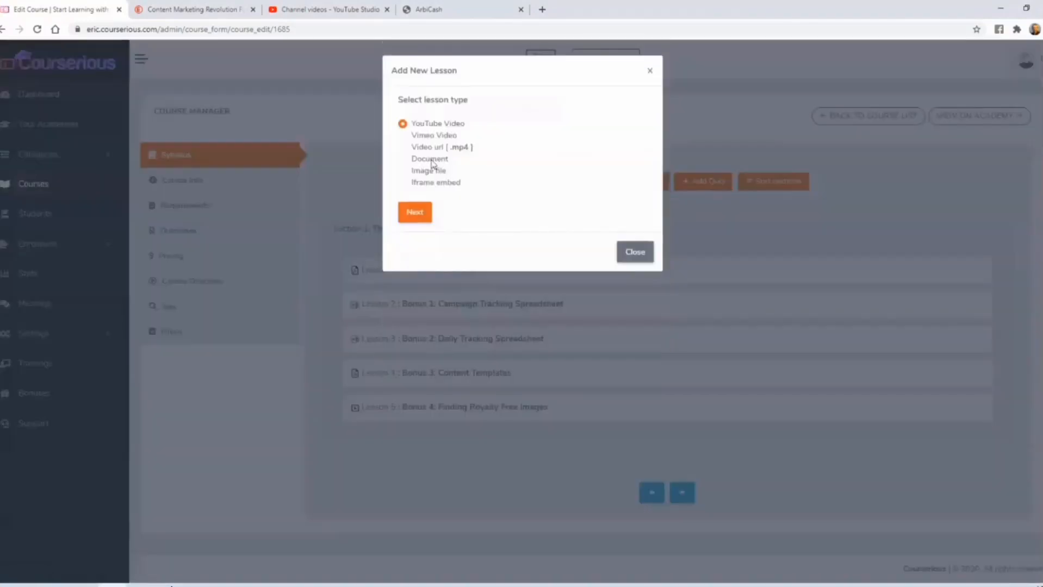
{"action": "left_click", "coordinate": [430, 161]}
{"action": "left_click", "coordinate": [413, 212]}
{"action": "left_click", "coordinate": [516, 154]}
{"action": "type", "text": "Bonus 5: Reddit Marketing Secrets"}
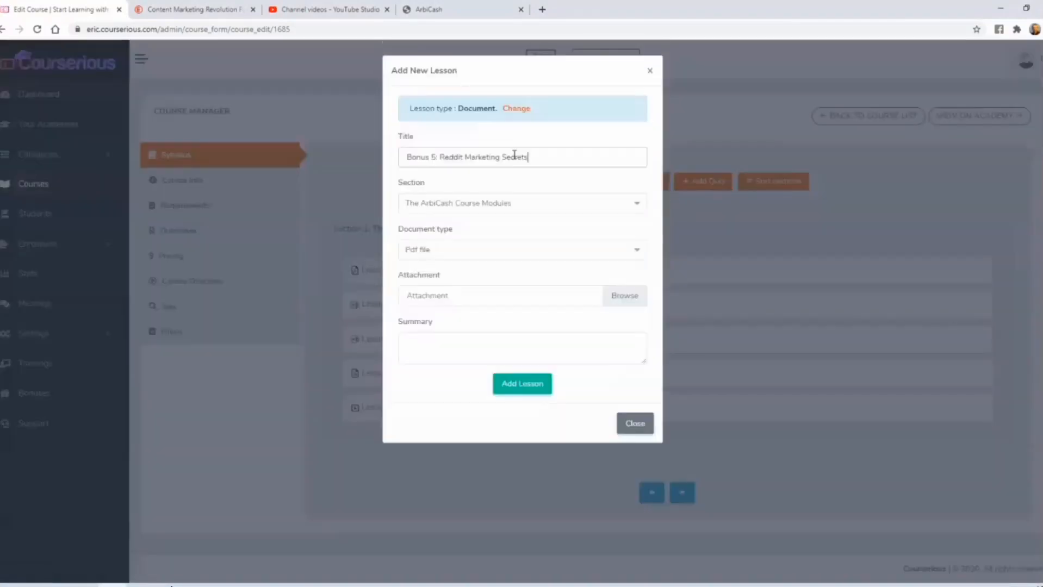
- Attach bonus_5_RedditMarketingSecretsGuide.pdf to the Bonus 5 lesson and add the lesson to the syllabus
{"action": "left_click", "coordinate": [477, 296]}
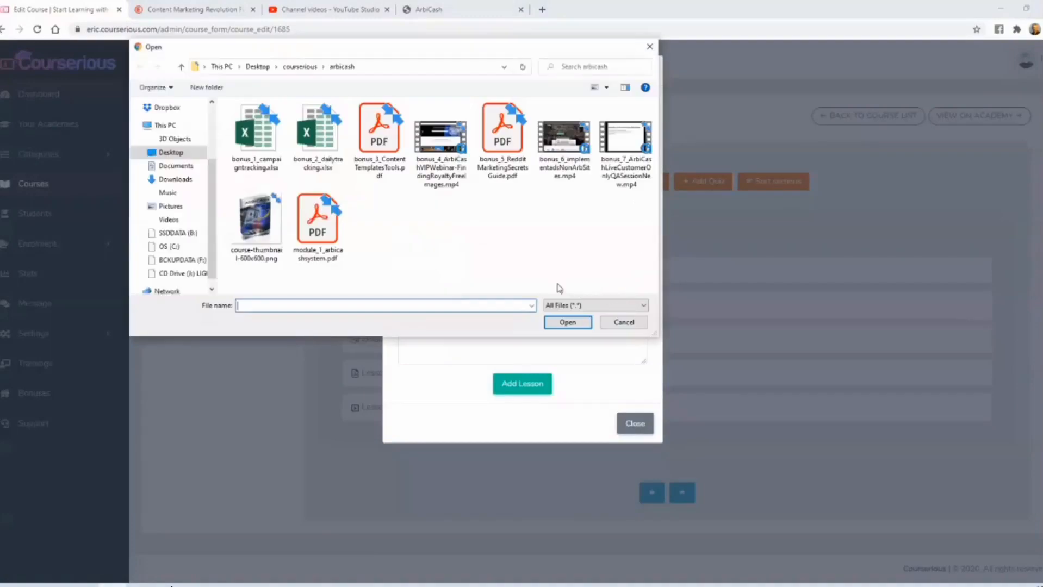
{"action": "left_click", "coordinate": [500, 140]}
{"action": "double_click", "coordinate": [499, 140]}
{"action": "left_click", "coordinate": [533, 386]}
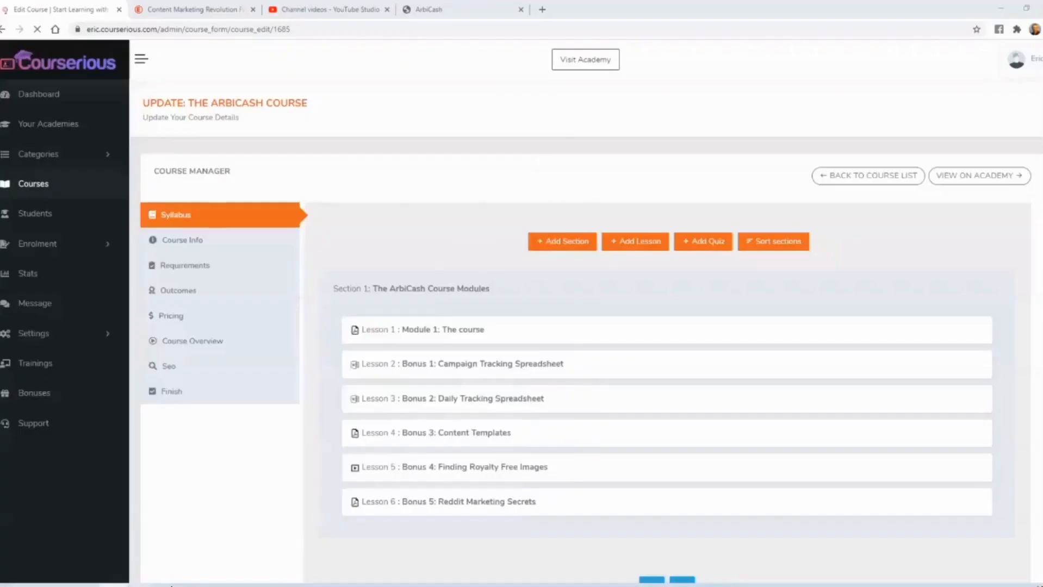
- Check the arbicash folder, copy the bonus 6 implementadsNonArbSites video's link from YouTube Studio, and return to the Courserious course
{"action": "left_click", "coordinate": [140, 586]}
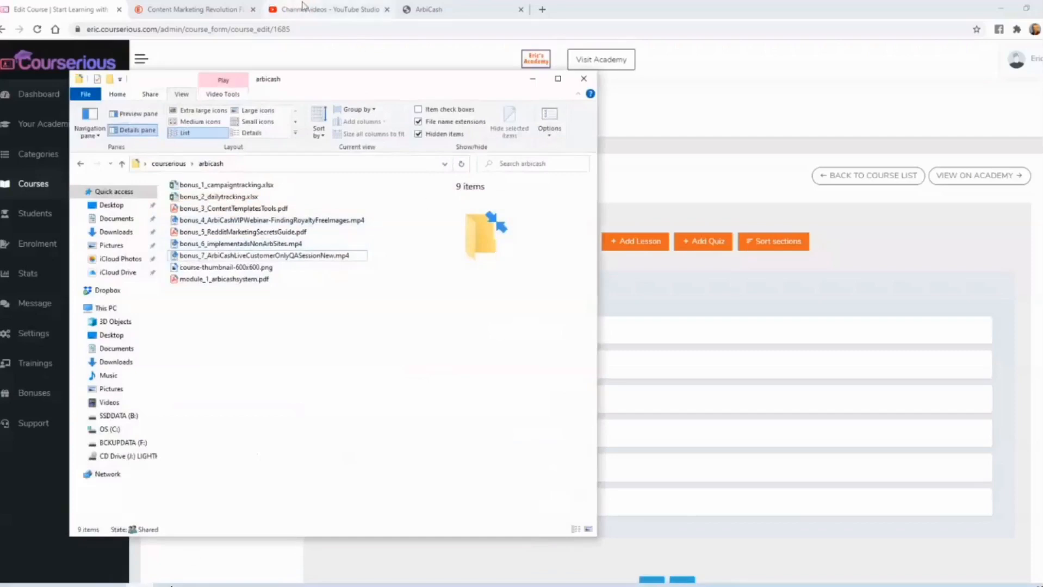
{"action": "left_click", "coordinate": [321, 8]}
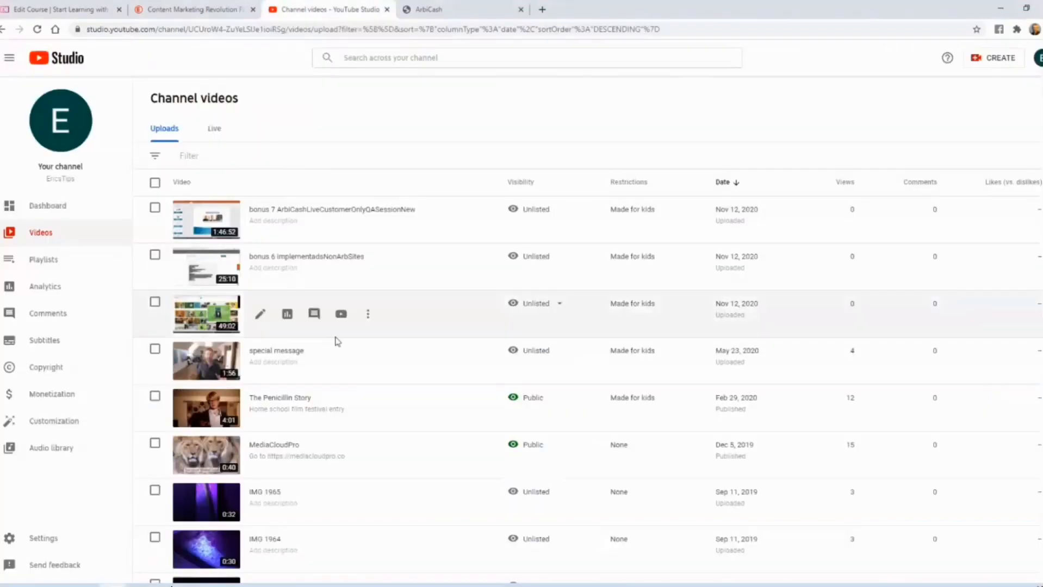
{"action": "left_click", "coordinate": [340, 265]}
{"action": "left_click", "coordinate": [247, 29]}
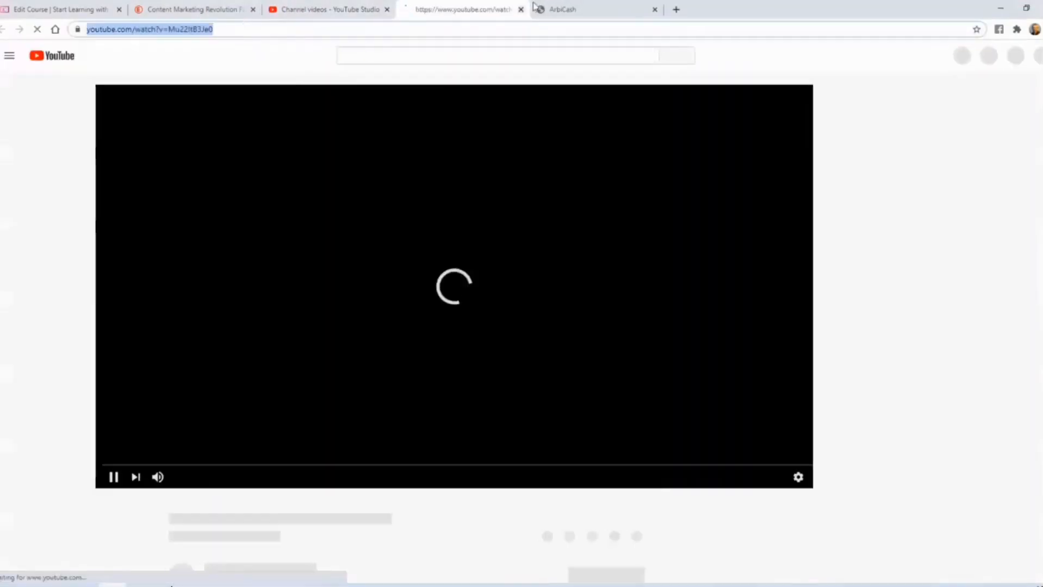
{"action": "key", "text": "ctrl+w"}
{"action": "left_click", "coordinate": [89, 7]}
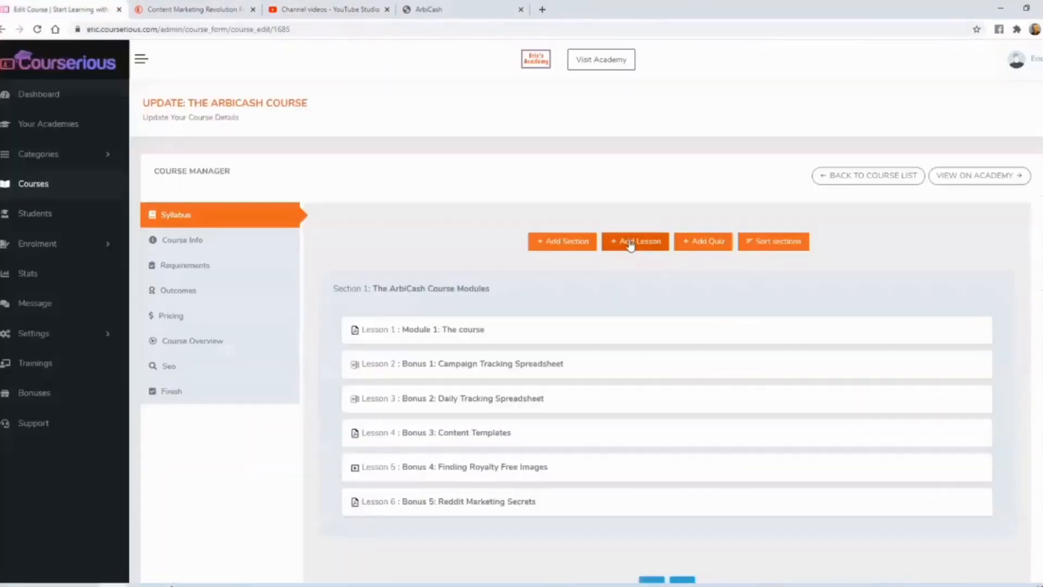
- Add a YouTube Video lesson titled "Bonus 6: Non-Arbitrage Sites" with the copied video URL and a duration of 1:00
{"action": "left_click", "coordinate": [632, 176]}
{"action": "left_click", "coordinate": [416, 213]}
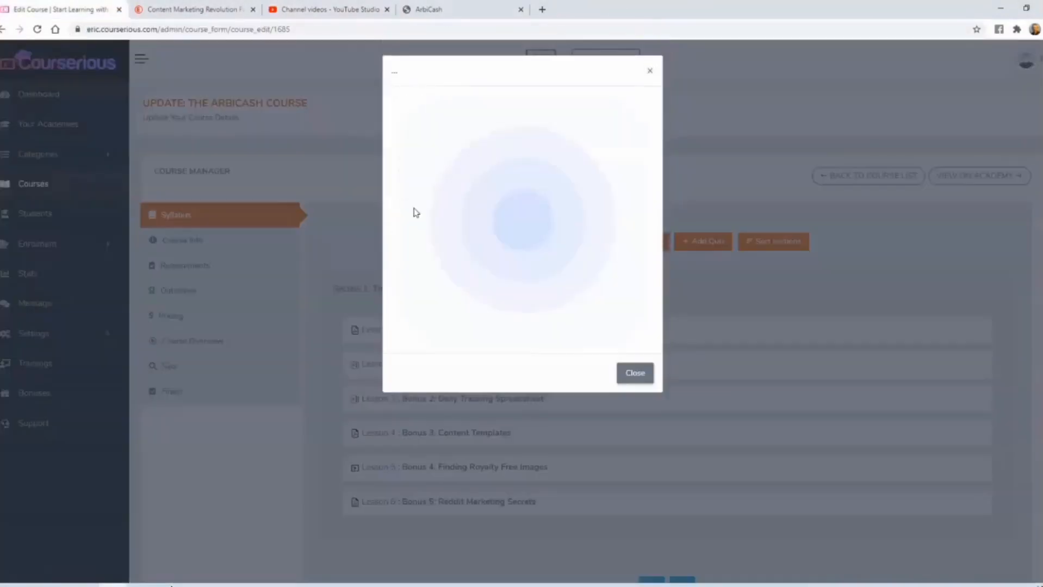
{"action": "left_click", "coordinate": [442, 252]}
{"action": "type", "text": "https://www.youtube.com/watch?v=Mu22ltB3Je0"}
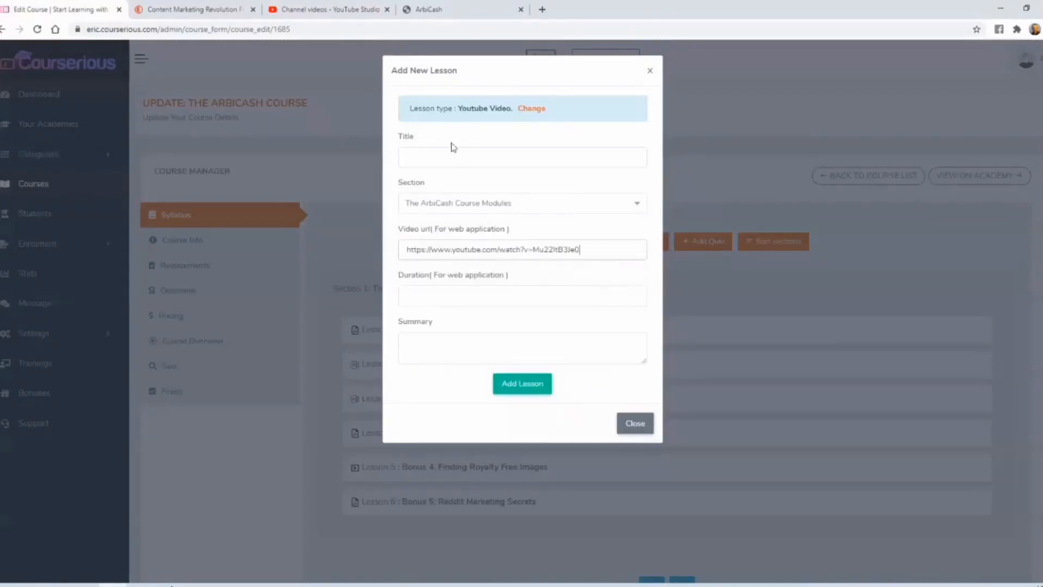
{"action": "left_click", "coordinate": [442, 153]}
{"action": "type", "text": "Bonus 6: Non-Arbitrage Sites"}
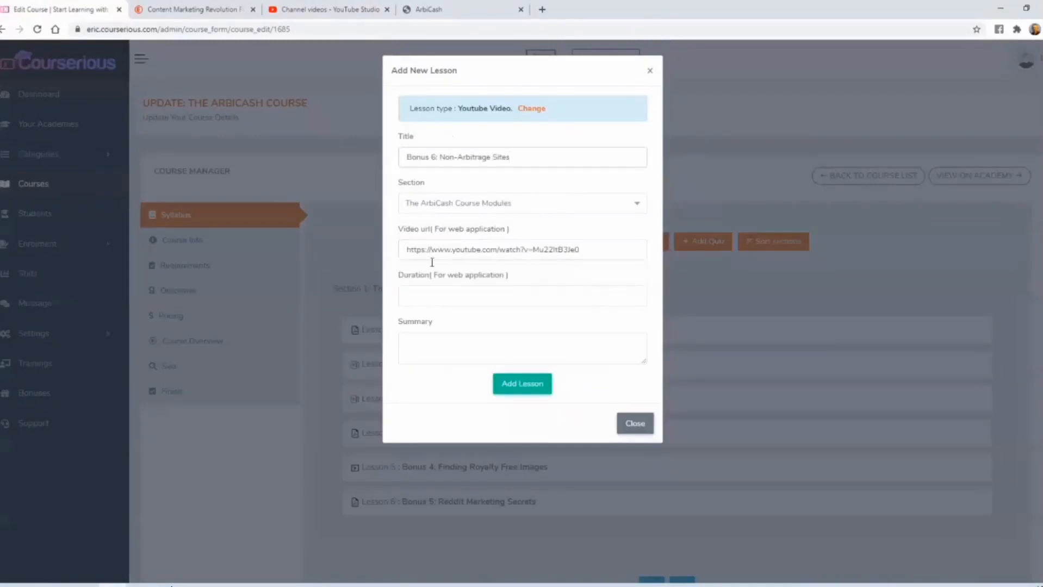
{"action": "left_click", "coordinate": [434, 294]}
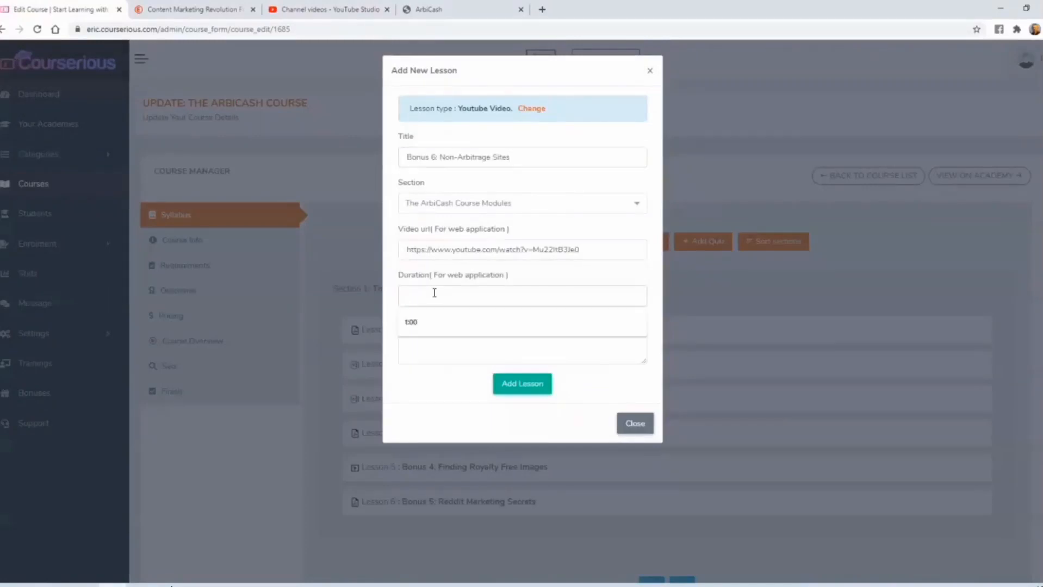
{"action": "left_click", "coordinate": [427, 321]}
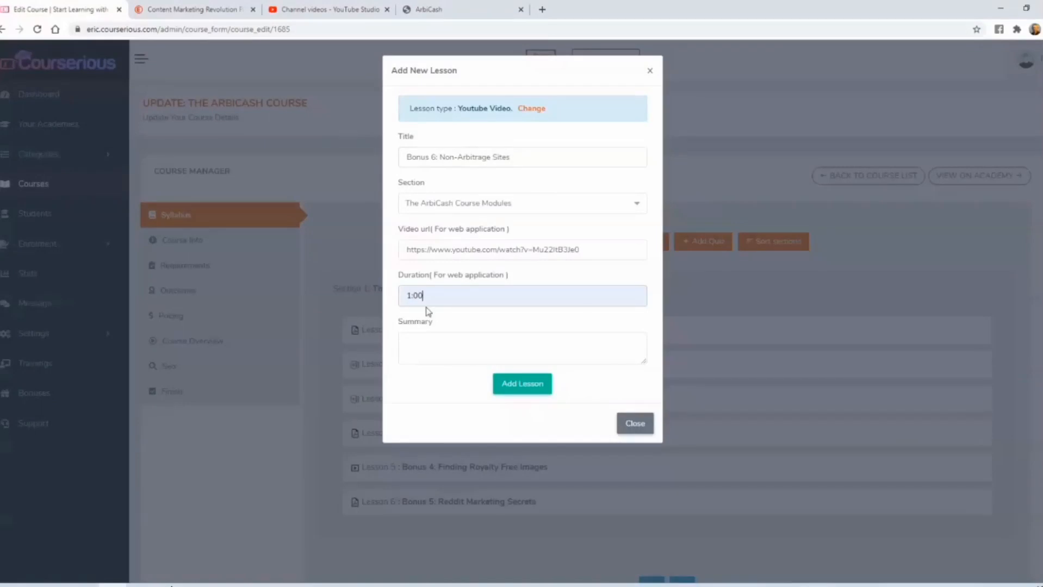
{"action": "left_click", "coordinate": [524, 388]}
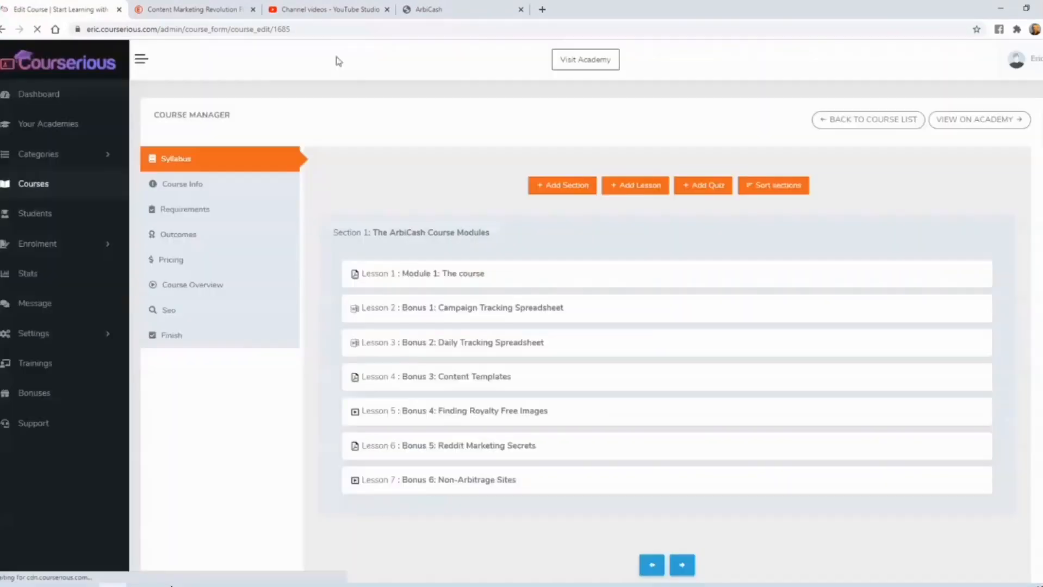
- Open the bonus 7 ArbiCashLiveCustomerOnlyQASessionNew video from YouTube Studio, pause it, copy its link, and return to the Courserious course
{"action": "left_click", "coordinate": [332, 11]}
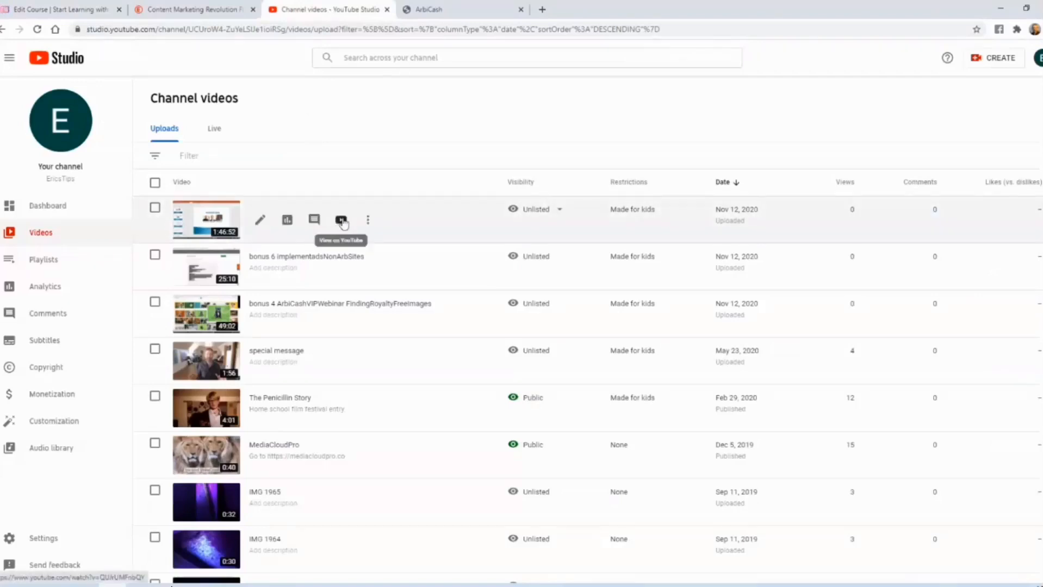
{"action": "left_click", "coordinate": [341, 220]}
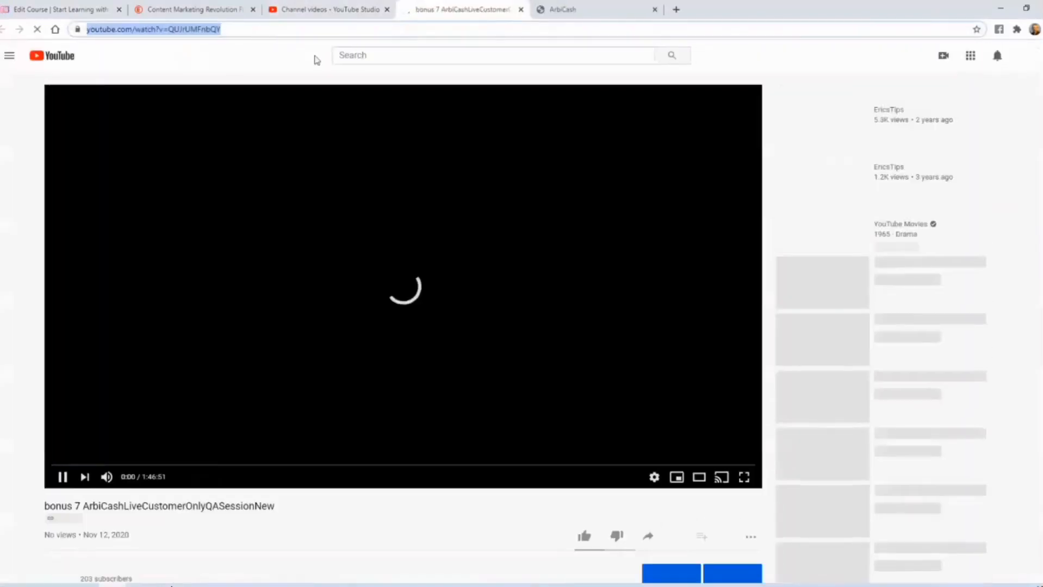
{"action": "left_click", "coordinate": [63, 482]}
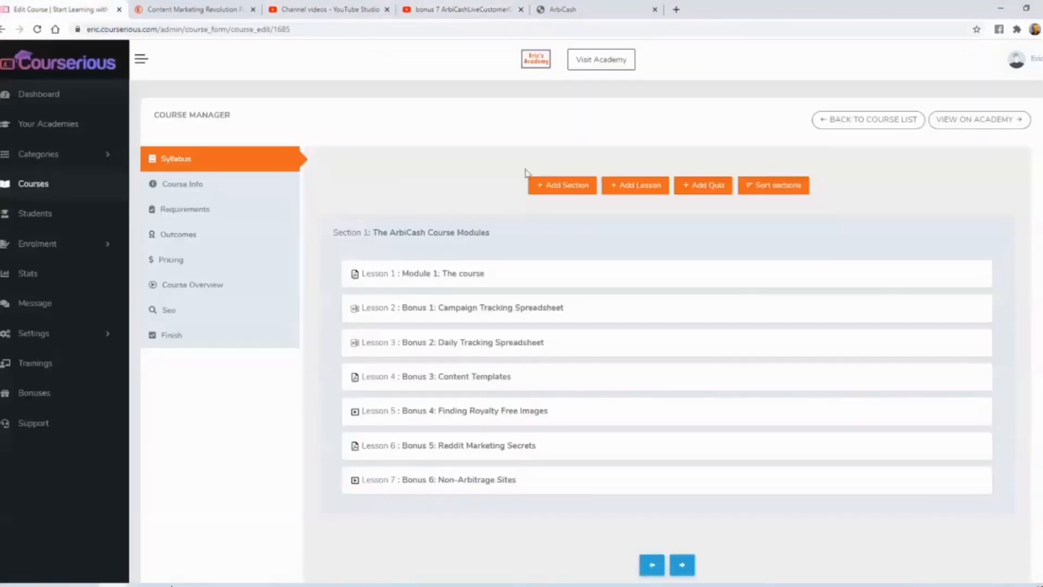
- Add a YouTube Video lesson titled "Bonus 7: Q&A Webinar" with the copied video URL and a duration of 1:45
{"action": "left_click", "coordinate": [617, 185]}
{"action": "left_click", "coordinate": [423, 216]}
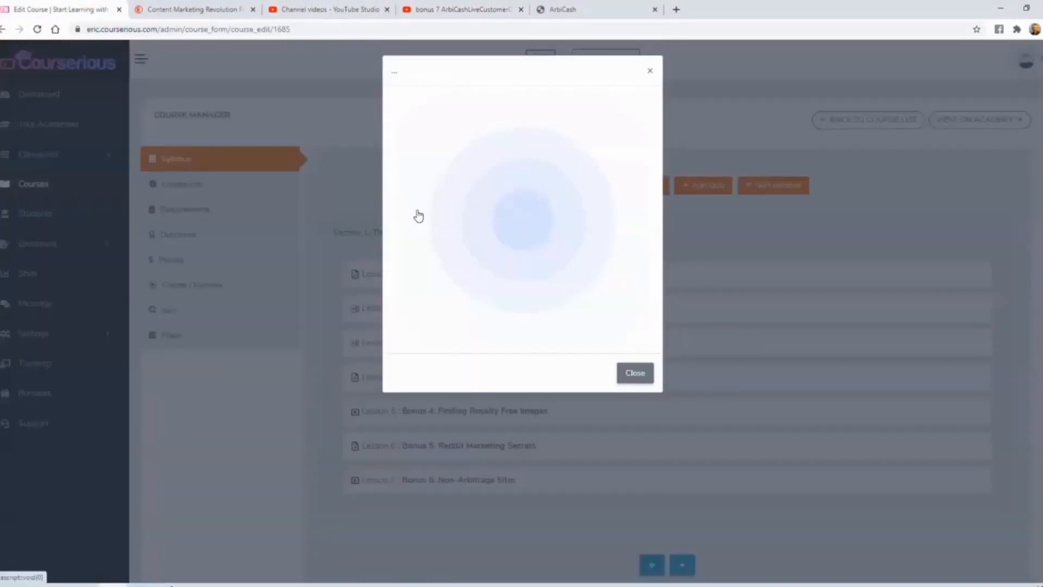
{"action": "left_click", "coordinate": [450, 248]}
{"action": "type", "text": "https://www.youtube.com/watch?v=QUJrUMFnbQY"}
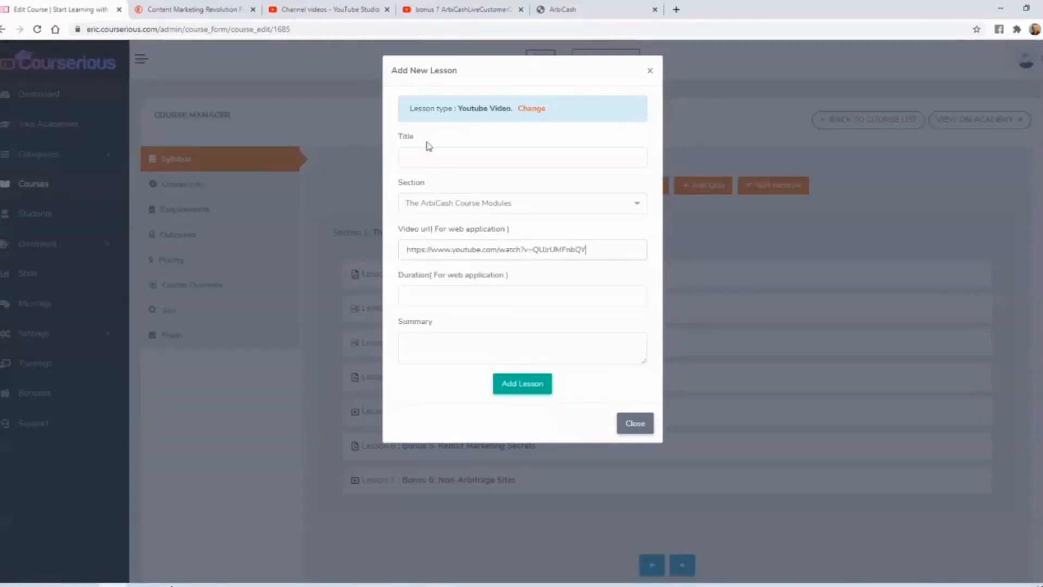
{"action": "left_click", "coordinate": [427, 155]}
{"action": "type", "text": "Bonus 7: Q&A Webinar"}
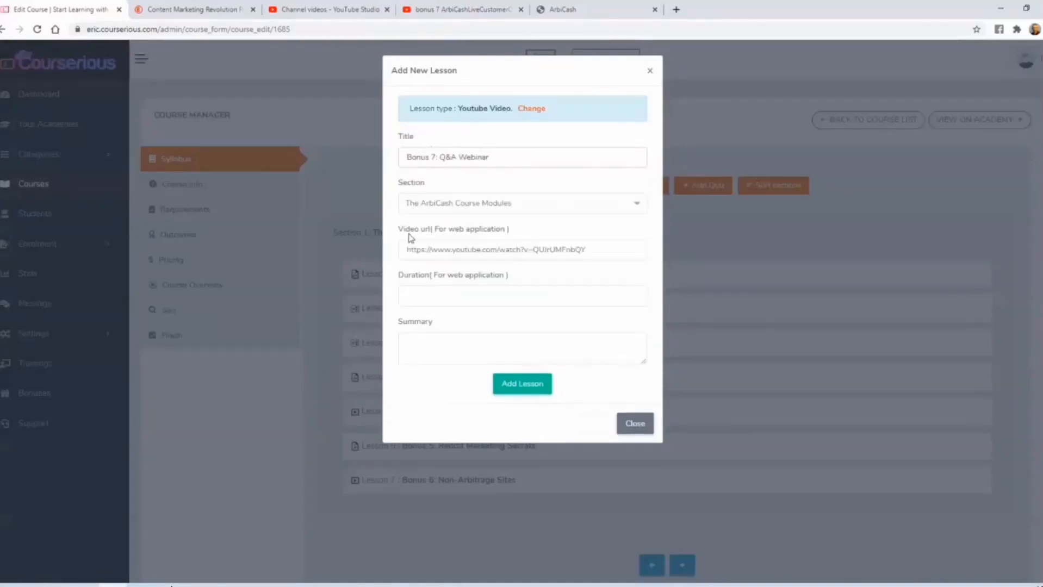
{"action": "left_click", "coordinate": [428, 295]}
{"action": "type", "text": "1:"}
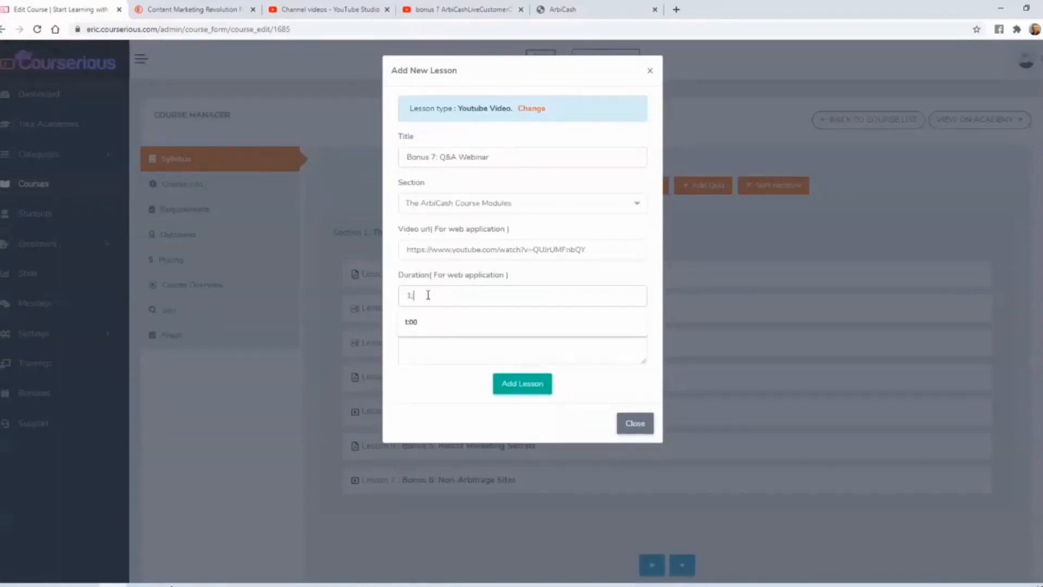
{"action": "type", "text": "45"}
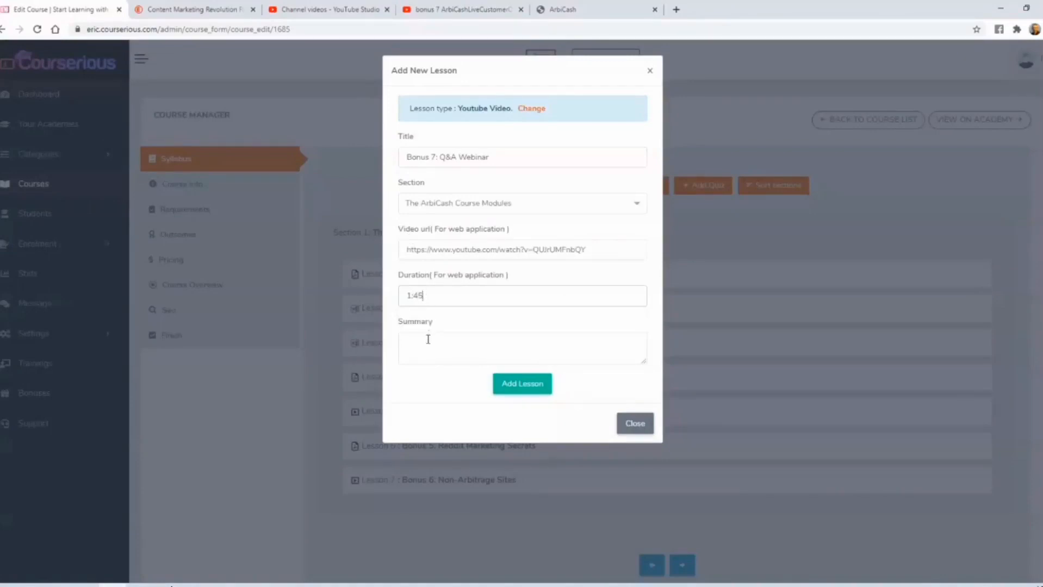
{"action": "left_click", "coordinate": [514, 384]}
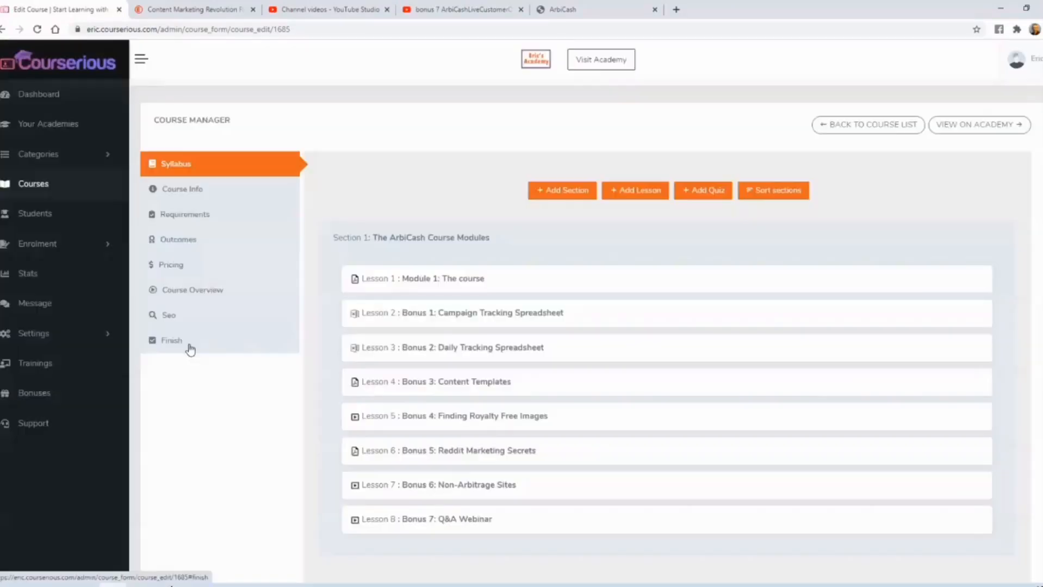
- Finish and update the course, then view The ArbiCash Course on the academy from the course list
{"action": "left_click", "coordinate": [183, 341]}
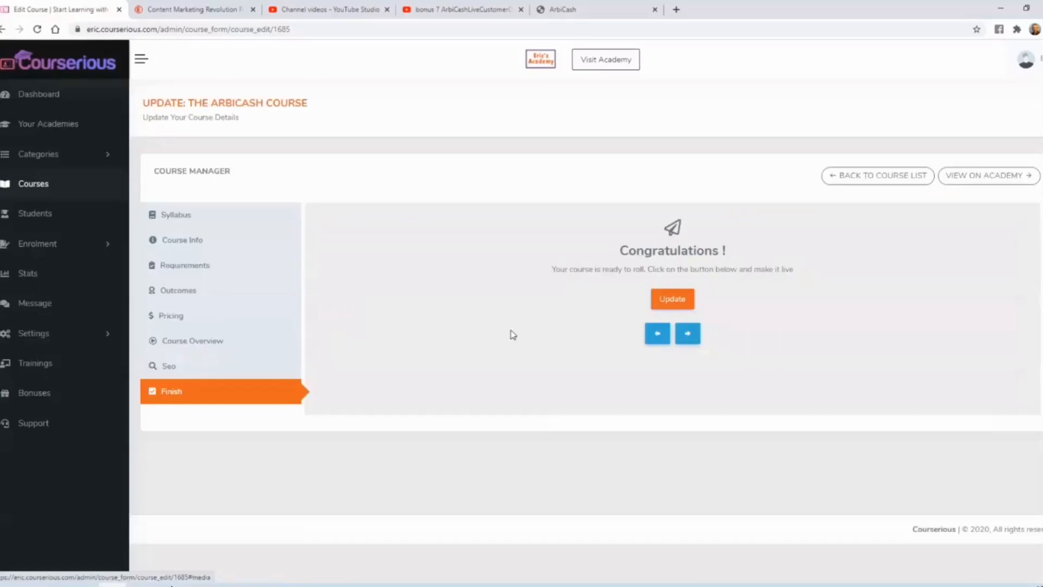
{"action": "left_click", "coordinate": [662, 303]}
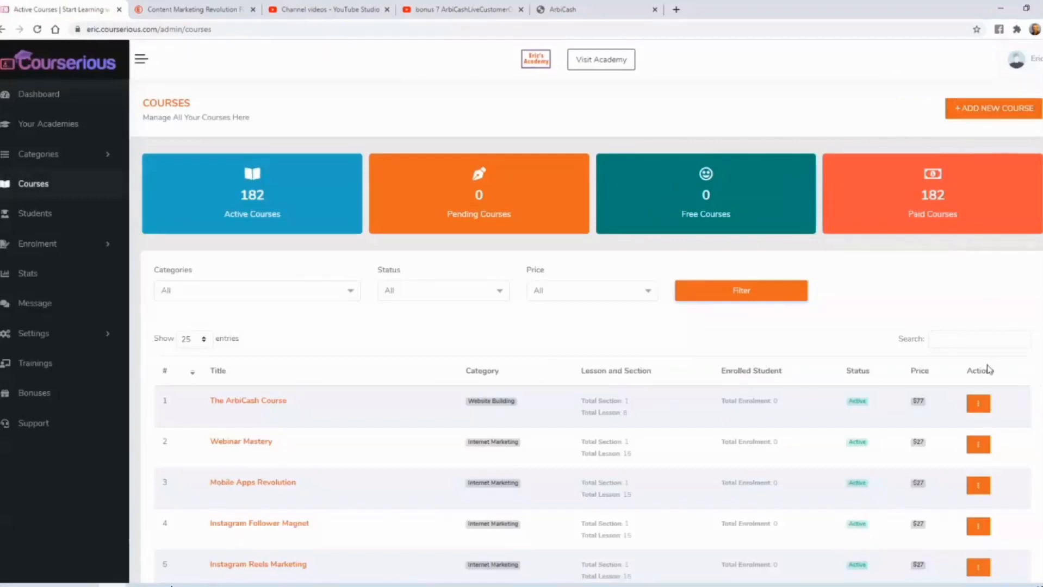
{"action": "left_click", "coordinate": [977, 403]}
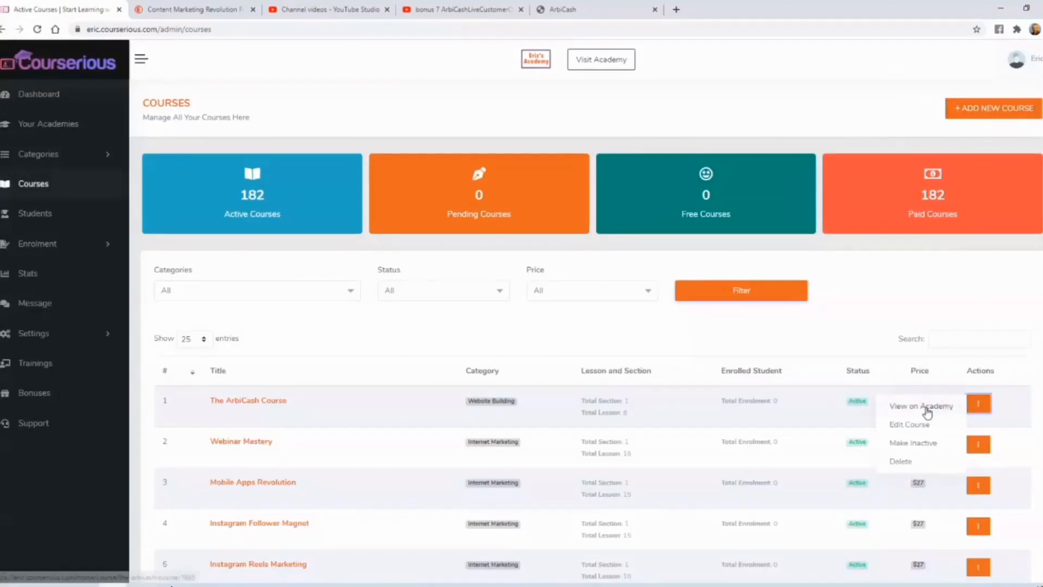
{"action": "left_click", "coordinate": [869, 405]}
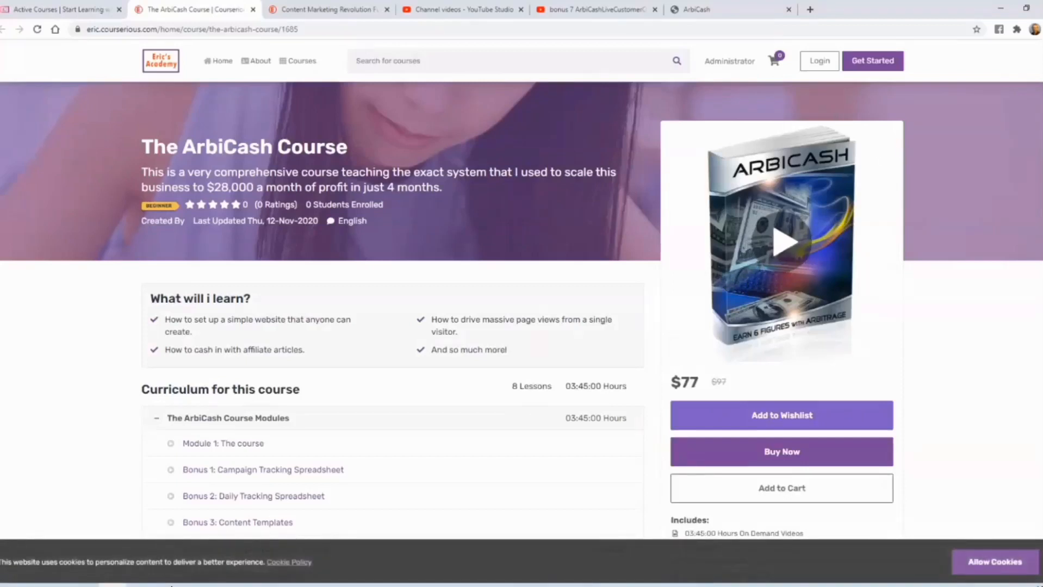
- Review the published course page's learning outcomes, curriculum and requirements, and expand the full description to read it
{"action": "scroll", "coordinate": [440, 173], "scroll_direction": "down", "scroll_amount": 1}
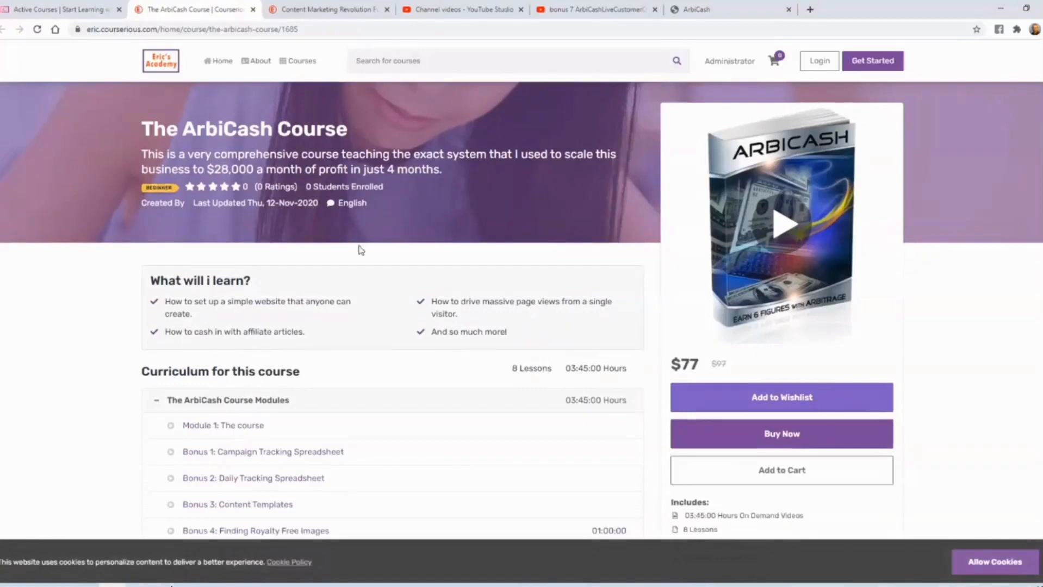
{"action": "scroll", "coordinate": [360, 250], "scroll_direction": "down", "scroll_amount": 2}
{"action": "scroll", "coordinate": [332, 261], "scroll_direction": "down", "scroll_amount": 3}
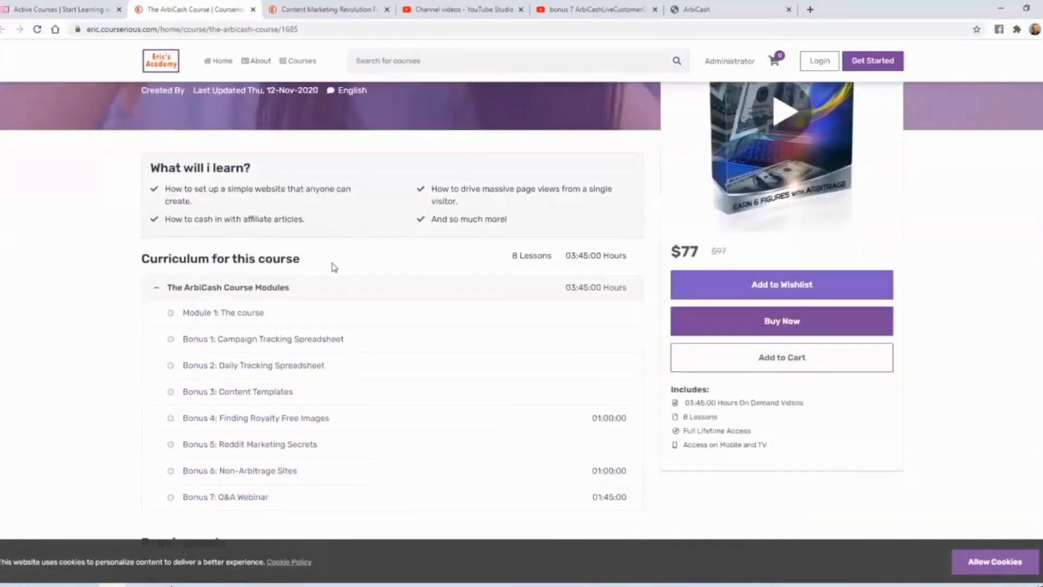
{"action": "scroll", "coordinate": [291, 321], "scroll_direction": "down", "scroll_amount": 3}
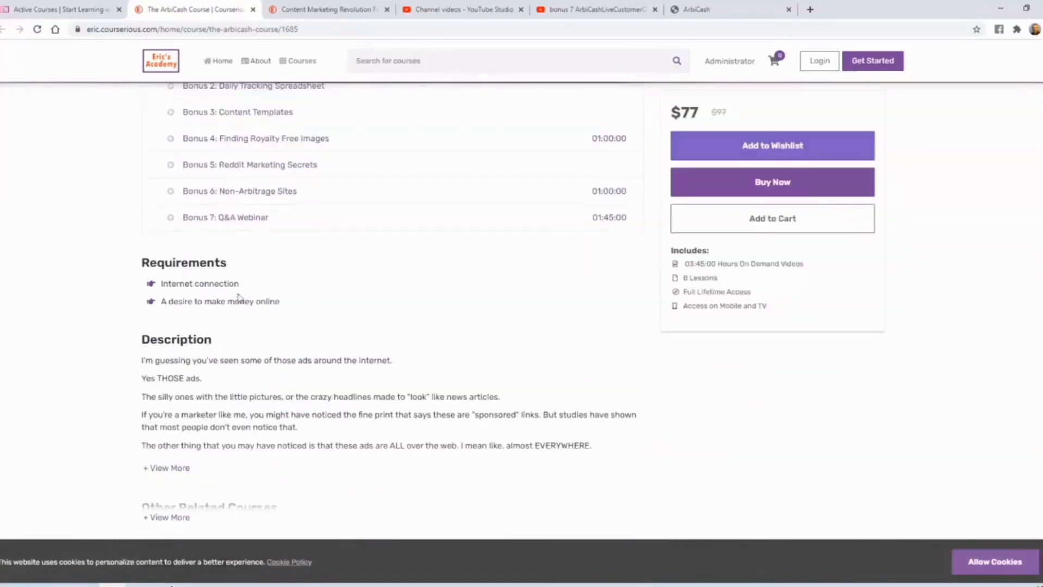
{"action": "scroll", "coordinate": [238, 298], "scroll_direction": "down", "scroll_amount": 3}
{"action": "left_click", "coordinate": [176, 299]}
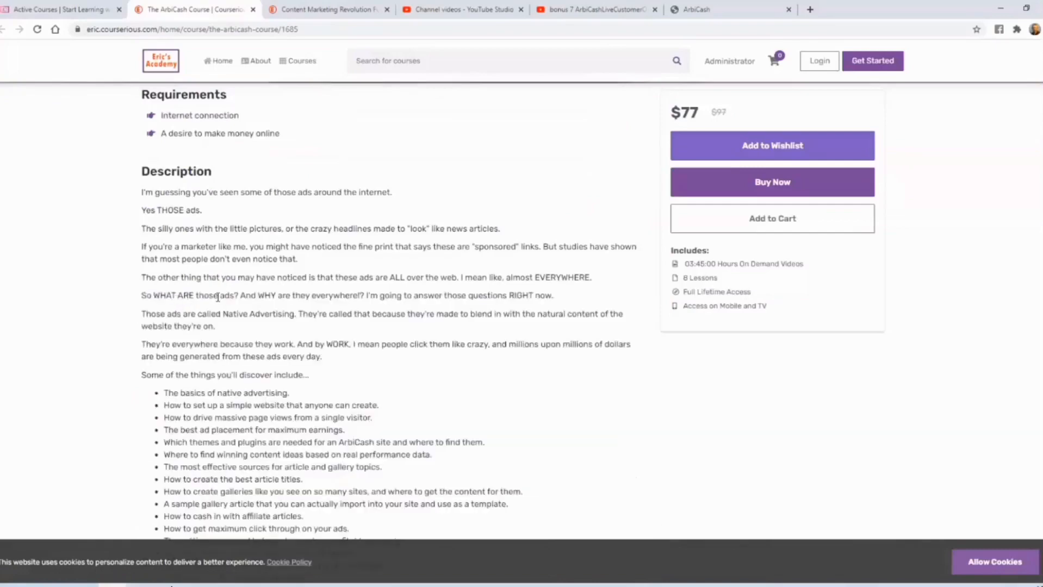
{"action": "scroll", "coordinate": [218, 297], "scroll_direction": "up", "scroll_amount": 1}
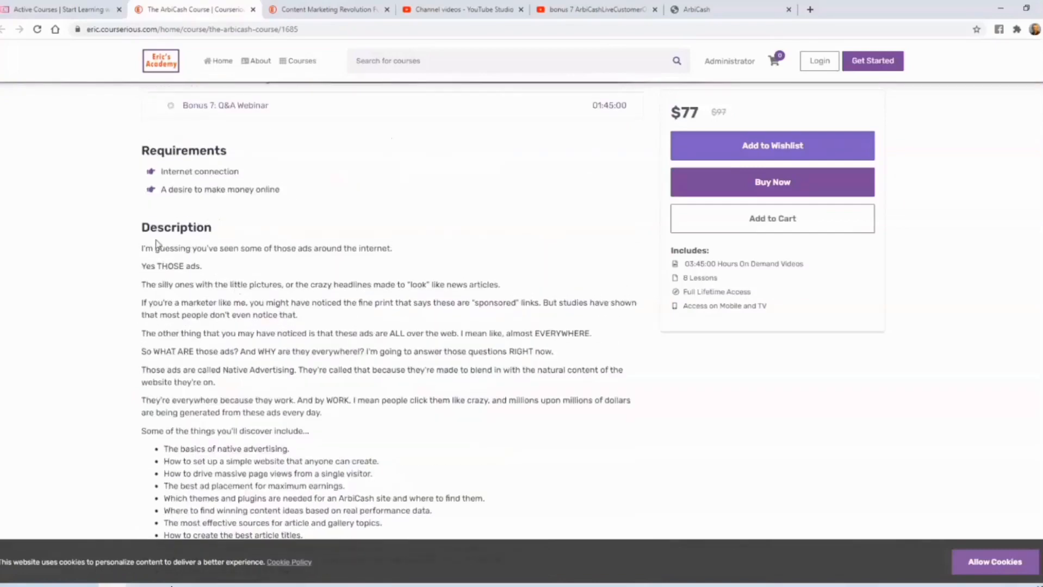
{"action": "scroll", "coordinate": [229, 256], "scroll_direction": "down", "scroll_amount": 4}
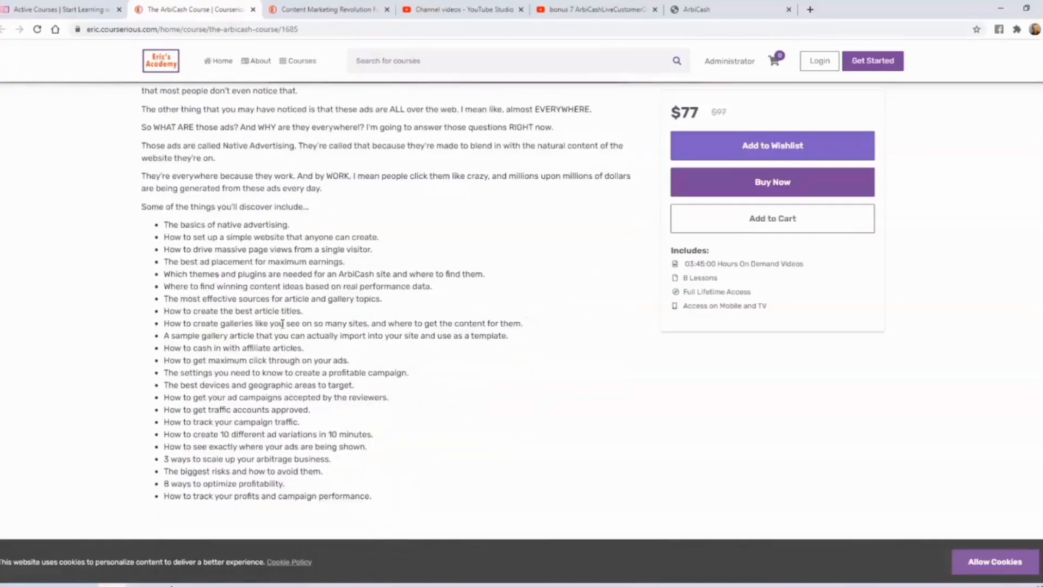
{"action": "scroll", "coordinate": [280, 305], "scroll_direction": "up", "scroll_amount": 2}
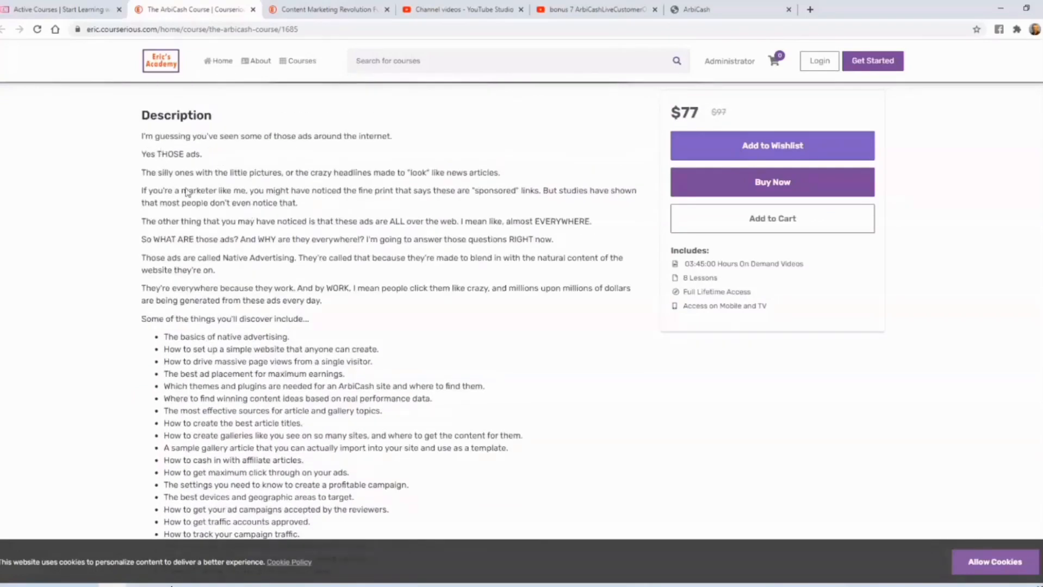
{"action": "scroll", "coordinate": [336, 252], "scroll_direction": "down", "scroll_amount": 5}
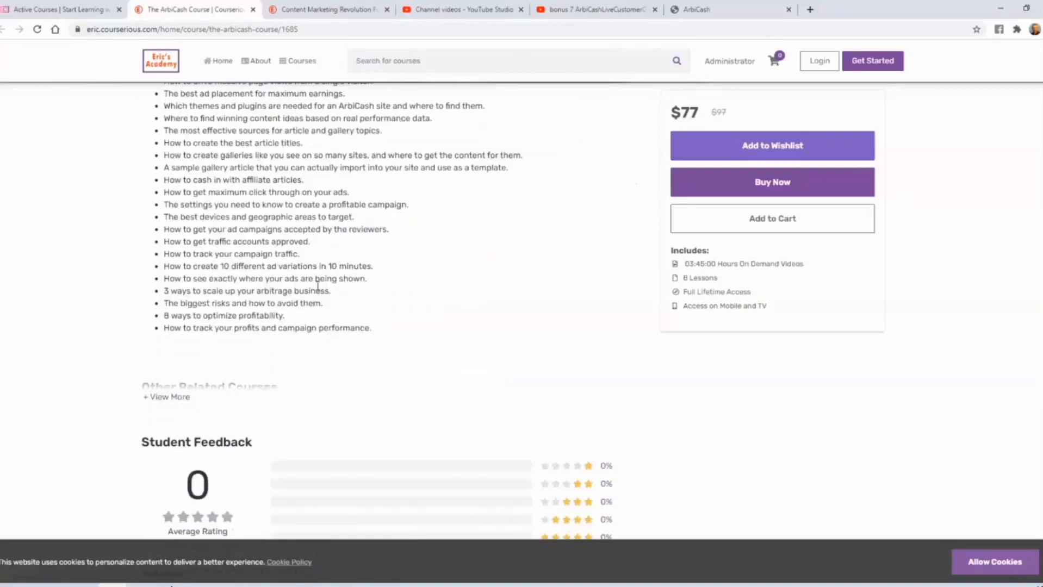
{"action": "scroll", "coordinate": [333, 269], "scroll_direction": "up", "scroll_amount": 15}
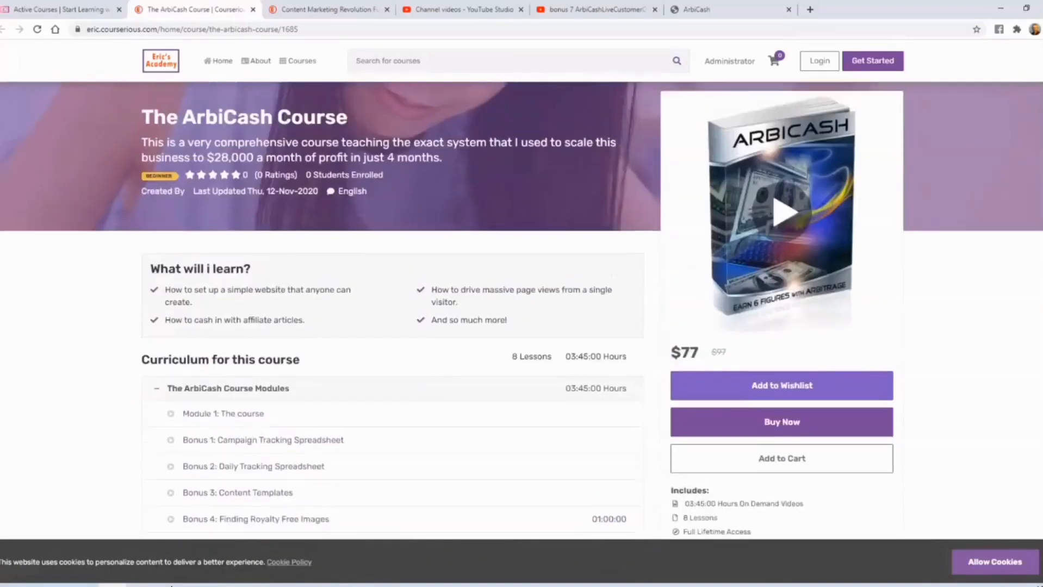
{"action": "scroll", "coordinate": [931, 117], "scroll_direction": "down", "scroll_amount": 10}
{"action": "scroll", "coordinate": [986, 139], "scroll_direction": "up", "scroll_amount": 10}
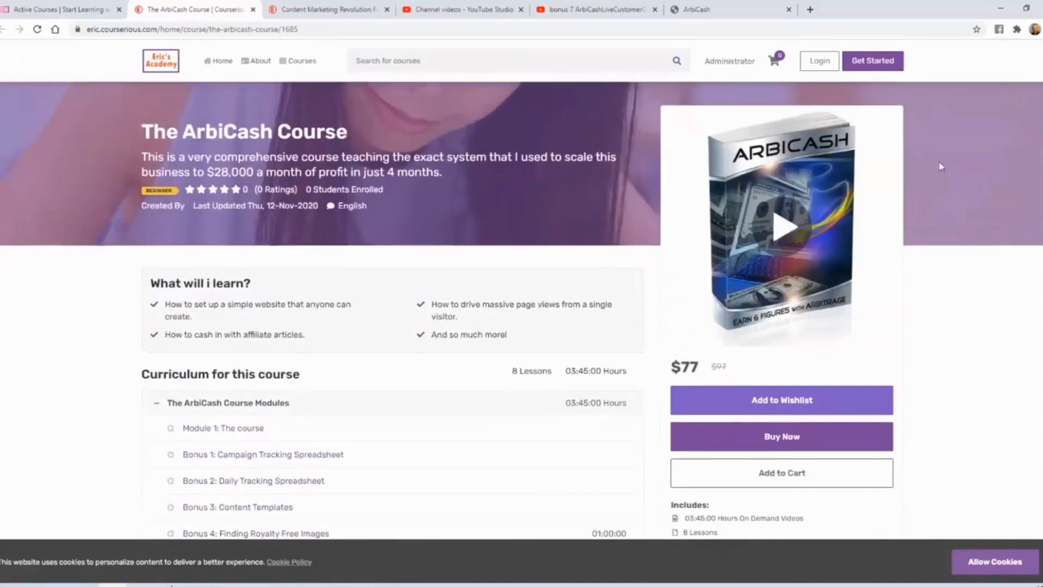
- Play the course preview video on the ArbiCash course page briefly and close the preview
{"action": "left_click", "coordinate": [787, 229]}
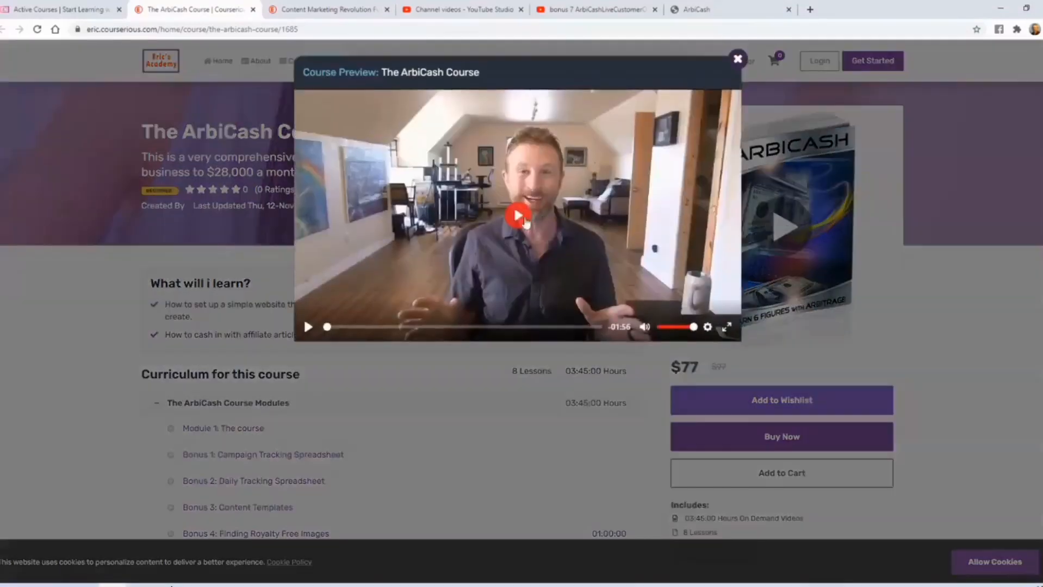
{"action": "left_click", "coordinate": [518, 216]}
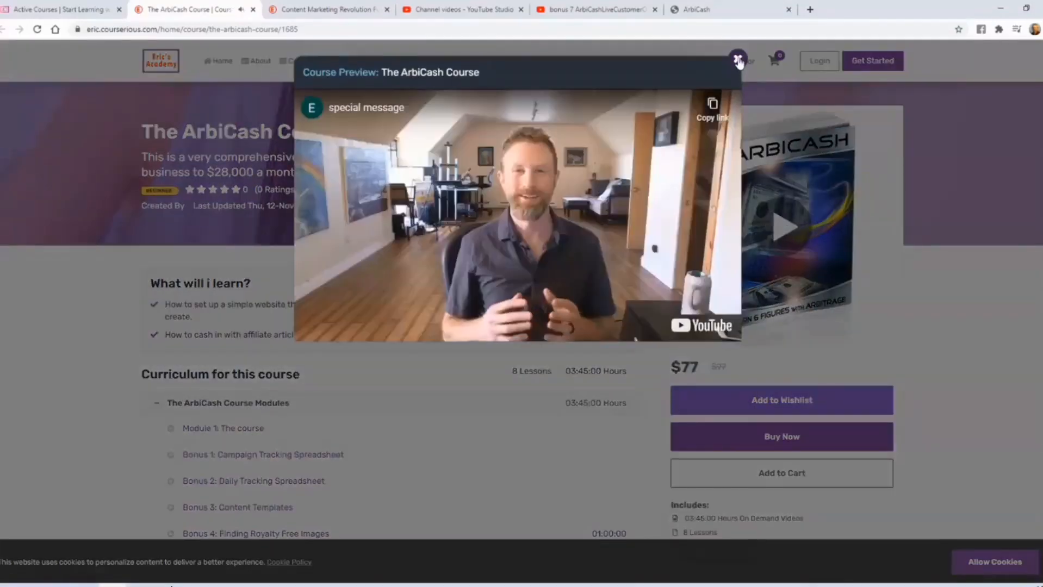
{"action": "left_click", "coordinate": [738, 59]}
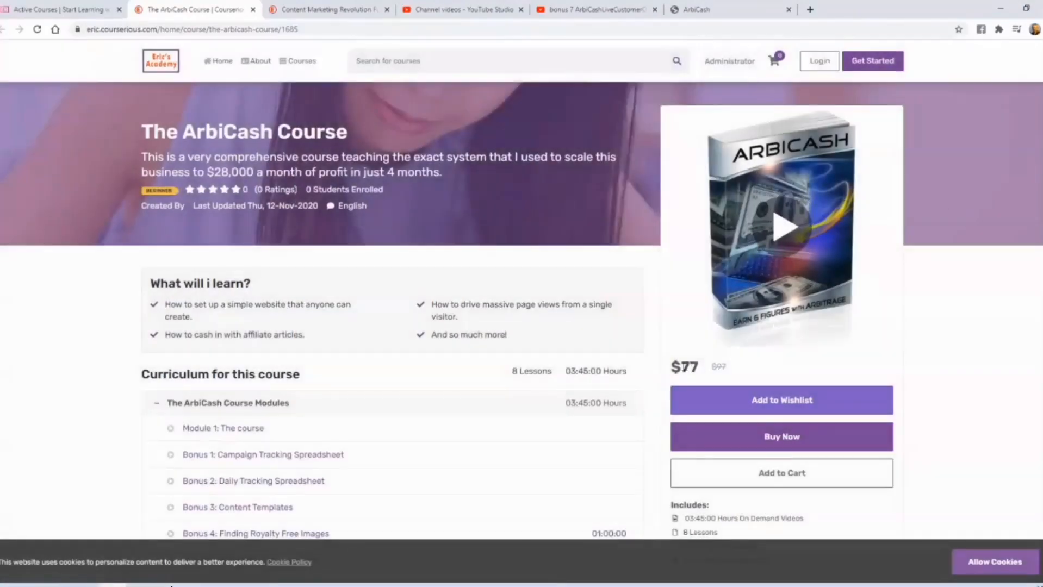
- Examine the course's sale price, crossed-out price, purchase options and curriculum on the academy page
{"action": "double_click", "coordinate": [686, 366]}
{"action": "left_click", "coordinate": [718, 366]}
{"action": "left_click_drag", "start_coordinate": [712, 366], "coordinate": [735, 369]}
{"action": "left_click", "coordinate": [958, 359]}
{"action": "scroll", "coordinate": [957, 361], "scroll_direction": "down", "scroll_amount": 4}
{"action": "scroll", "coordinate": [950, 367], "scroll_direction": "up", "scroll_amount": 2}
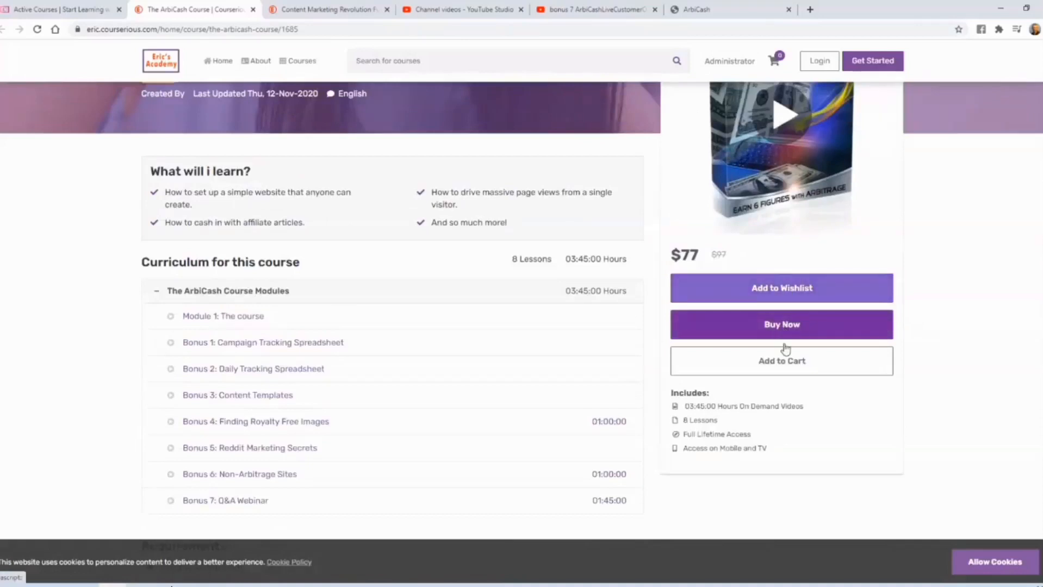
{"action": "scroll", "coordinate": [870, 362], "scroll_direction": "down", "scroll_amount": 2}
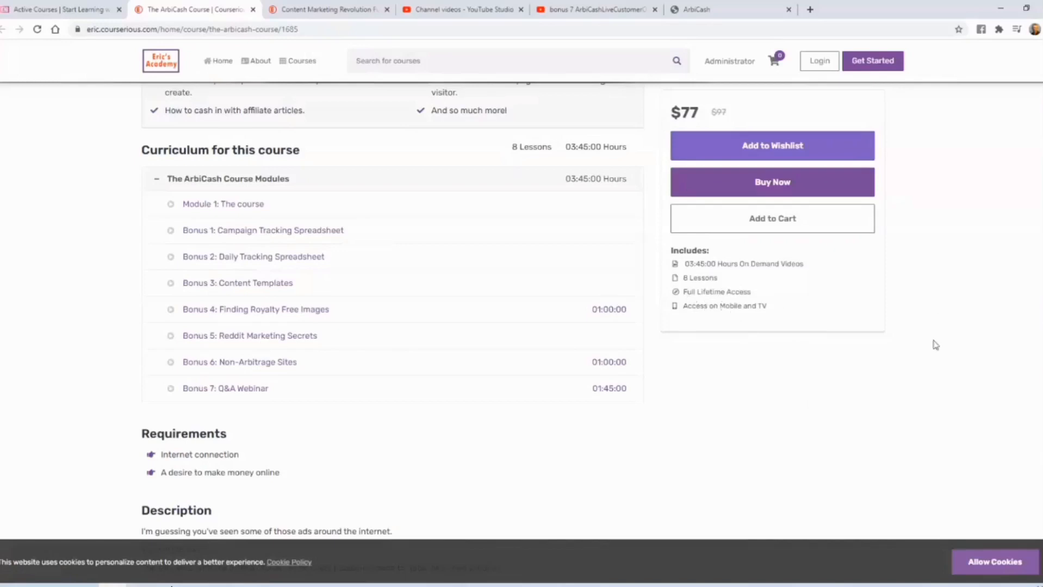
{"action": "scroll", "coordinate": [931, 345], "scroll_direction": "down", "scroll_amount": 5}
{"action": "scroll", "coordinate": [960, 334], "scroll_direction": "up", "scroll_amount": 10}
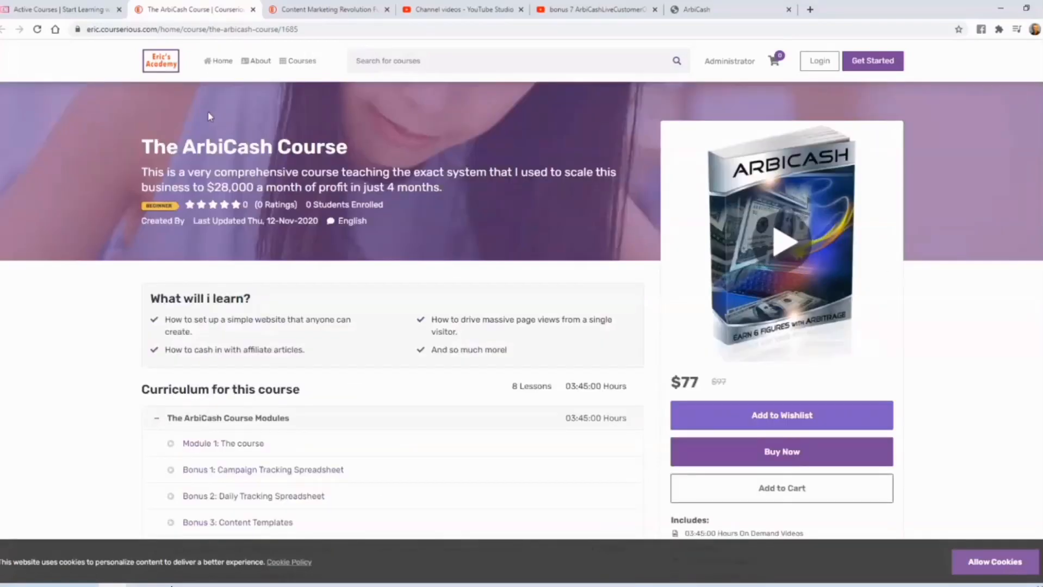
- Edit The ArbiCash Course in the admin course list, make it a free course and update it
{"action": "left_click", "coordinate": [87, 9]}
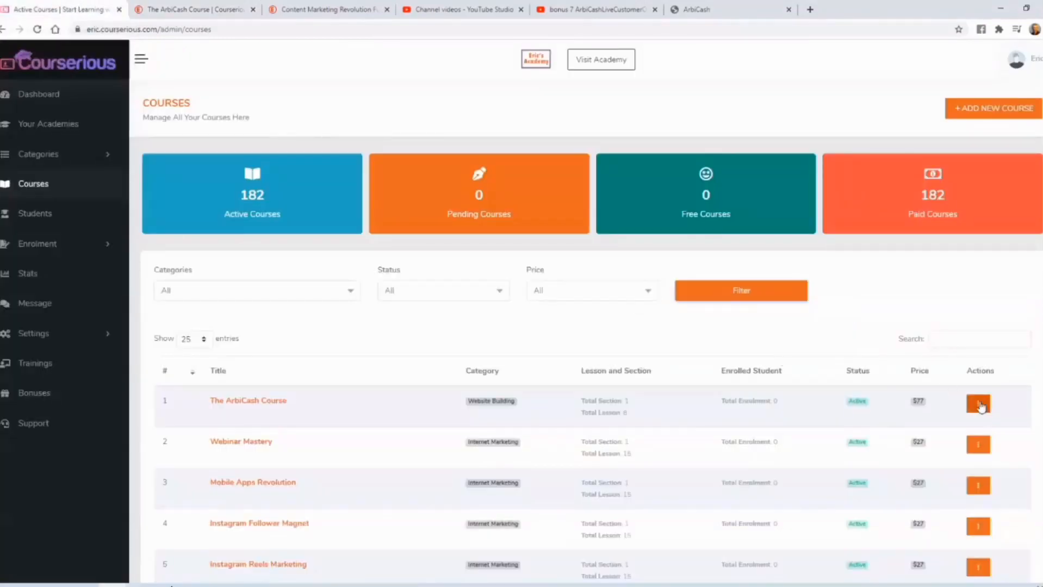
{"action": "left_click", "coordinate": [978, 403]}
{"action": "left_click", "coordinate": [928, 426]}
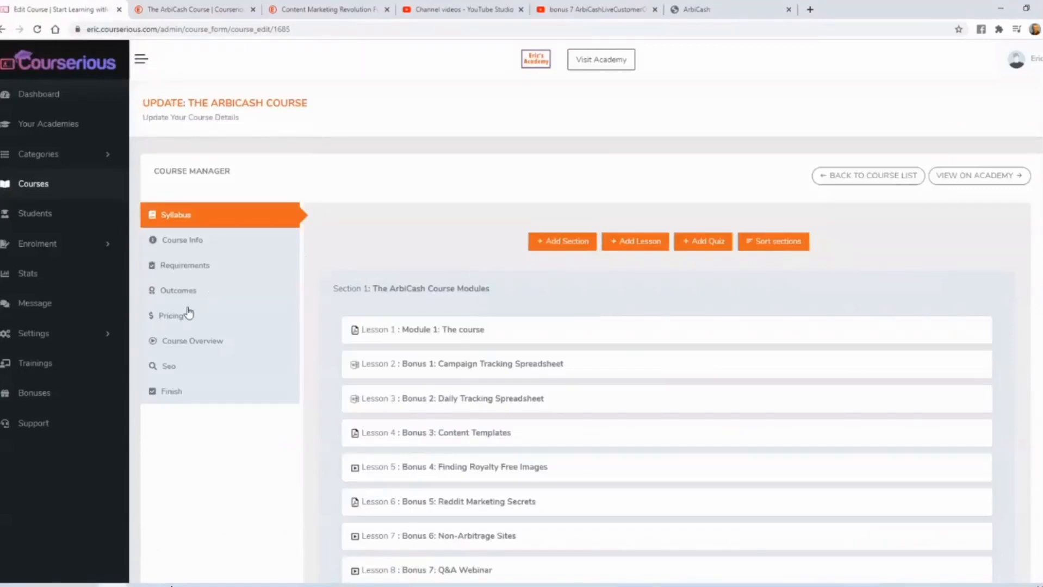
{"action": "left_click", "coordinate": [177, 315]}
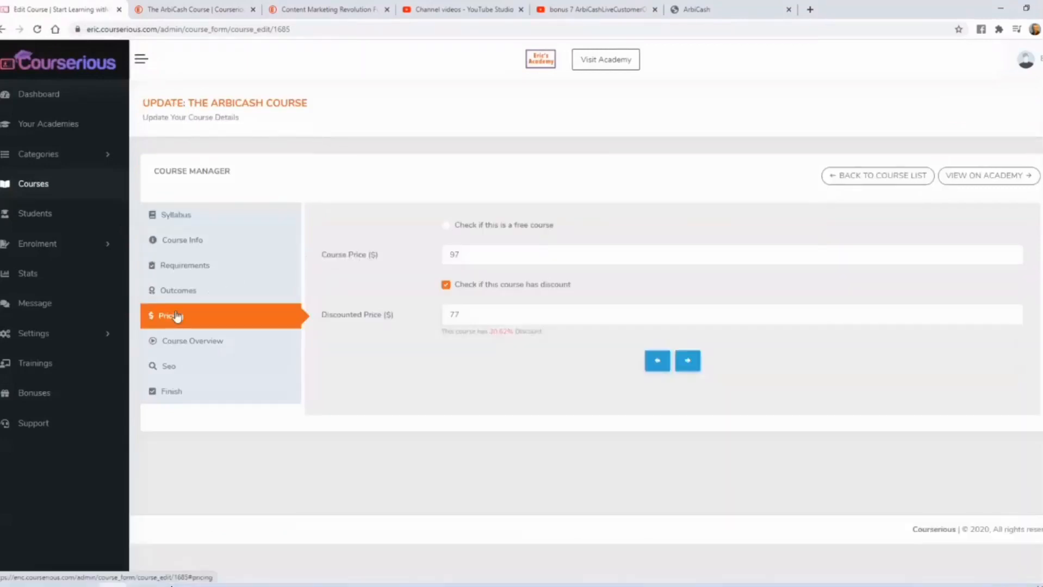
{"action": "left_click", "coordinate": [446, 225]}
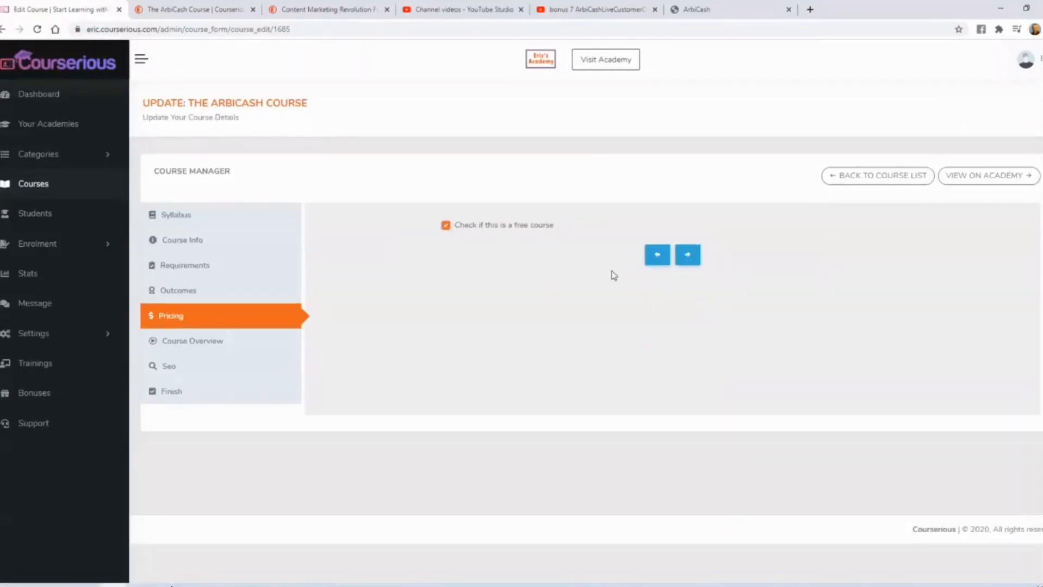
{"action": "left_click", "coordinate": [170, 393]}
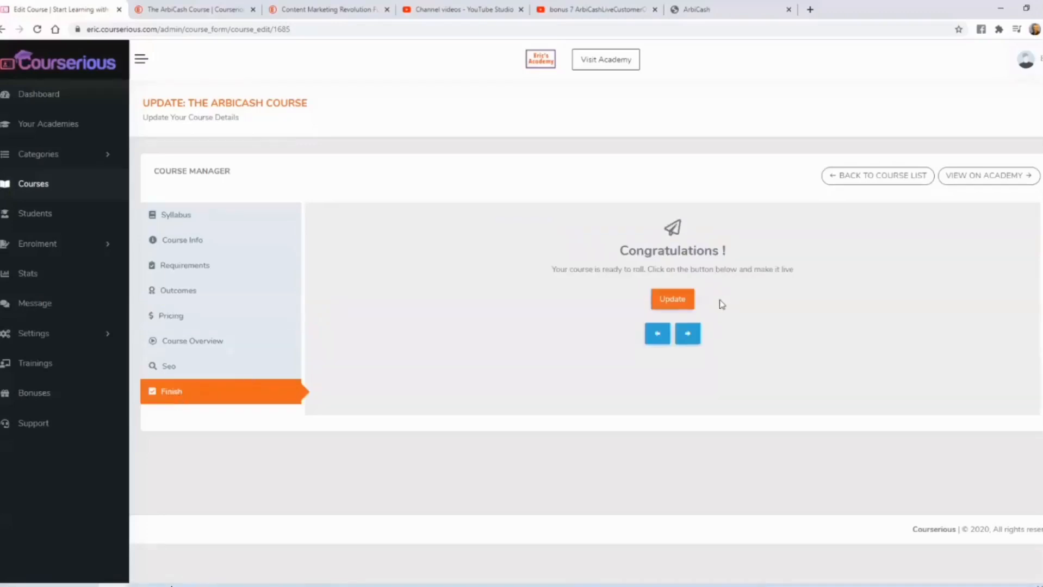
{"action": "left_click", "coordinate": [672, 300]}
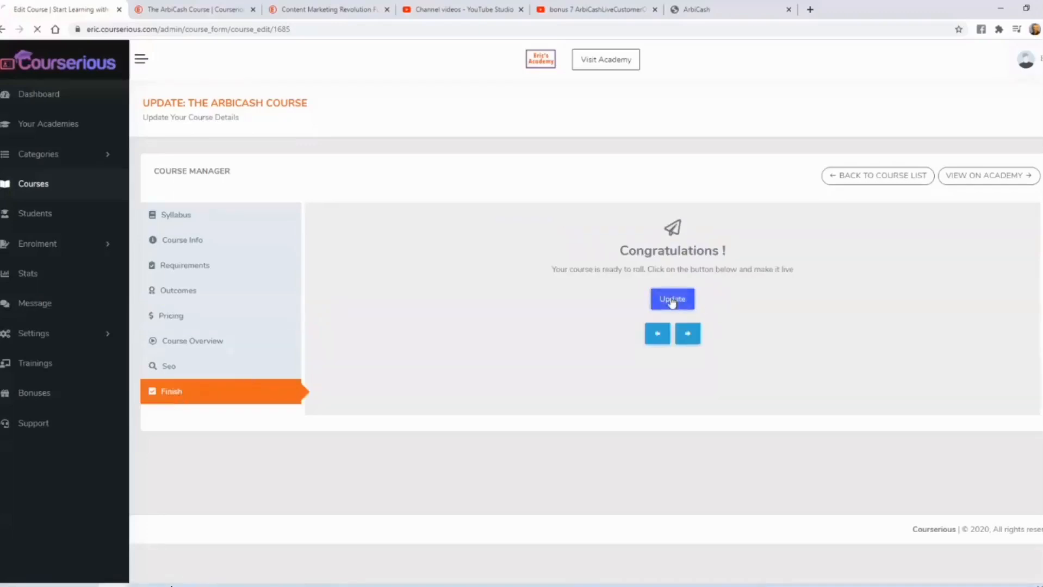
- Reload the public page of The ArbiCash Course and check its price and enrolment option
{"action": "left_click", "coordinate": [209, 18]}
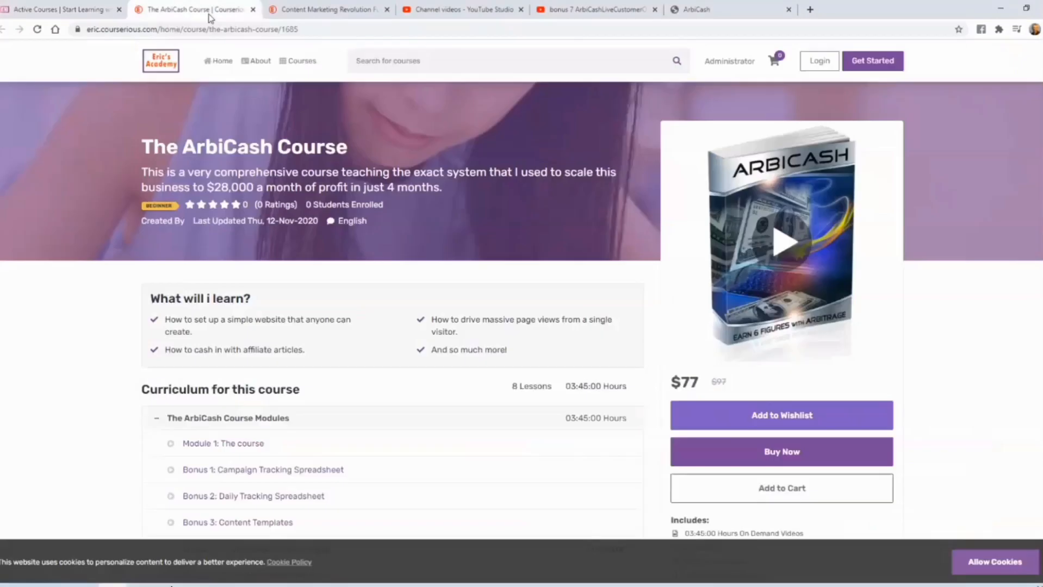
{"action": "left_click", "coordinate": [38, 30]}
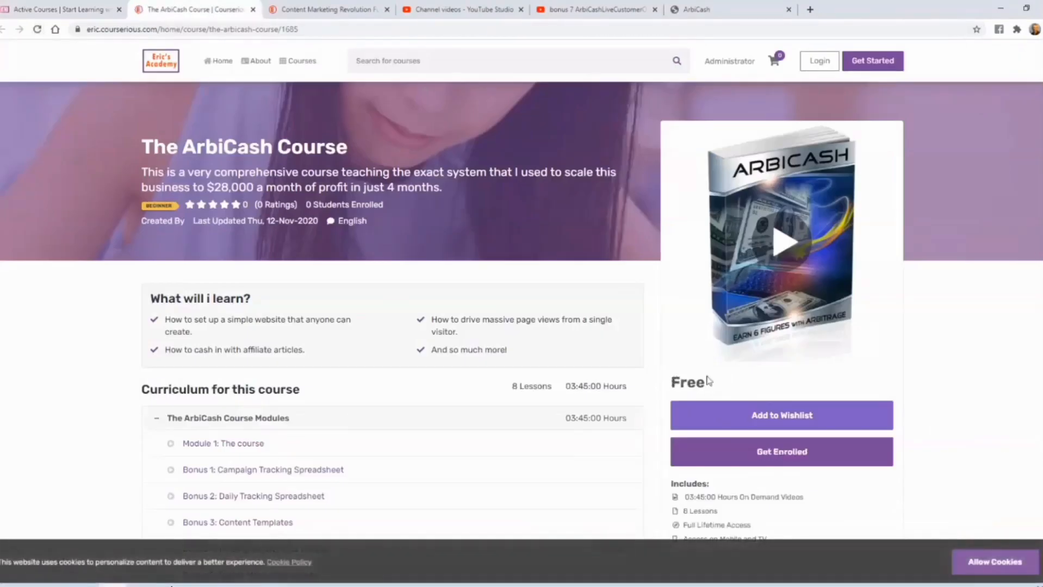
{"action": "scroll", "coordinate": [728, 310], "scroll_direction": "down", "scroll_amount": 2}
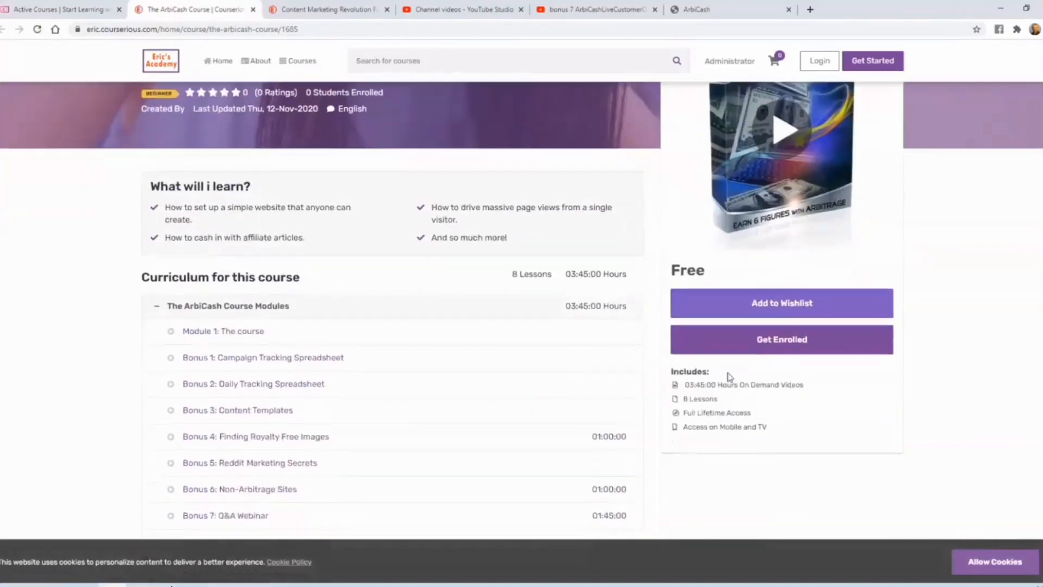
- Sign up as a test student with name, e-mail and account password, and enroll in The ArbiCash Course
{"action": "left_click", "coordinate": [780, 340]}
{"action": "left_click", "coordinate": [566, 243]}
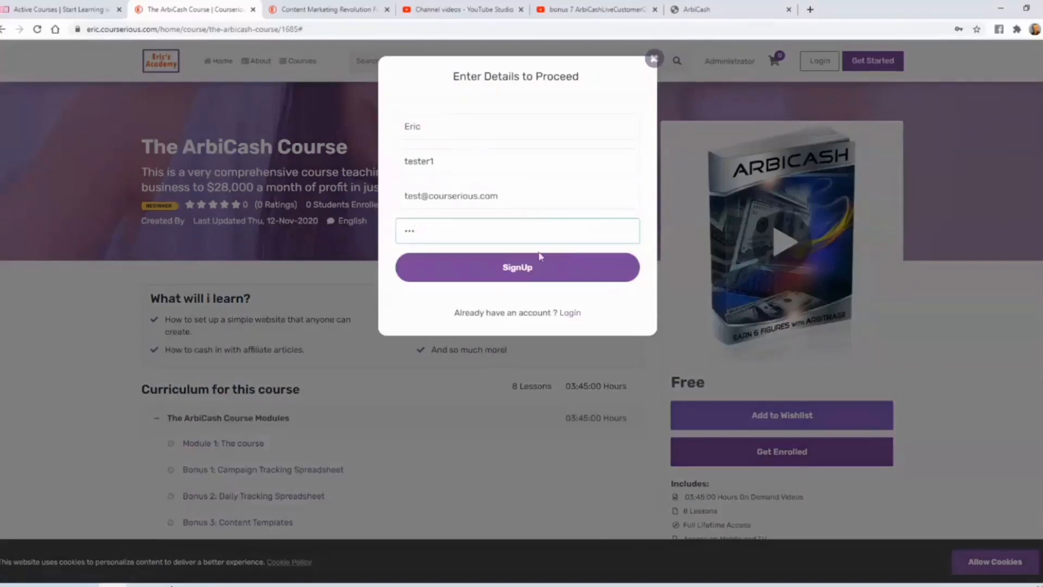
{"action": "left_click", "coordinate": [517, 272]}
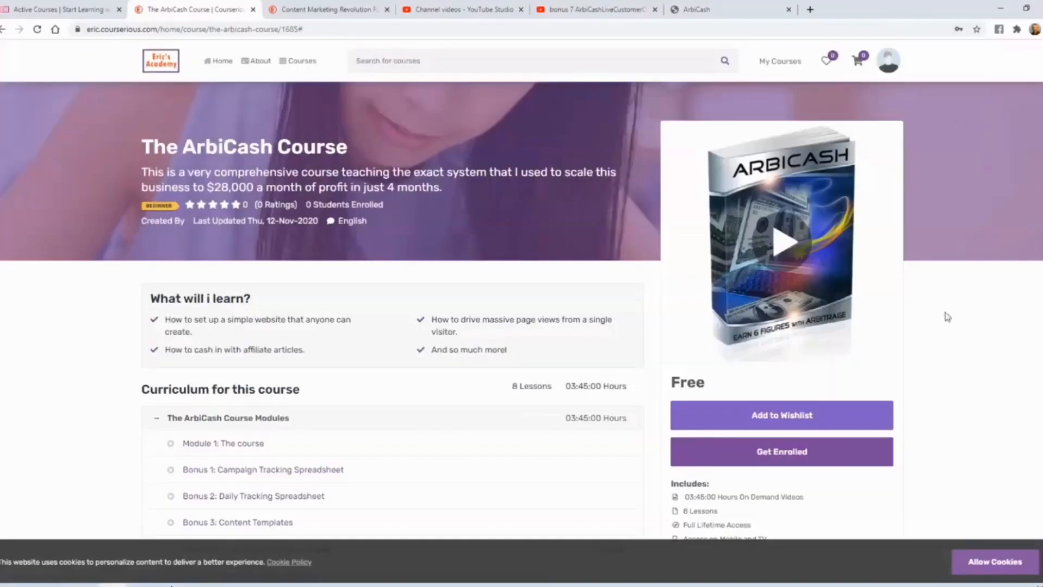
{"action": "left_click", "coordinate": [788, 457]}
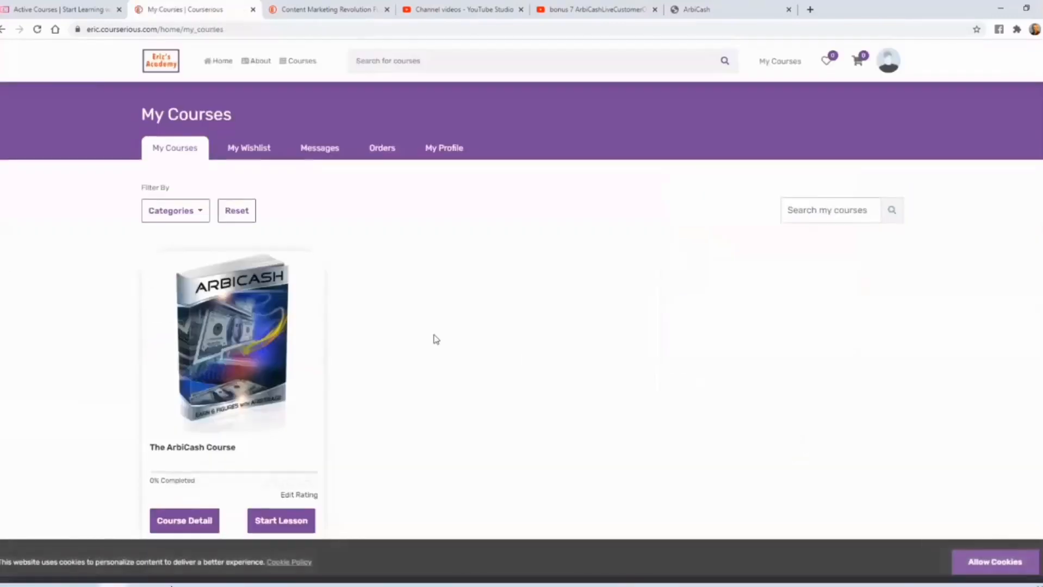
- Rate The ArbiCash Course 5 out of 5, write a short review and publish the rating
{"action": "scroll", "coordinate": [433, 337], "scroll_direction": "down", "scroll_amount": 3}
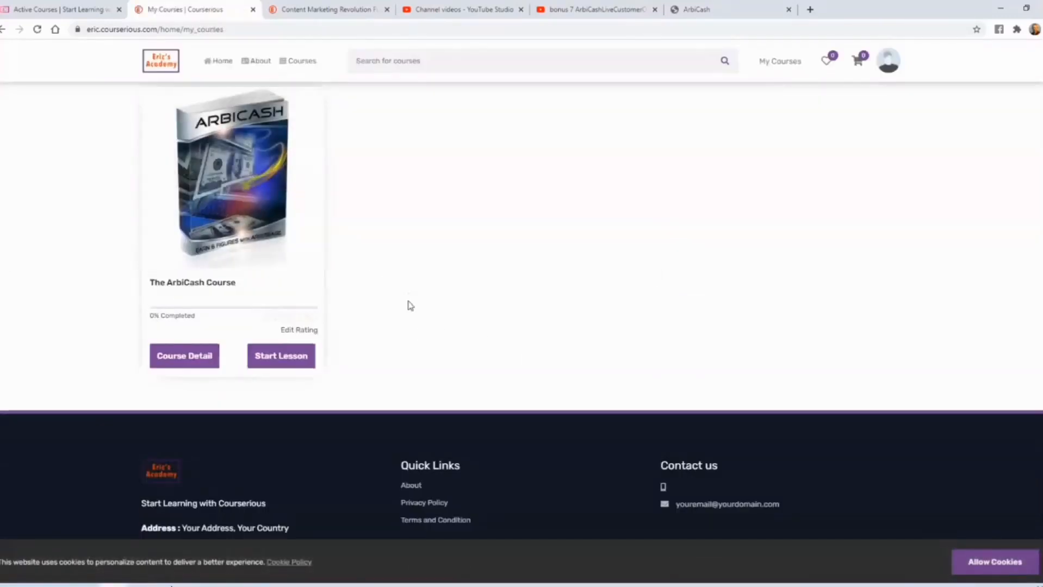
{"action": "scroll", "coordinate": [407, 303], "scroll_direction": "up", "scroll_amount": 1}
{"action": "left_click", "coordinate": [300, 387]}
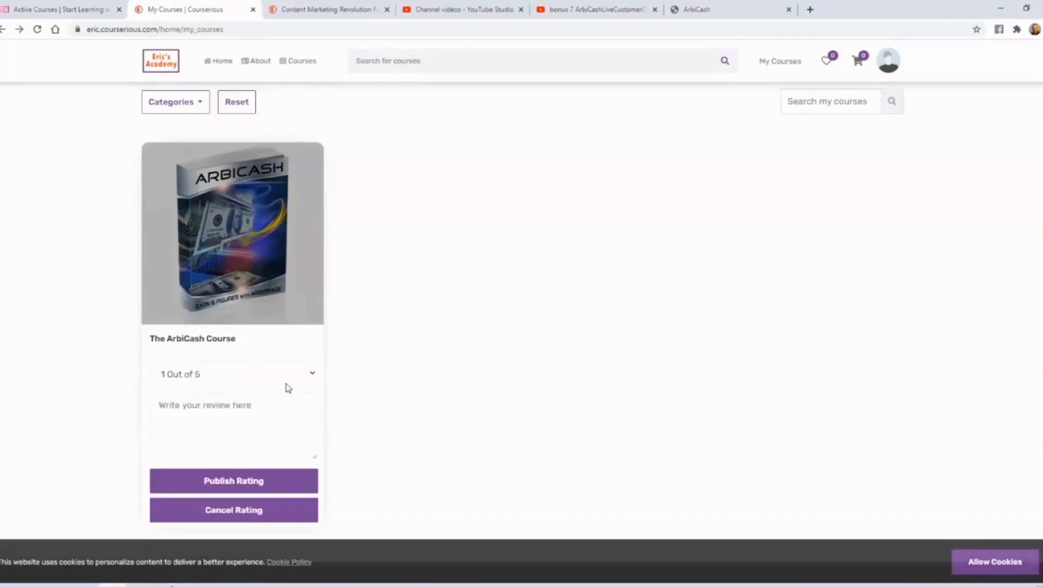
{"action": "left_click", "coordinate": [302, 376]}
{"action": "left_click", "coordinate": [259, 435]}
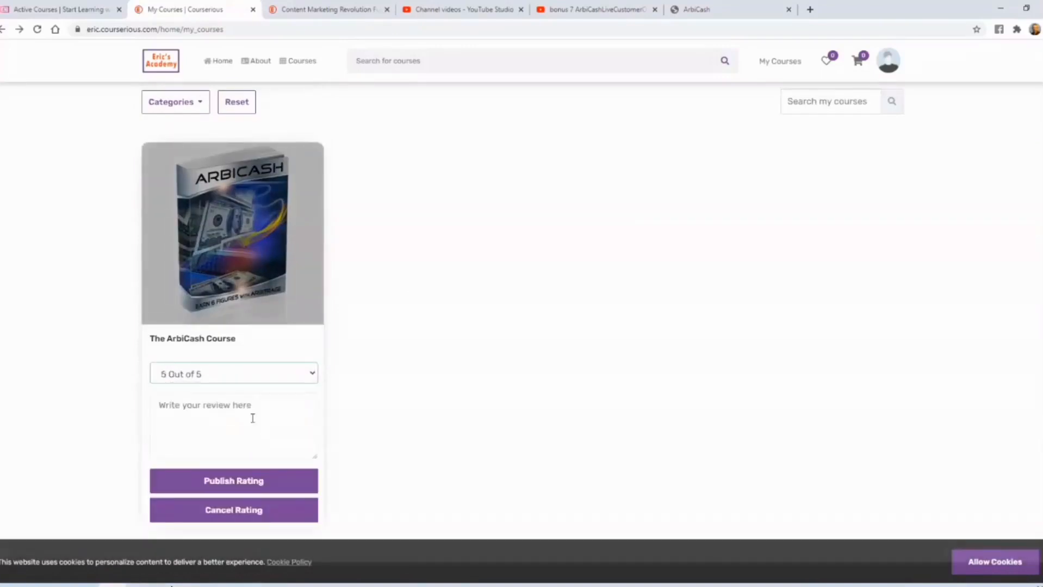
{"action": "left_click", "coordinate": [252, 413]}
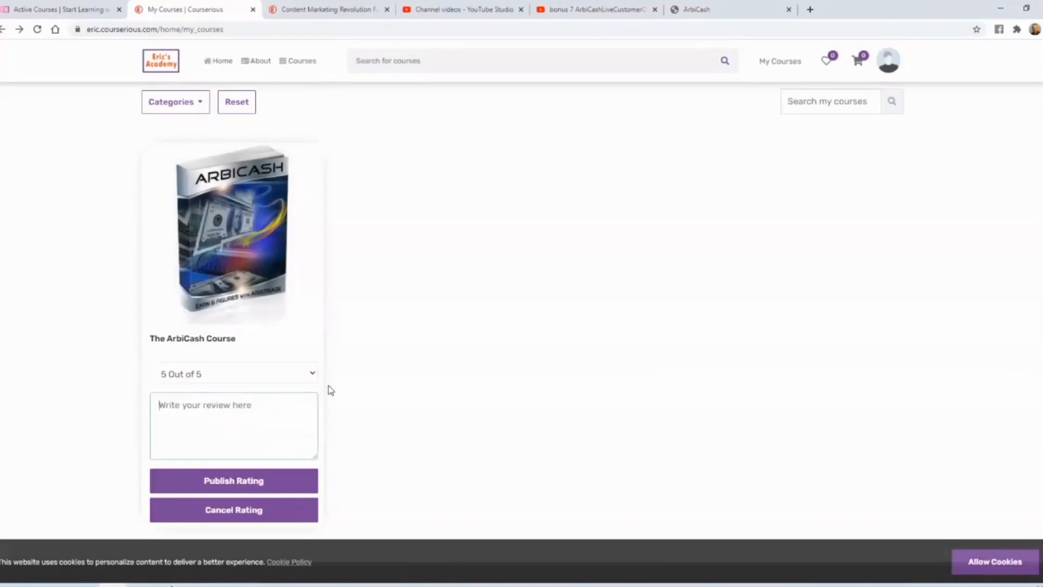
{"action": "type", "text": "Great course!"}
{"action": "left_click", "coordinate": [254, 484]}
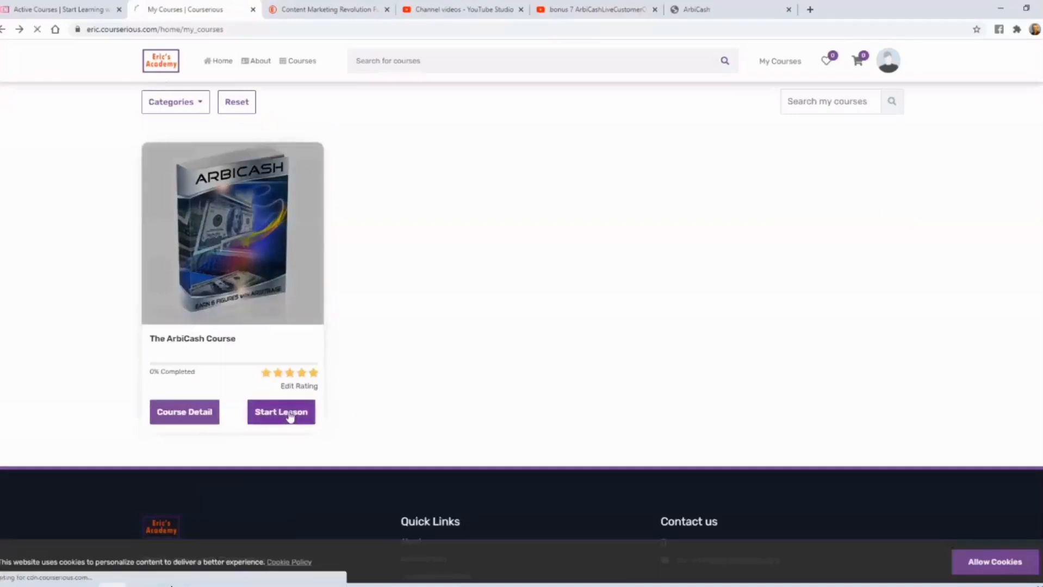
- Start the course as a student, view the Bonus 1 lesson, briefly play the Bonus 4 video, and return to the enrolled courses
{"action": "left_click", "coordinate": [291, 415]}
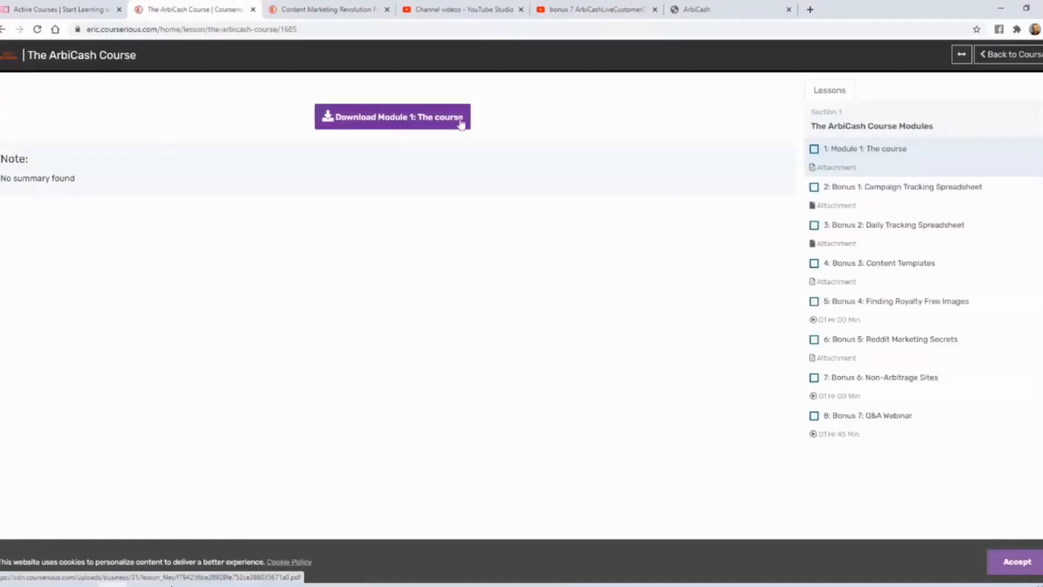
{"action": "left_click", "coordinate": [873, 193]}
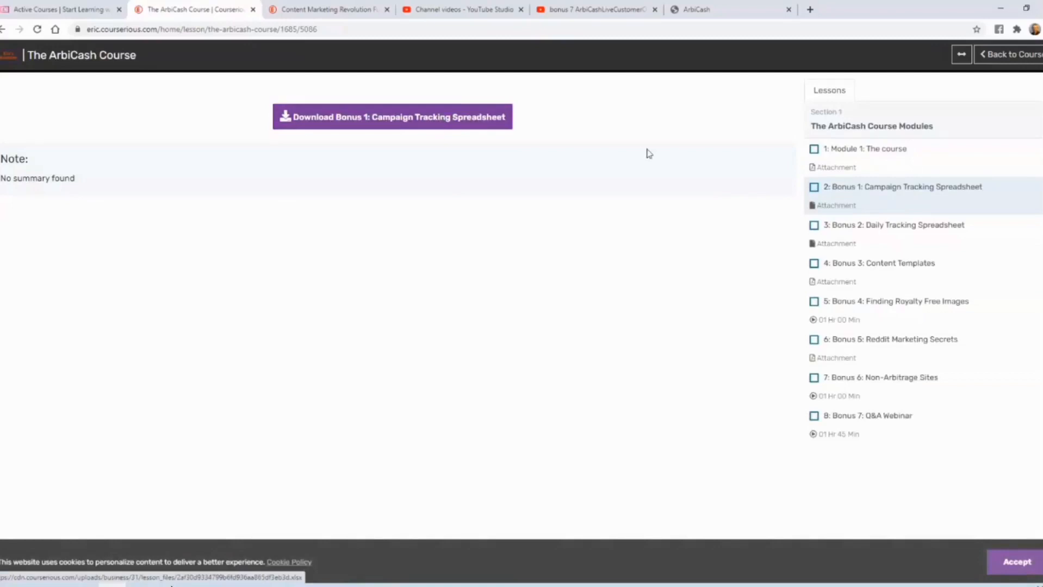
{"action": "left_click", "coordinate": [867, 306]}
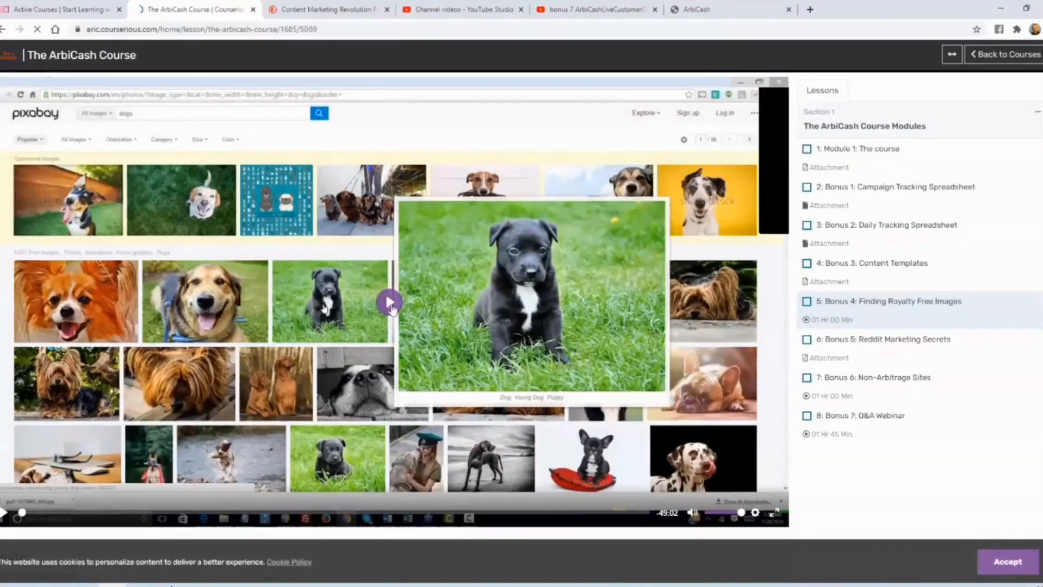
{"action": "left_click", "coordinate": [391, 304]}
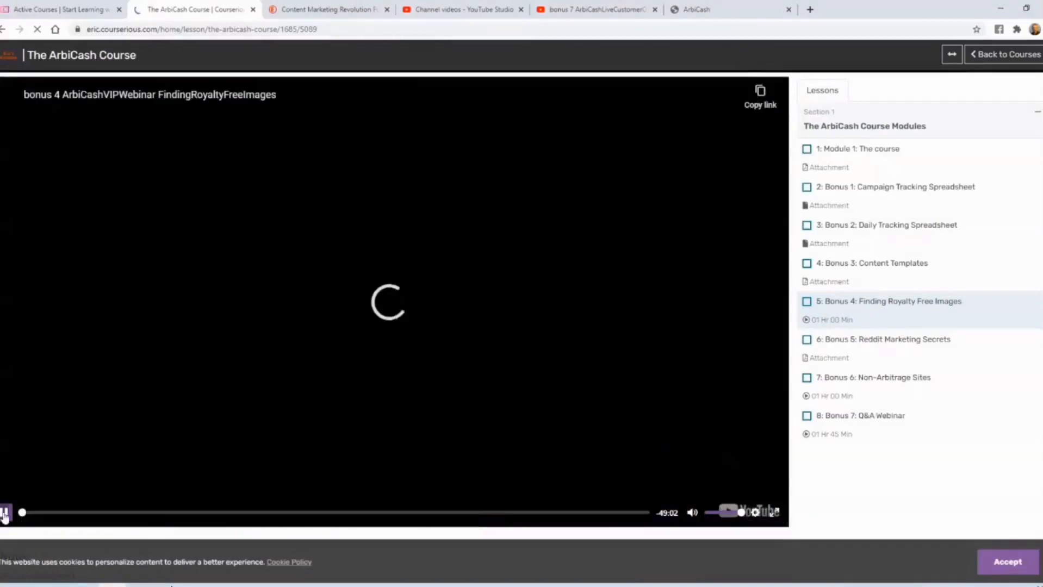
{"action": "left_click", "coordinate": [4, 514]}
{"action": "left_click", "coordinate": [996, 55]}
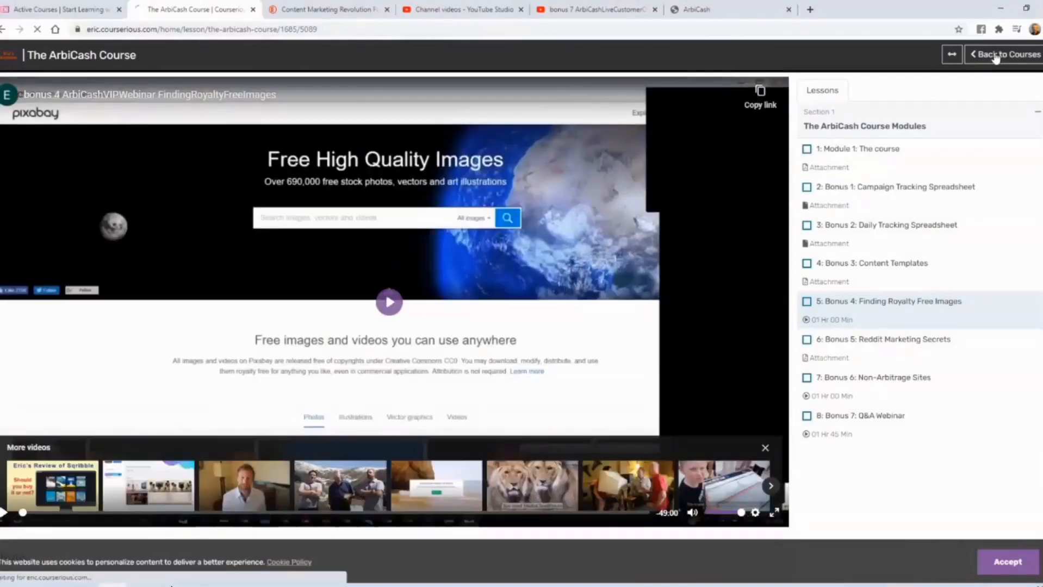
- Look over the student's course list and highlight the academy domain eric.courserious.com in the page address
{"action": "scroll", "coordinate": [522, 247], "scroll_direction": "down", "scroll_amount": 2}
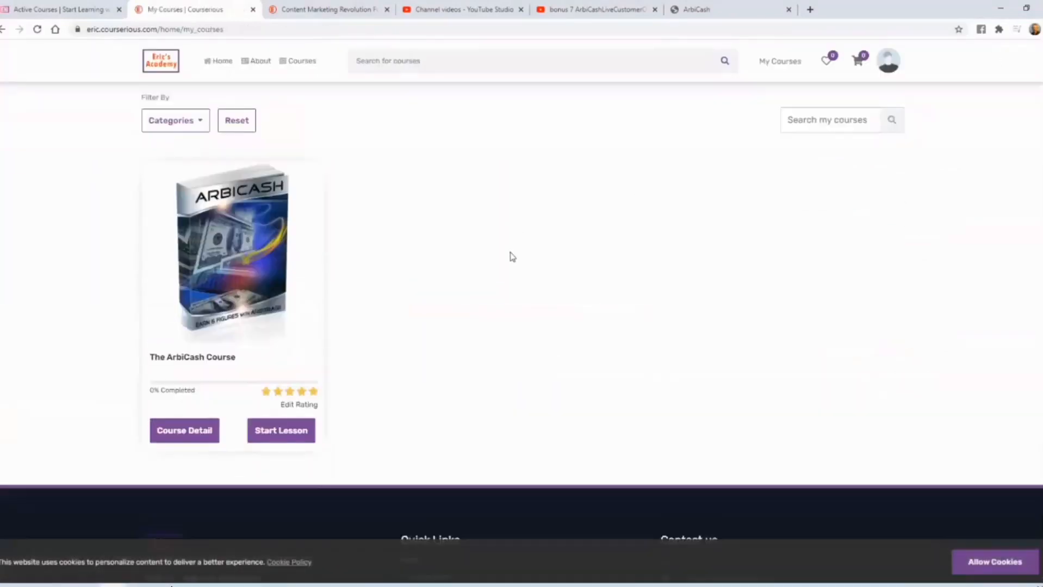
{"action": "scroll", "coordinate": [468, 228], "scroll_direction": "up", "scroll_amount": 2}
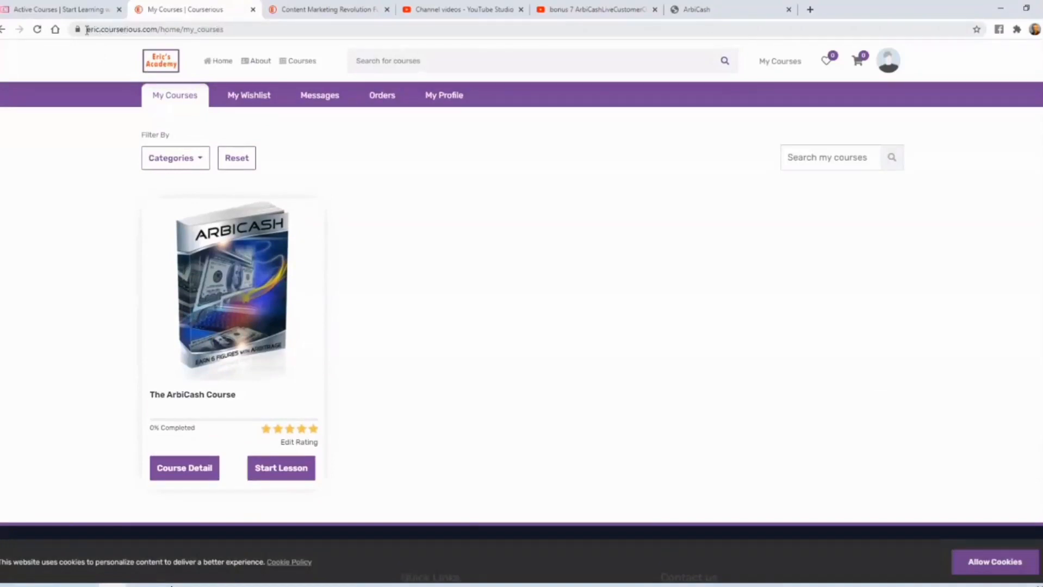
{"action": "left_click_drag", "start_coordinate": [88, 30], "coordinate": [155, 30]}
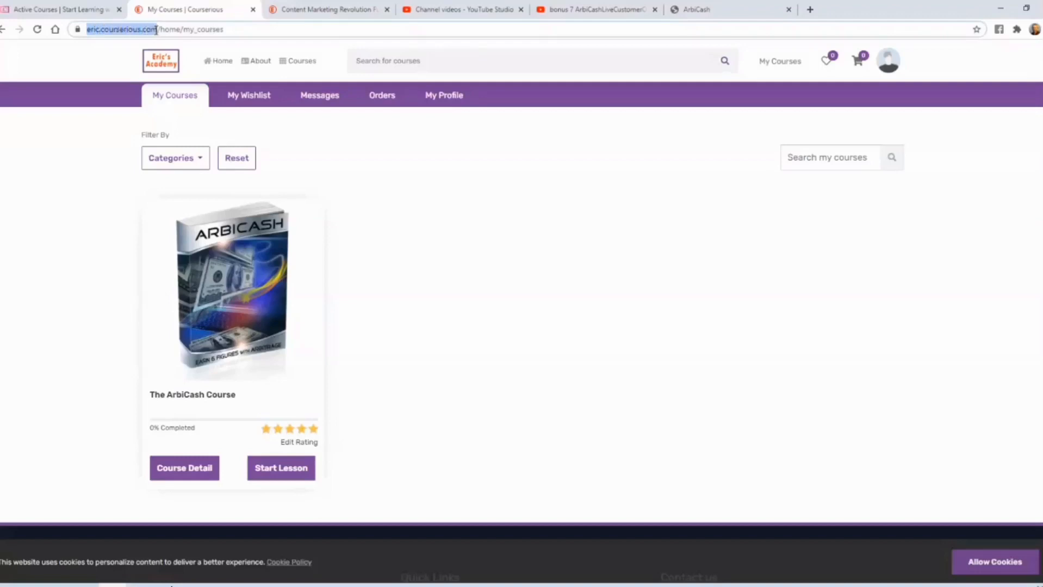
{"action": "left_click", "coordinate": [125, 30]}
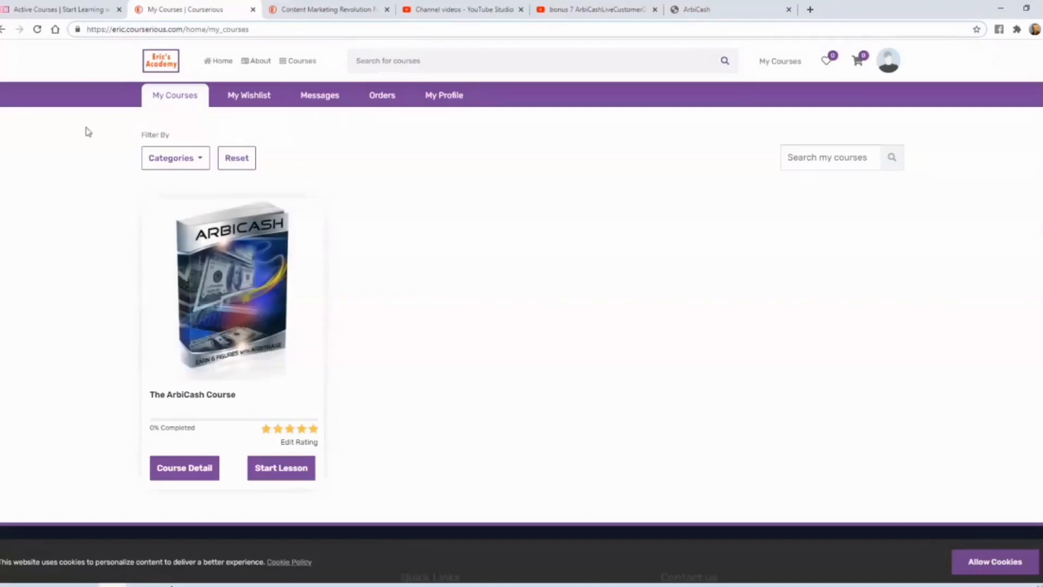
- Return to the admin area and view the students list with their enrolled courses
{"action": "left_click", "coordinate": [55, 12]}
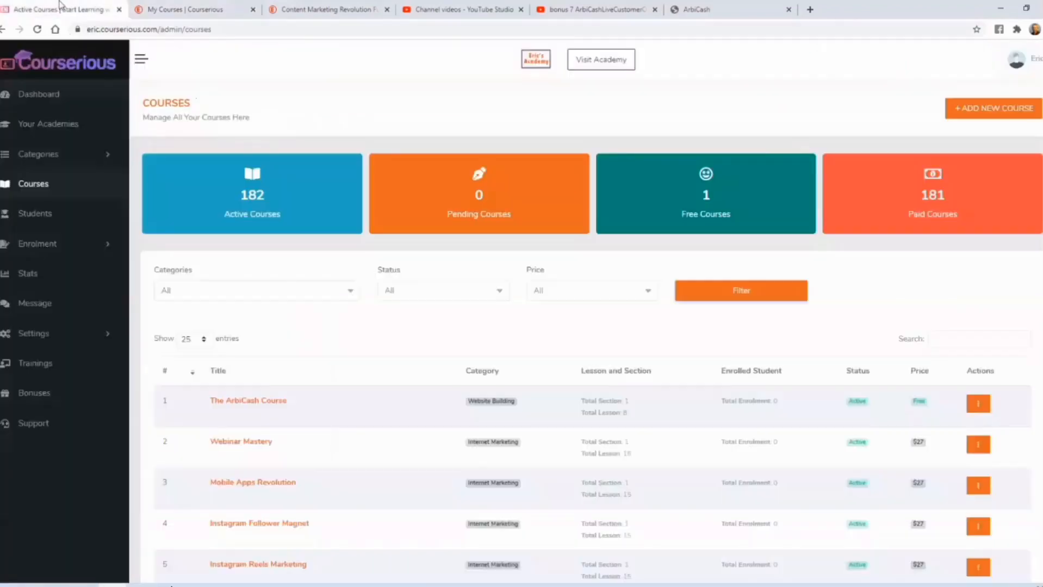
{"action": "left_click", "coordinate": [35, 214]}
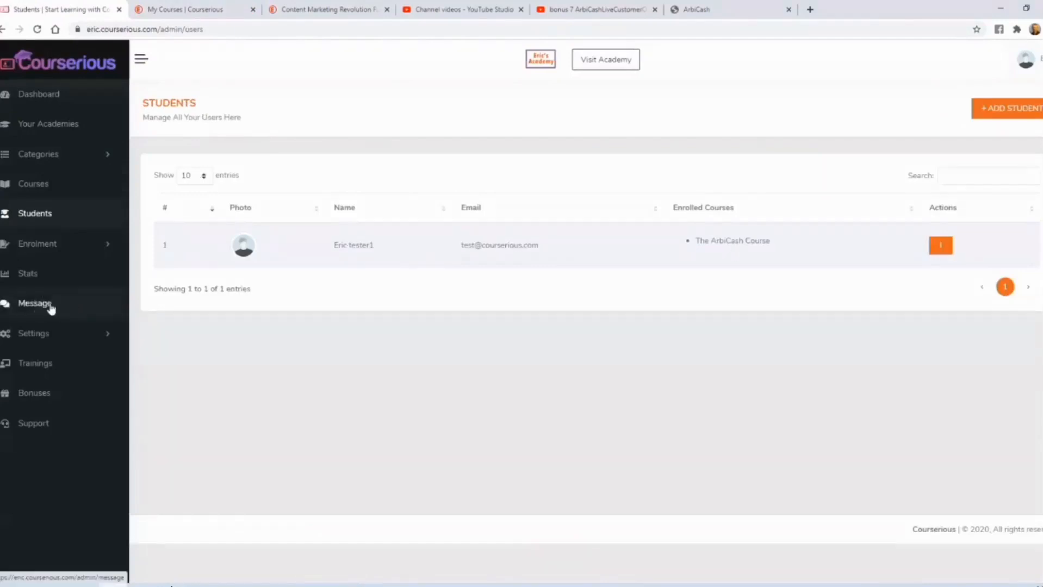
- In the academy settings, set the academy name to Eric's Academy and the title to Start Learning with Eric's Academy
{"action": "left_click", "coordinate": [42, 334]}
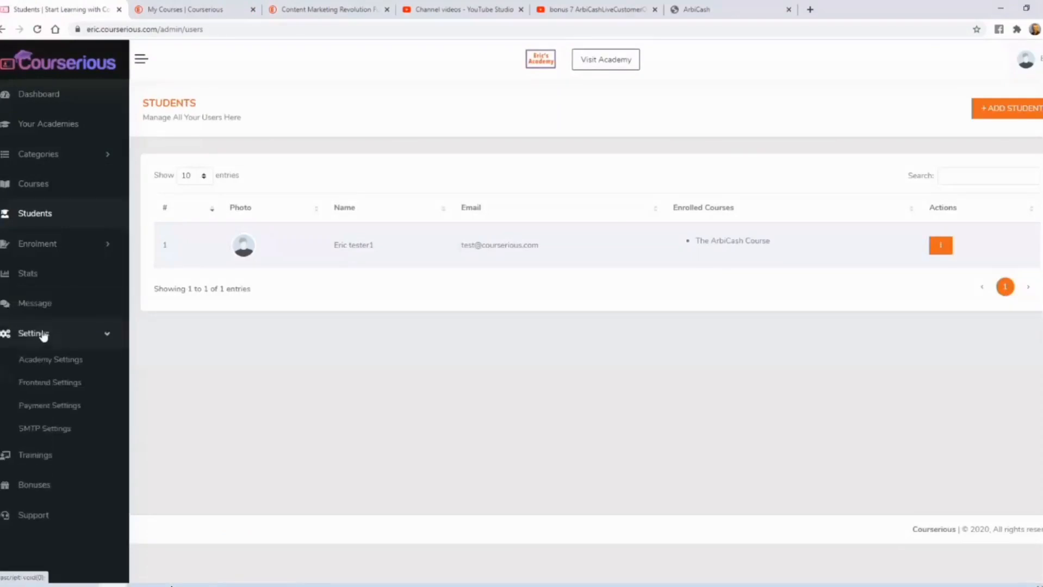
{"action": "left_click", "coordinate": [45, 363]}
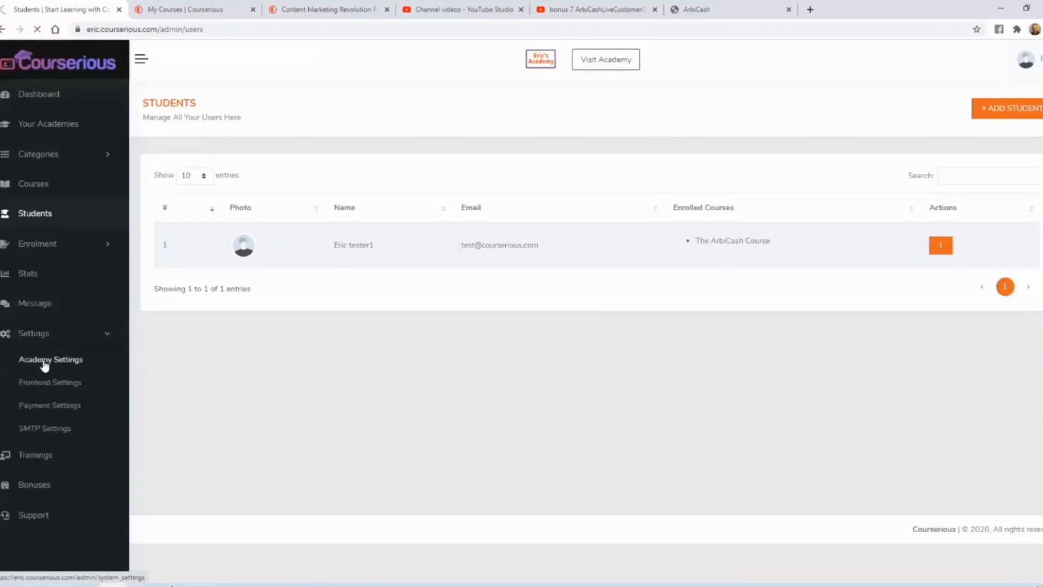
{"action": "scroll", "coordinate": [217, 178], "scroll_direction": "down", "scroll_amount": 1}
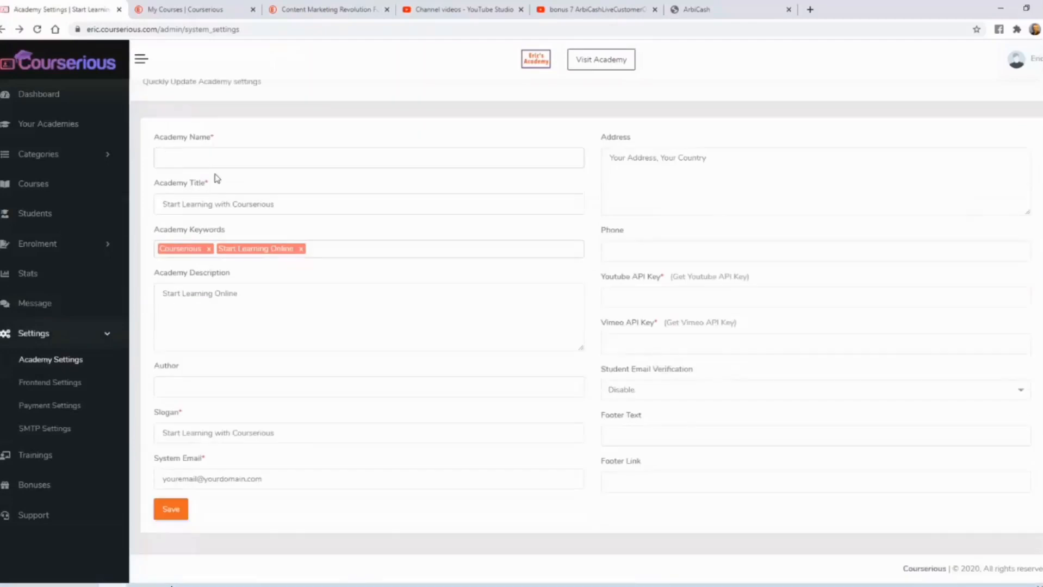
{"action": "left_click", "coordinate": [216, 181]}
{"action": "double_click", "coordinate": [244, 204]}
{"action": "type", "text": "Eric's Academy"}
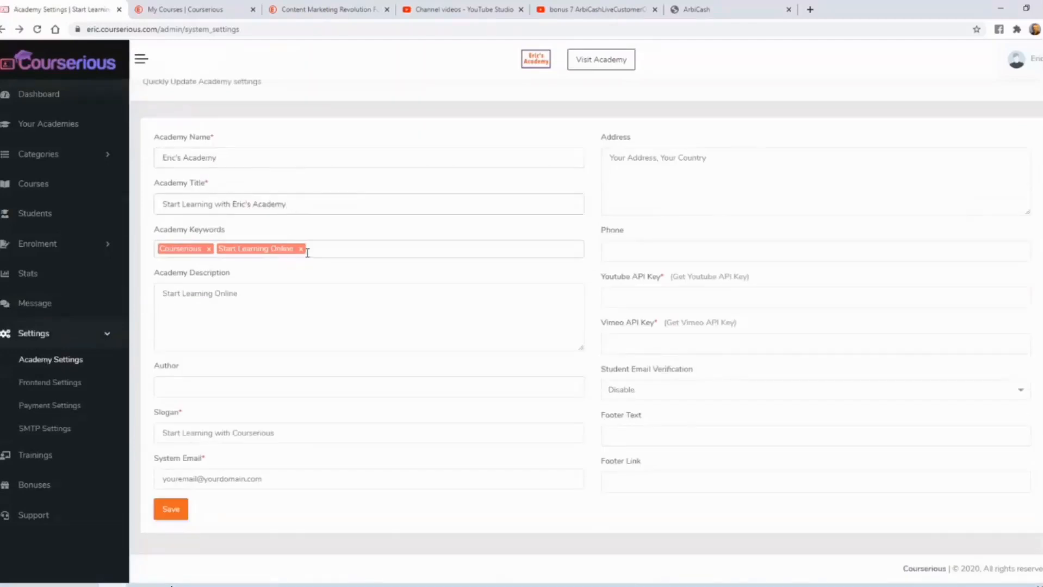
- Fill in the author's name and set the slogan to Start Learning with Eric's Academy
{"action": "left_click", "coordinate": [219, 386]}
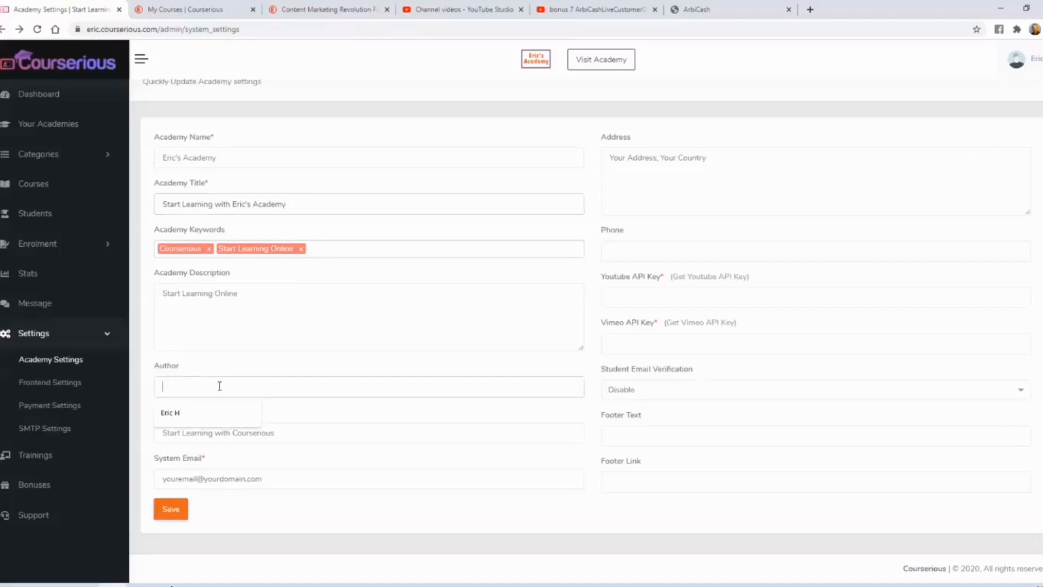
{"action": "left_click", "coordinate": [211, 412]}
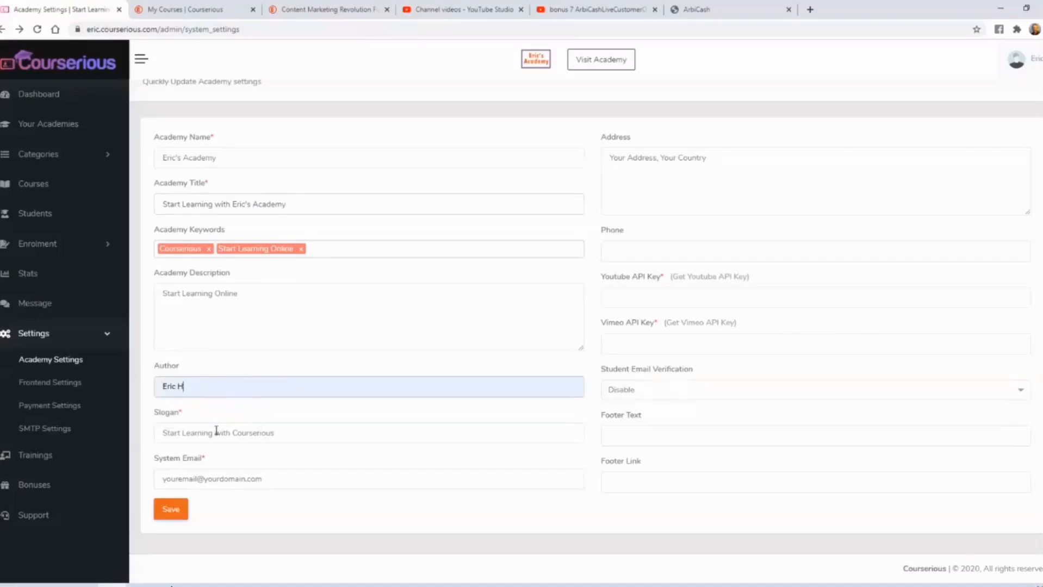
{"action": "left_click_drag", "start_coordinate": [231, 433], "coordinate": [312, 435]}
{"action": "type", "text": "Eric's Academy"}
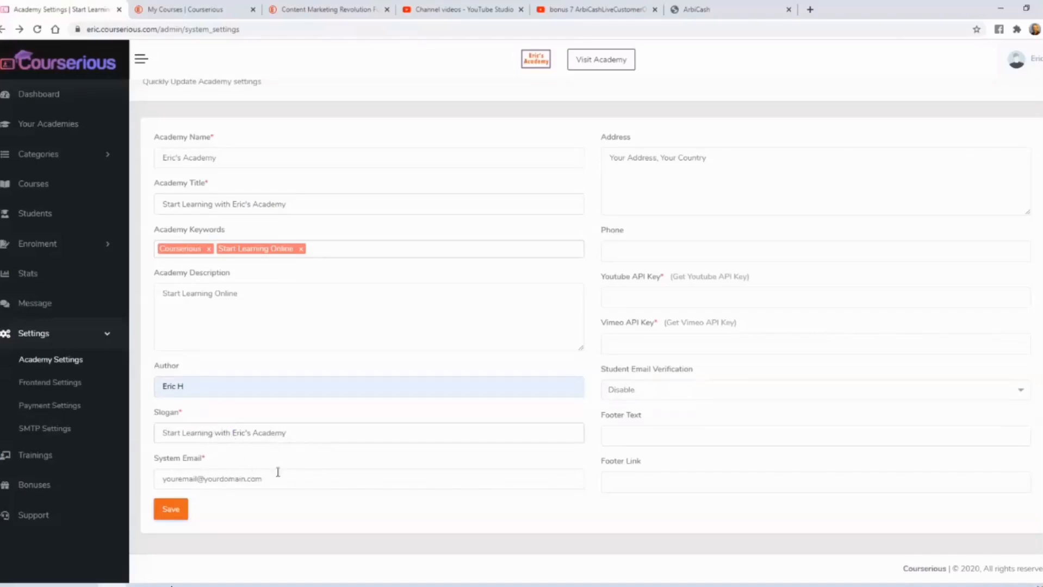
- Fill in placeholder values for the YouTube API key and the Vimeo API key in the academy settings
{"action": "scroll", "coordinate": [570, 341], "scroll_direction": "up", "scroll_amount": 1}
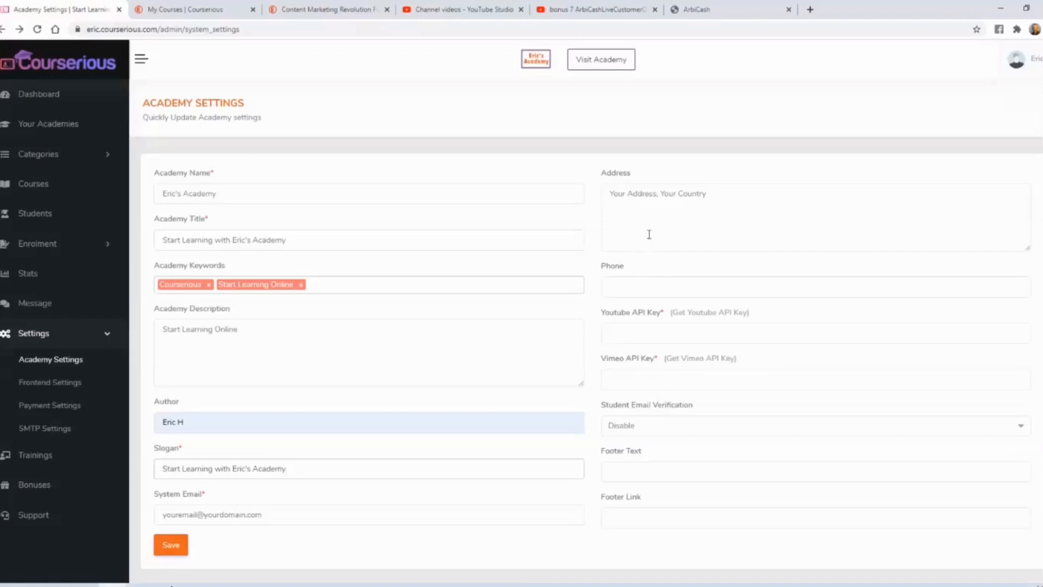
{"action": "left_click", "coordinate": [634, 331]}
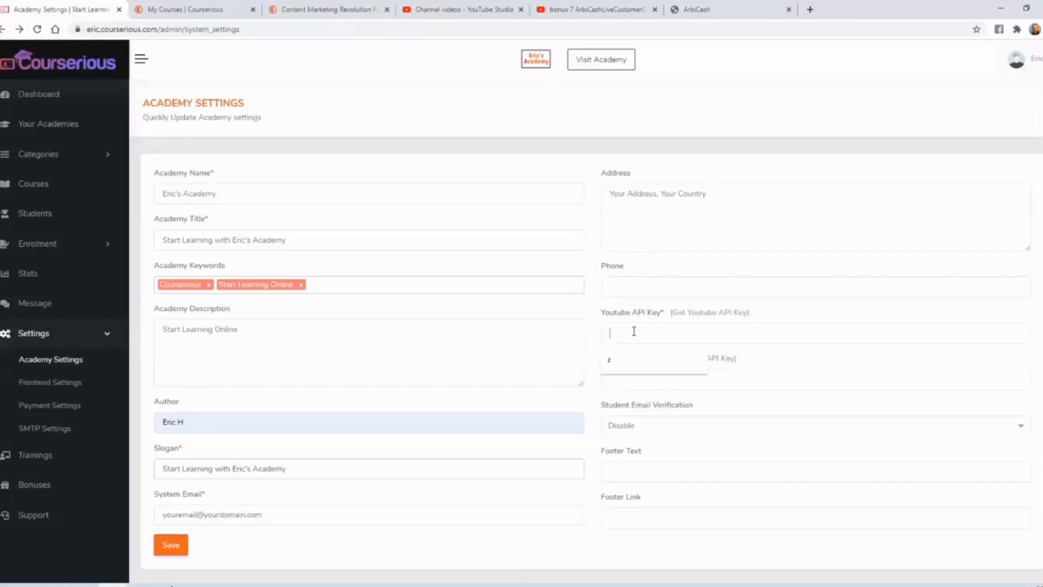
{"action": "type", "text": "z"}
{"action": "left_click", "coordinate": [636, 379]}
{"action": "type", "text": "z"}
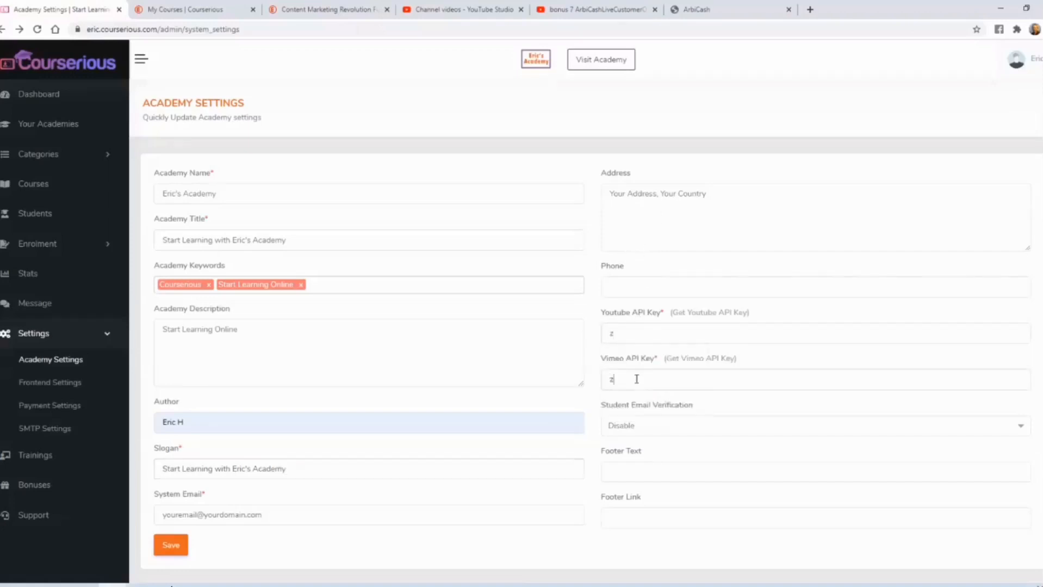
{"action": "scroll", "coordinate": [694, 396], "scroll_direction": "down", "scroll_amount": 1}
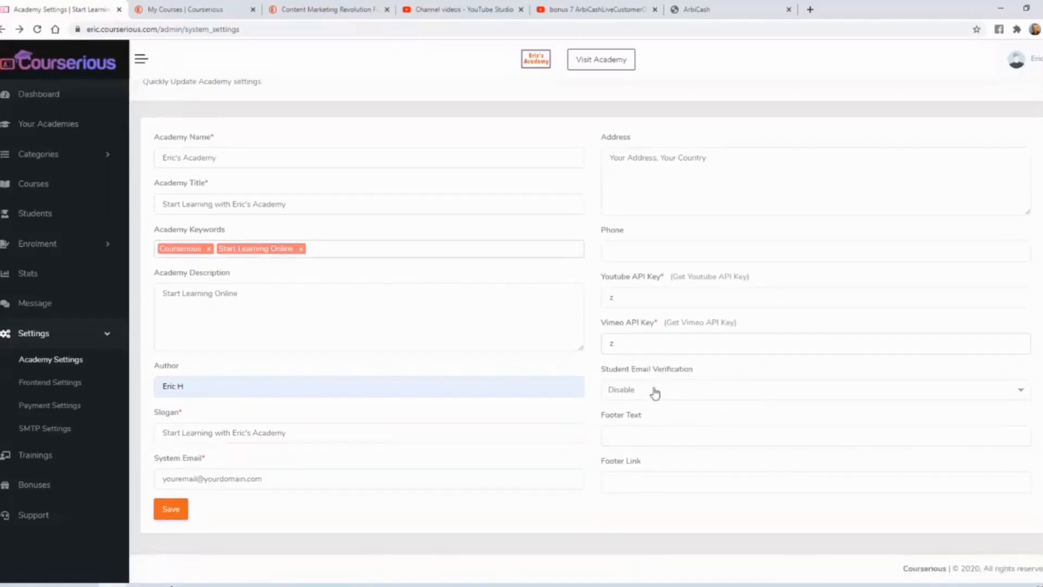
{"action": "left_click", "coordinate": [609, 436]}
{"action": "left_click", "coordinate": [611, 433]}
{"action": "left_click", "coordinate": [631, 430]}
{"action": "left_click", "coordinate": [641, 463]}
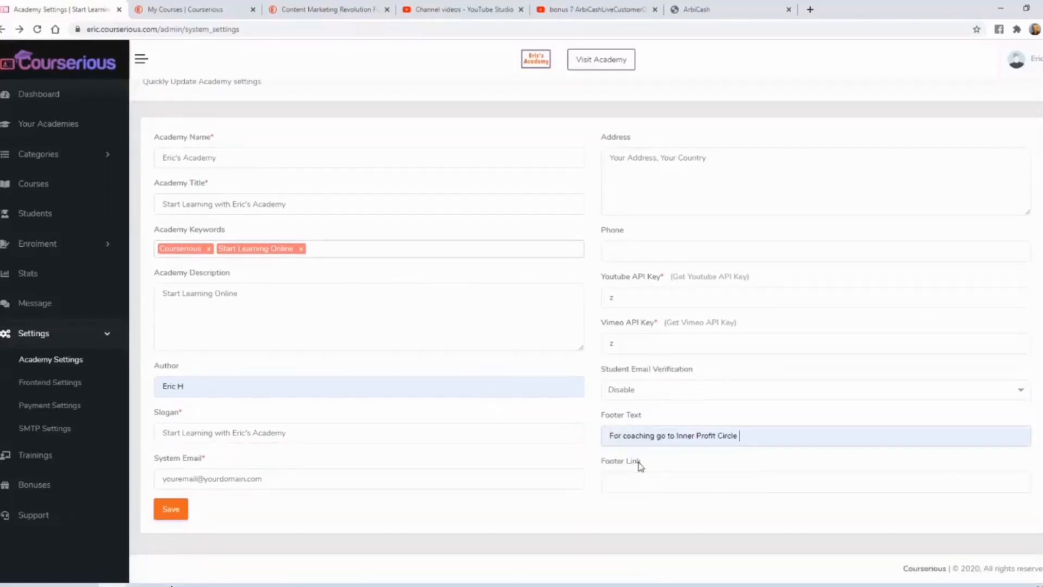
{"action": "left_click", "coordinate": [643, 482]}
{"action": "left_click", "coordinate": [646, 508]}
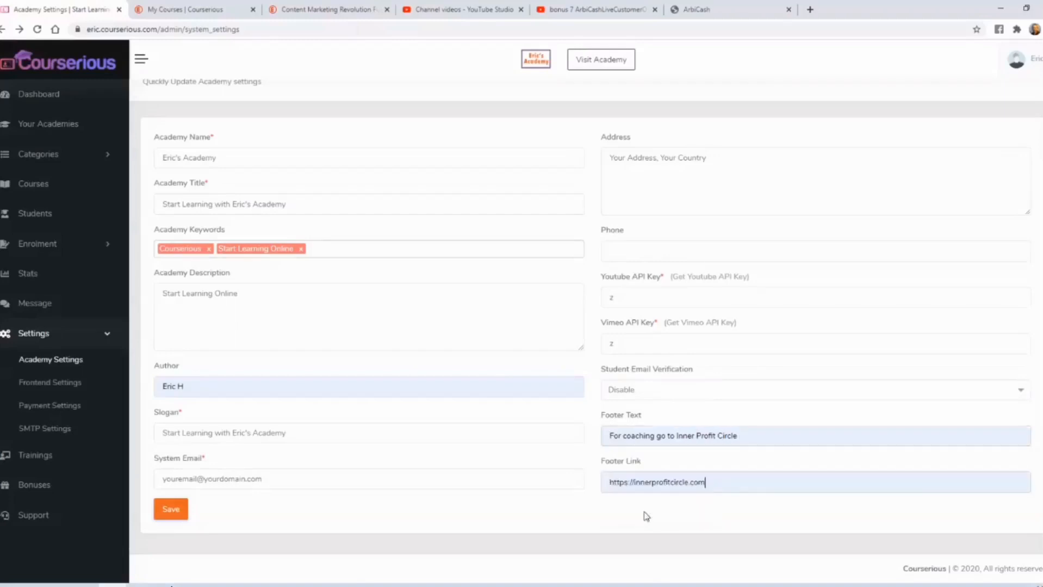
{"action": "left_click", "coordinate": [171, 510]}
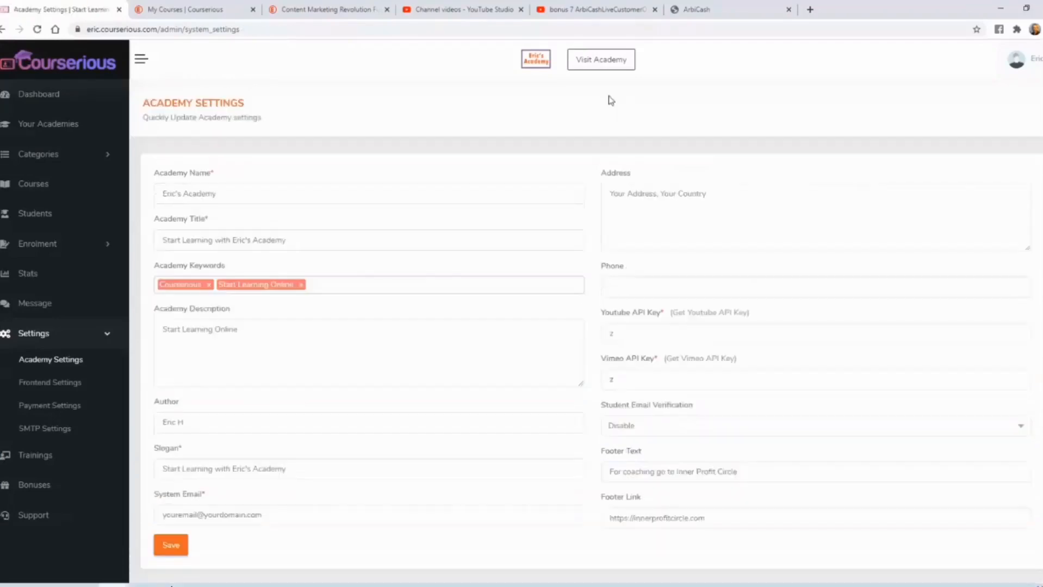
- Open the academy's public home page in a separate tab and look over its top and recently added courses
{"action": "right_click", "coordinate": [604, 64]}
{"action": "left_click", "coordinate": [645, 68]}
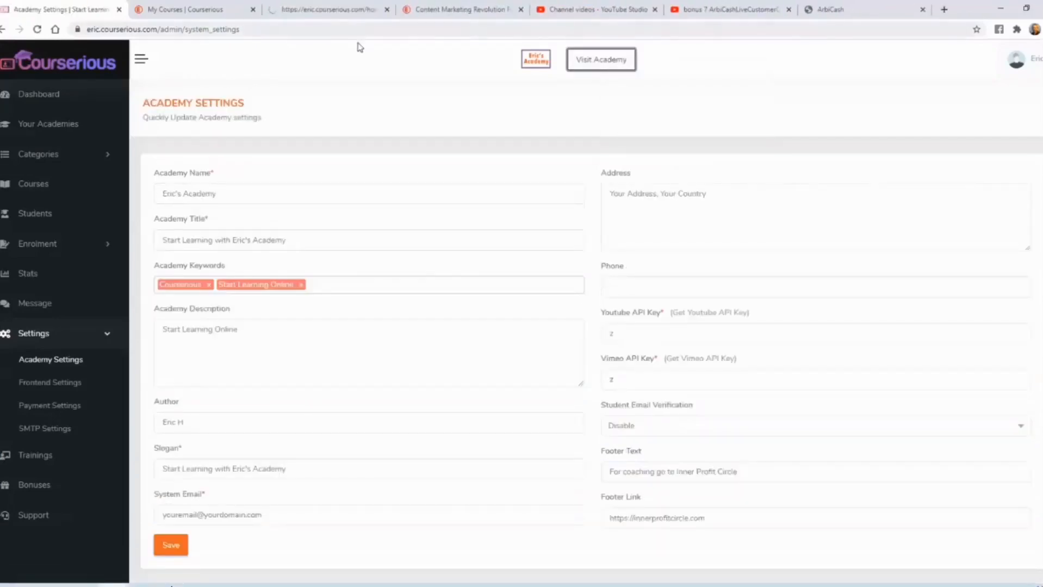
{"action": "left_click", "coordinate": [338, 10]}
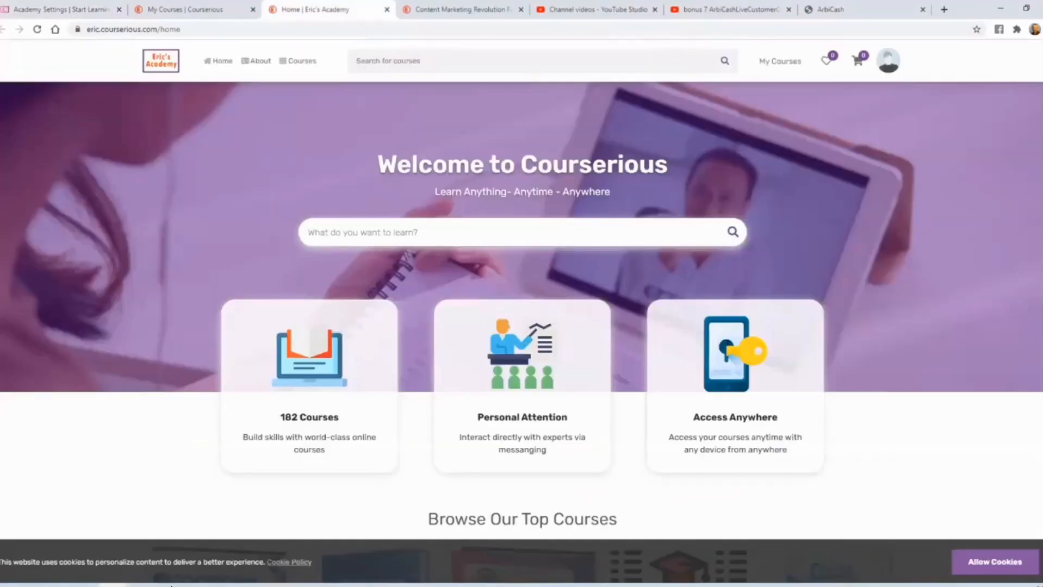
{"action": "scroll", "coordinate": [522, 316], "scroll_direction": "down", "scroll_amount": 4}
{"action": "scroll", "coordinate": [522, 332], "scroll_direction": "down", "scroll_amount": 5}
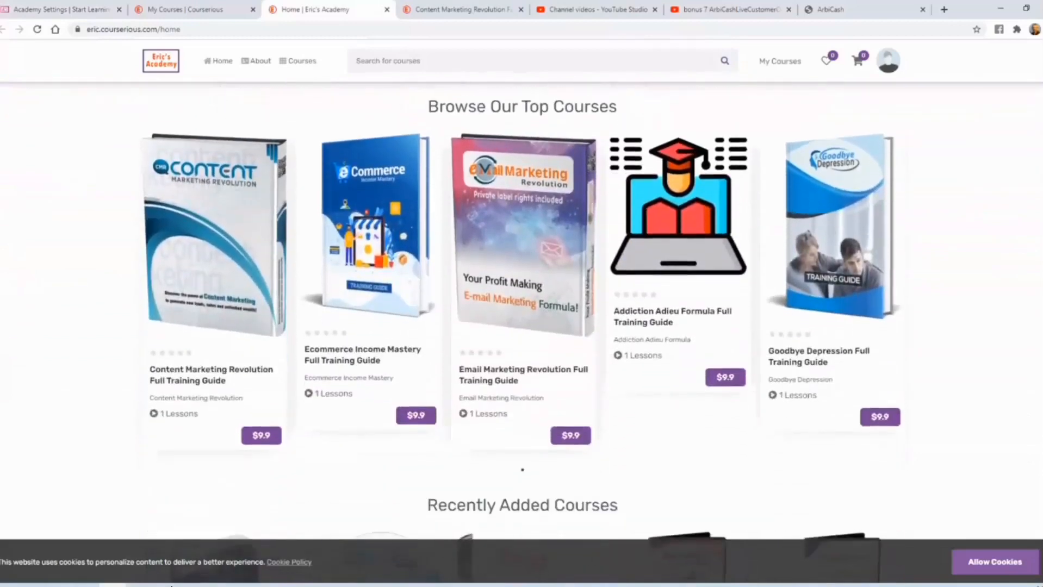
{"action": "scroll", "coordinate": [523, 332], "scroll_direction": "down", "scroll_amount": 5}
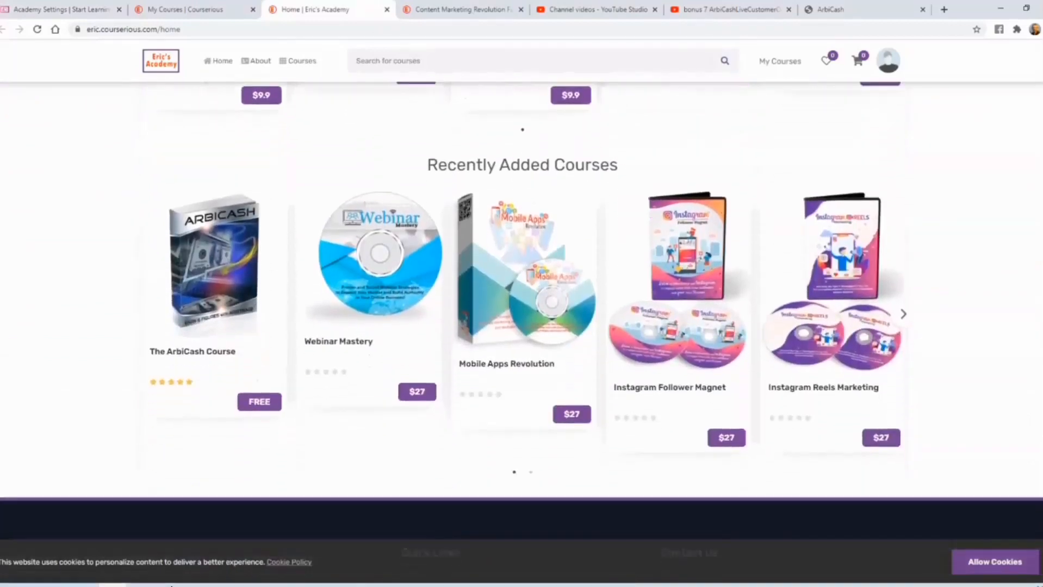
- Examine the home page footer for the slogan, contact details and coaching text, allowing cookies to uncover it
{"action": "scroll", "coordinate": [522, 331], "scroll_direction": "up", "scroll_amount": 2}
{"action": "scroll", "coordinate": [522, 331], "scroll_direction": "down", "scroll_amount": 1}
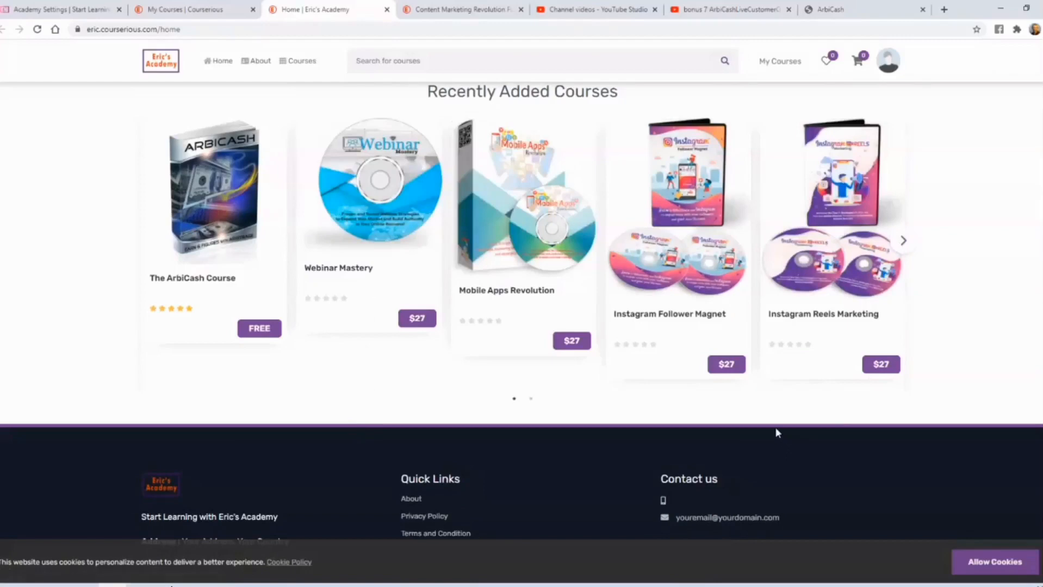
{"action": "scroll", "coordinate": [776, 432], "scroll_direction": "down", "scroll_amount": 1}
{"action": "left_click", "coordinate": [993, 564]}
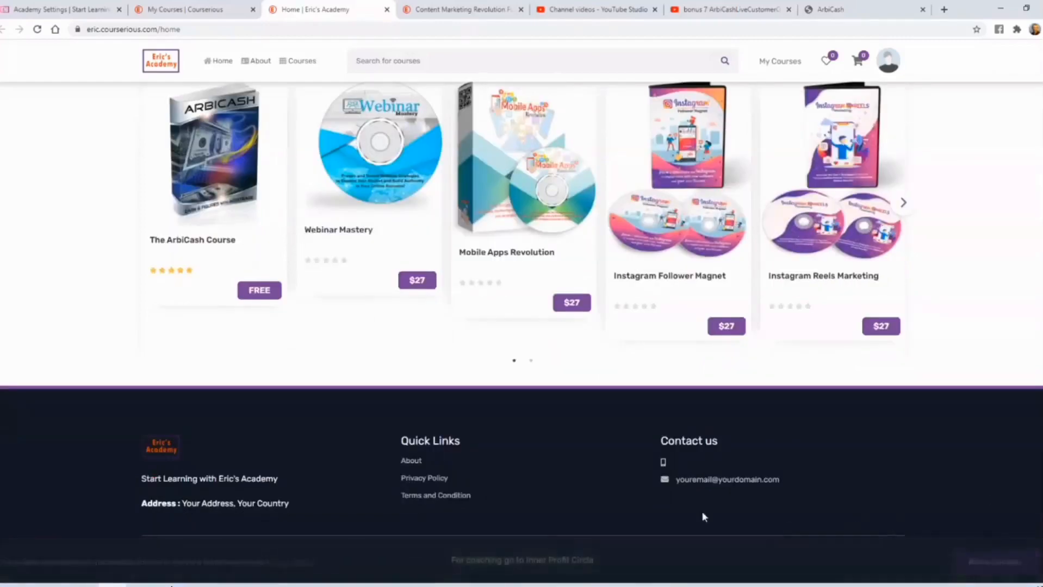